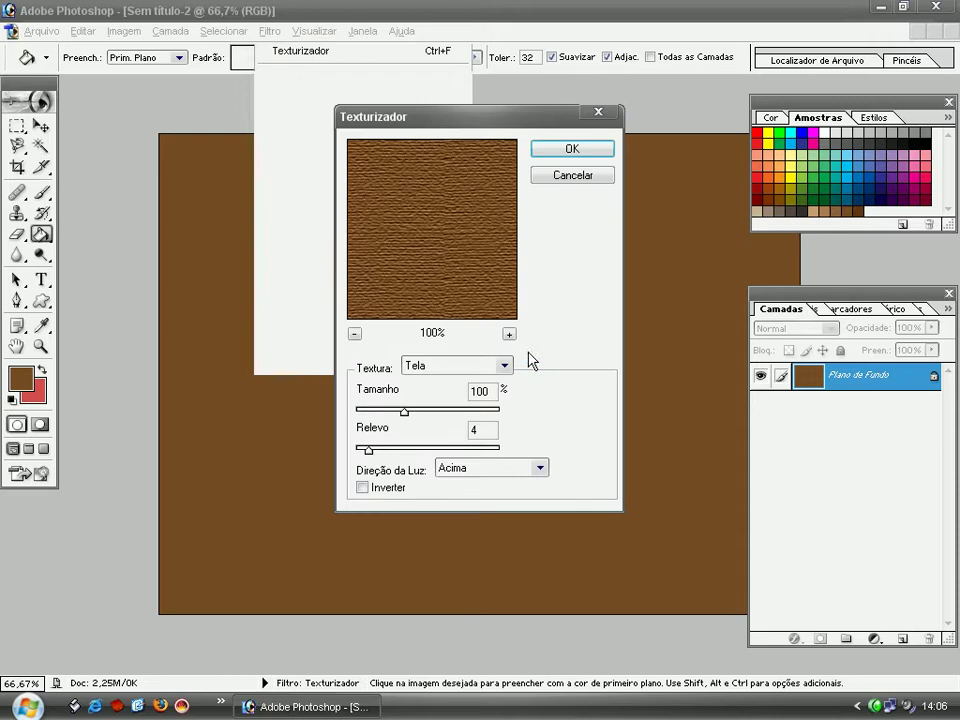
# - Apply the Texturizer filter to the brown background with the Arenito texture, size 98%, relief 3 and light from Acima
pyautogui.click(506, 366)
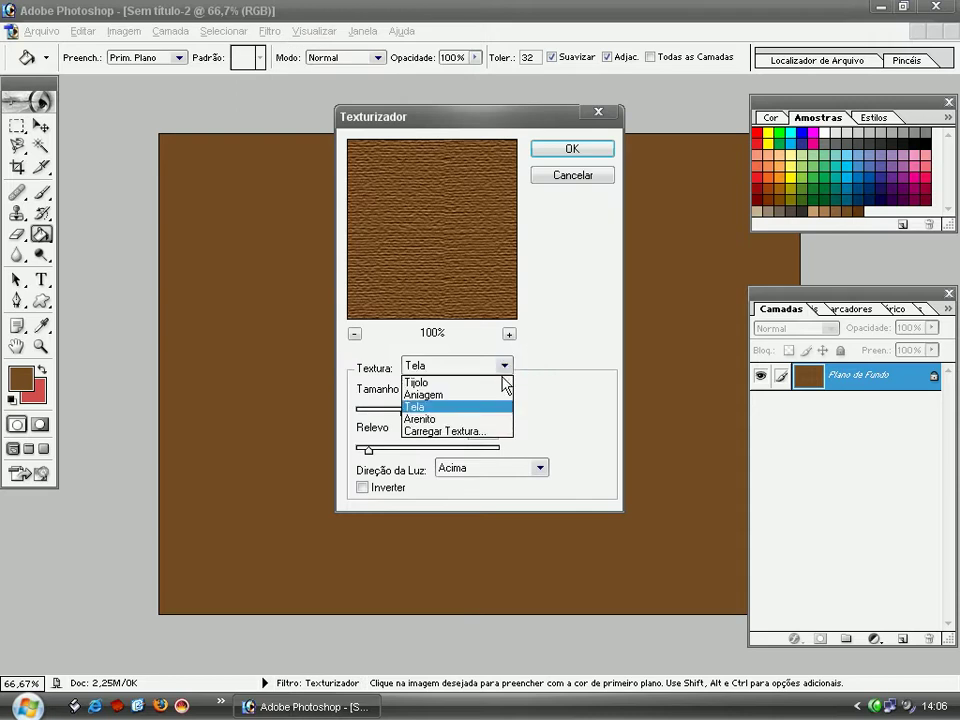
pyautogui.click(490, 420)
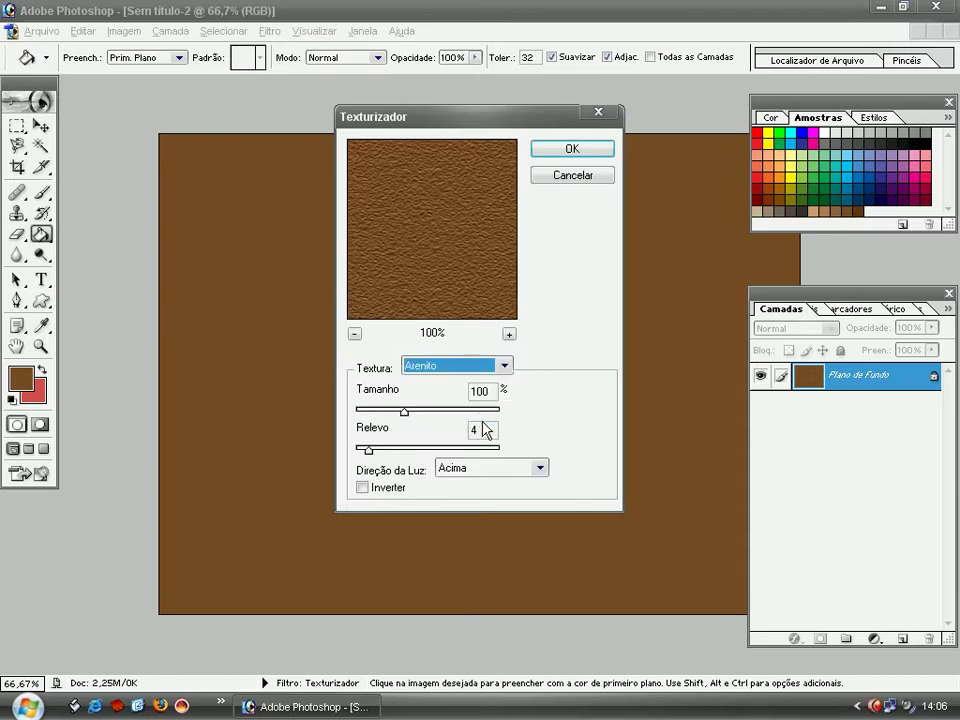
pyautogui.click(505, 367)
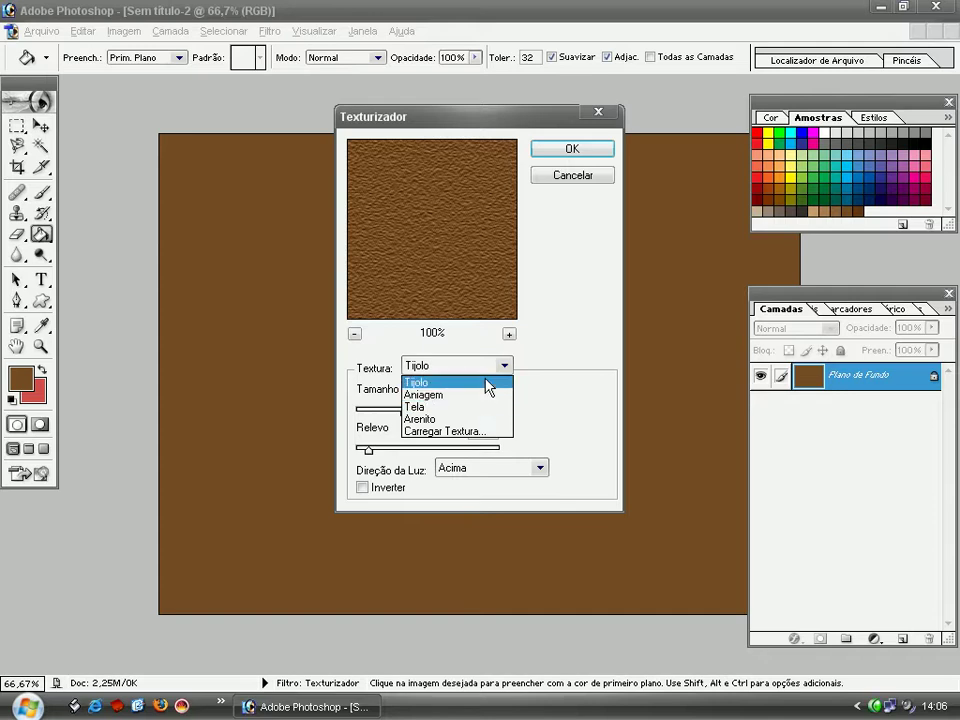
pyautogui.click(487, 384)
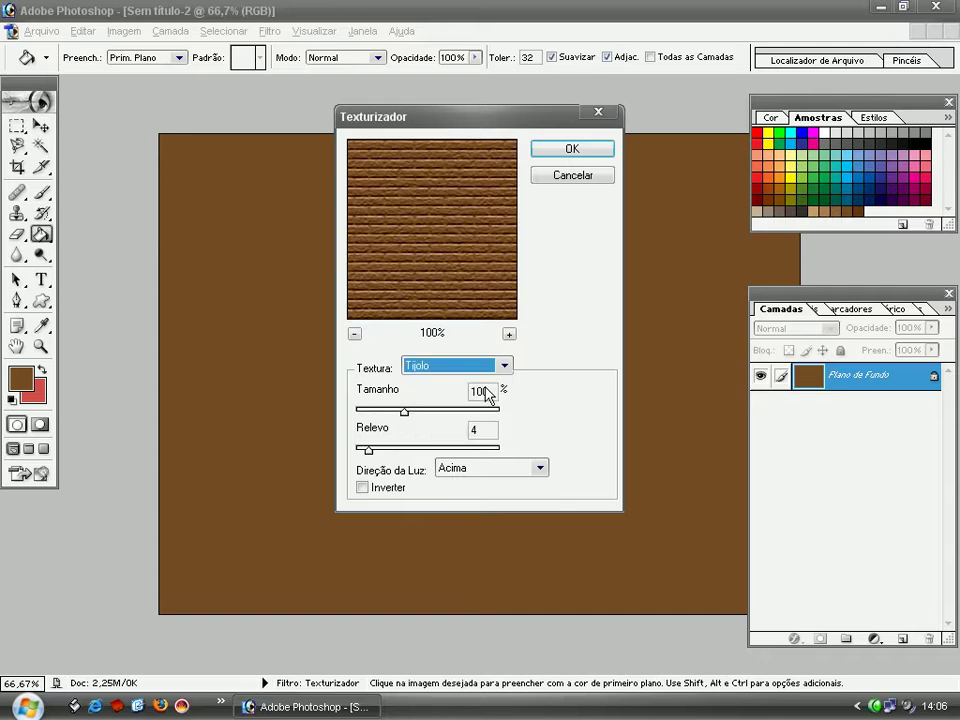
pyautogui.press('Down')
pyautogui.press('Down')
pyautogui.press('Down')
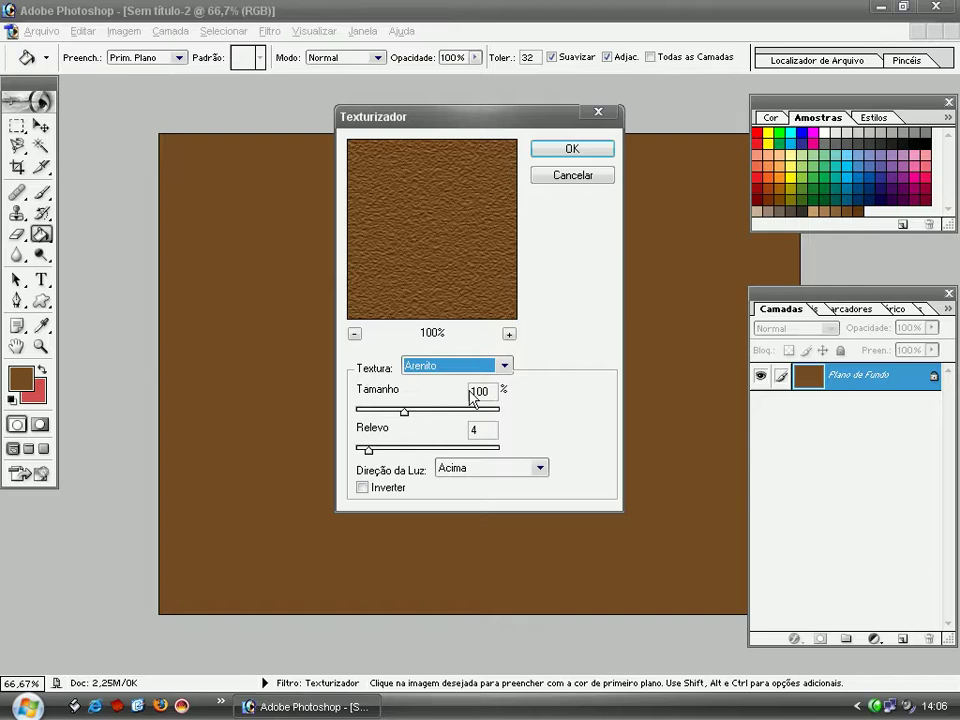
pyautogui.moveTo(413, 418); pyautogui.dragTo(368, 454)
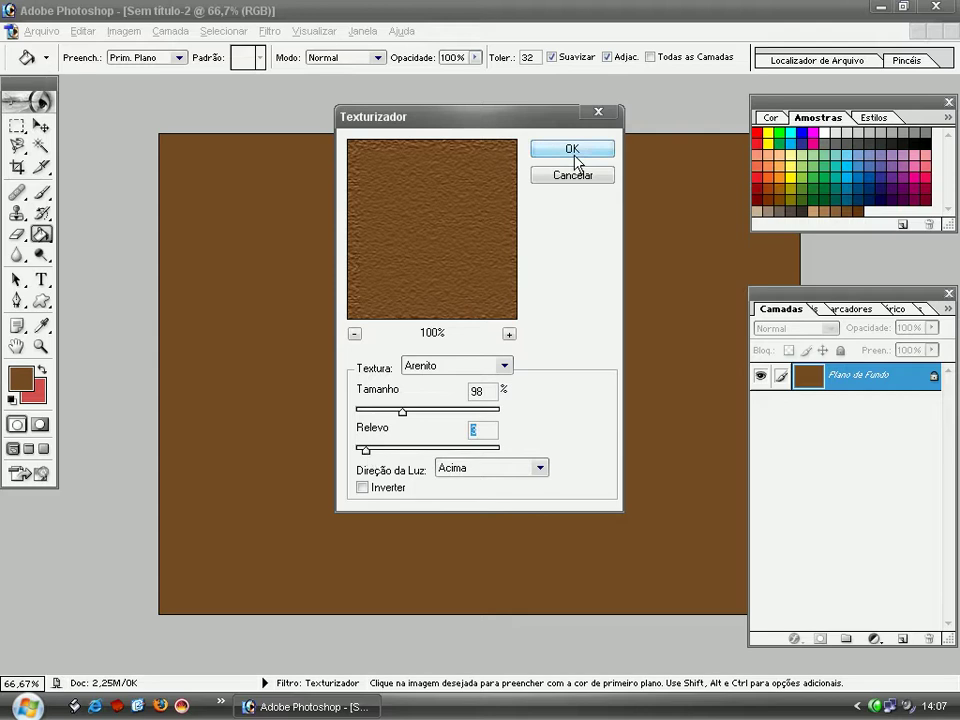
pyautogui.click(575, 158)
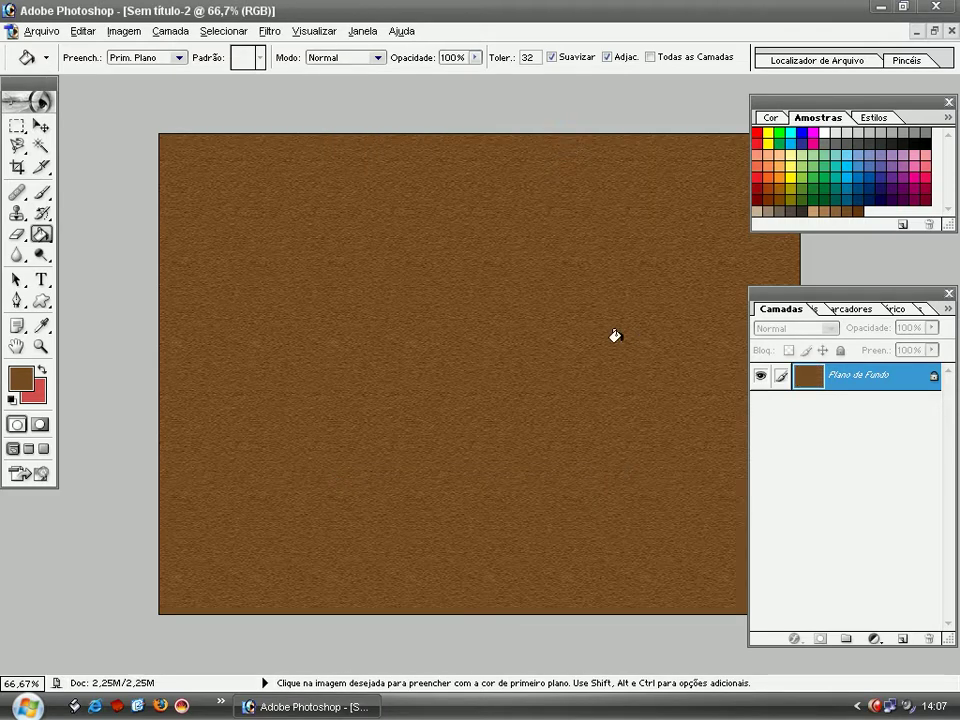
pyautogui.hotkey('ctrl', '+')
pyautogui.hotkey('ctrl', '-')
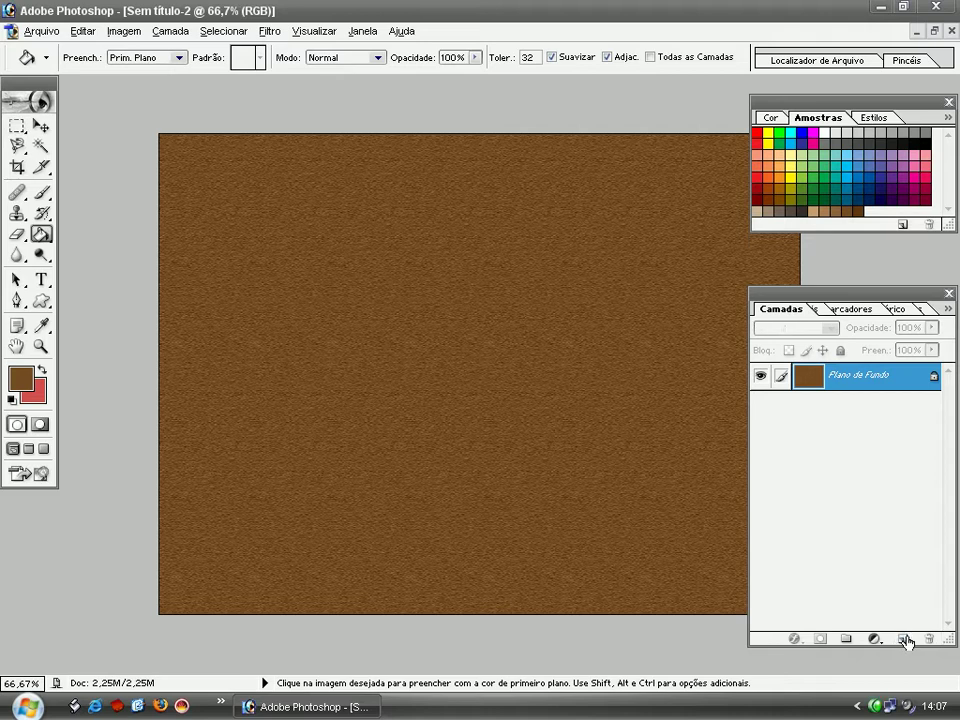
# - Create a new layer and fill a tall rectangular selection near the middle of the canvas with white, then deselect
pyautogui.click(906, 641)
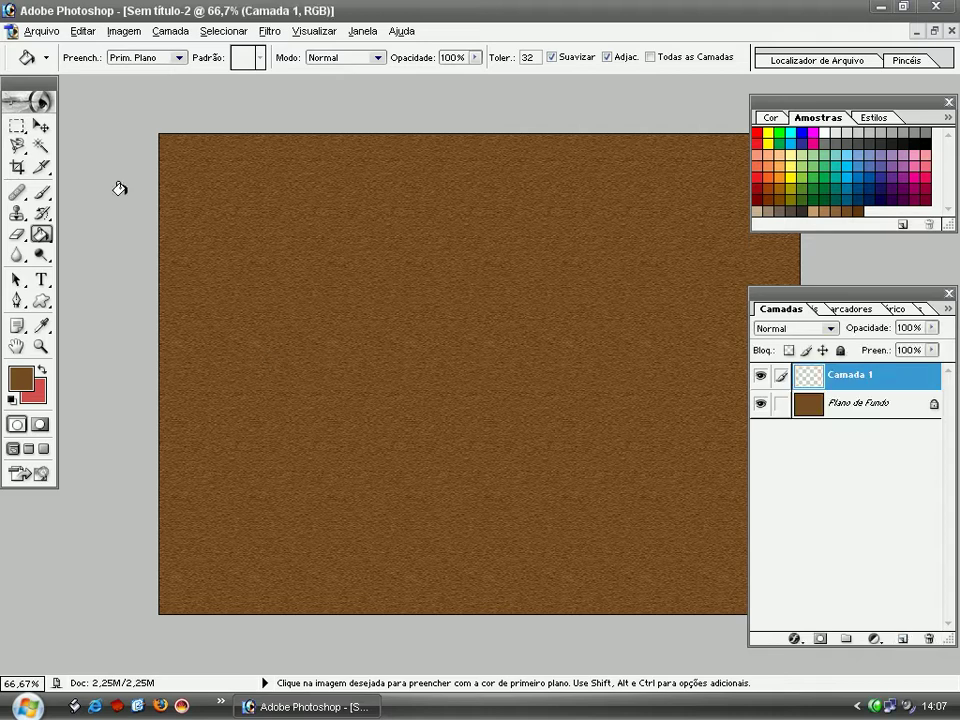
pyautogui.click(15, 127)
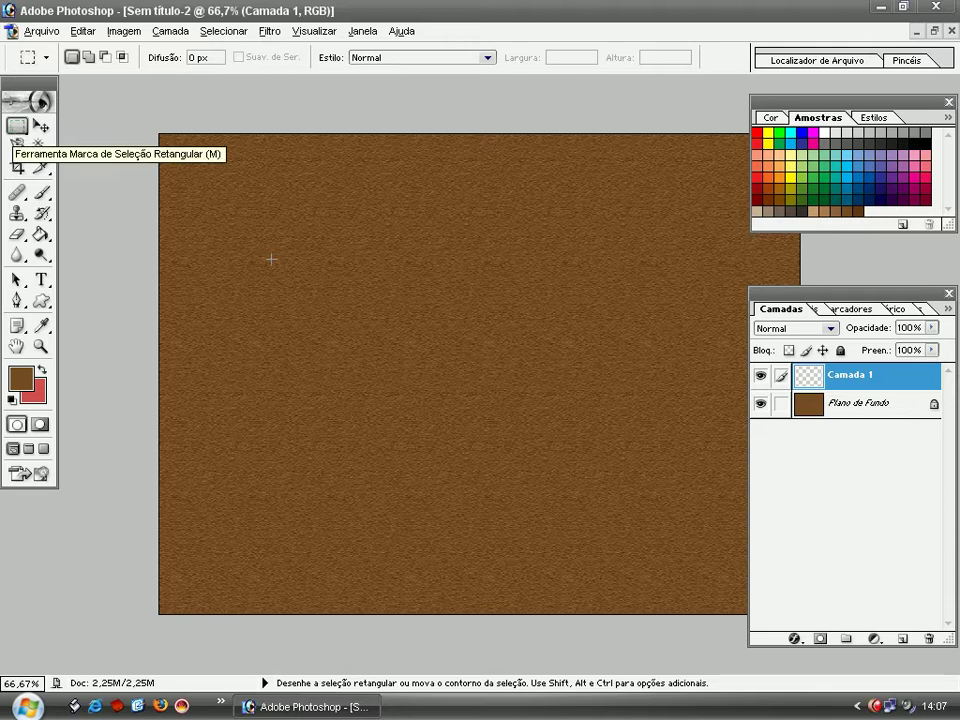
pyautogui.moveTo(400, 367); pyautogui.dragTo(517, 542)
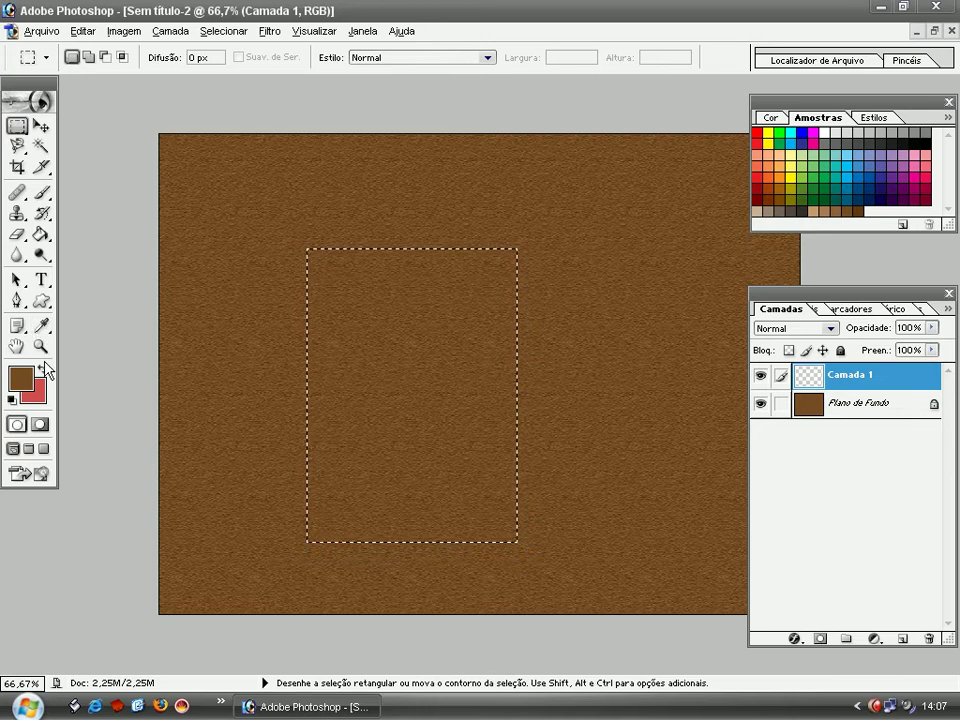
pyautogui.press('d')
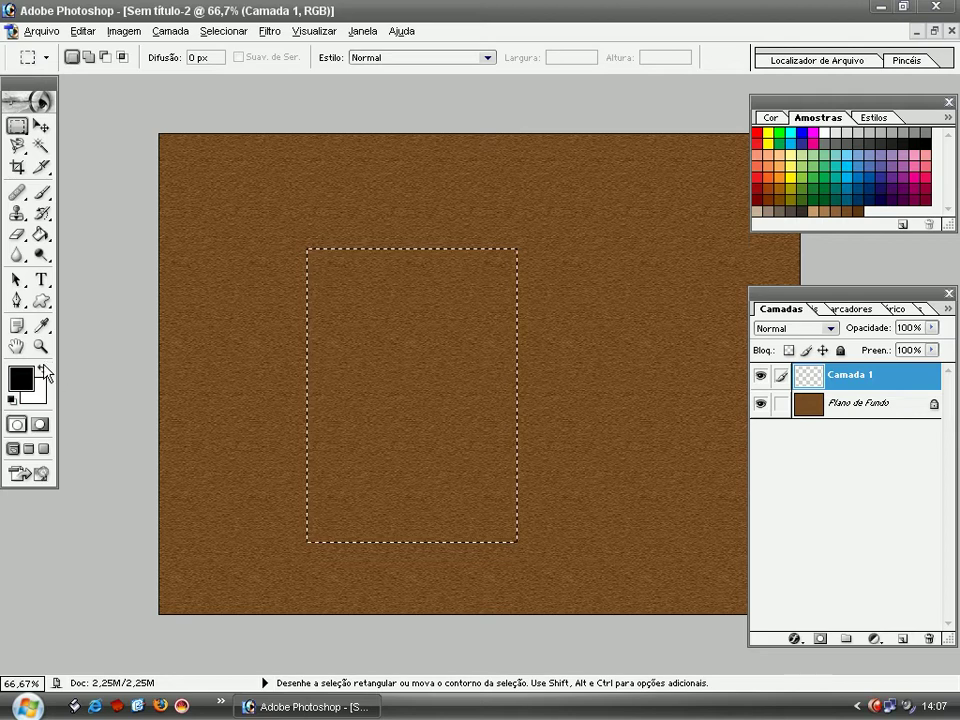
pyautogui.click(42, 369)
pyautogui.hotkey('alt', 'BackSpace')
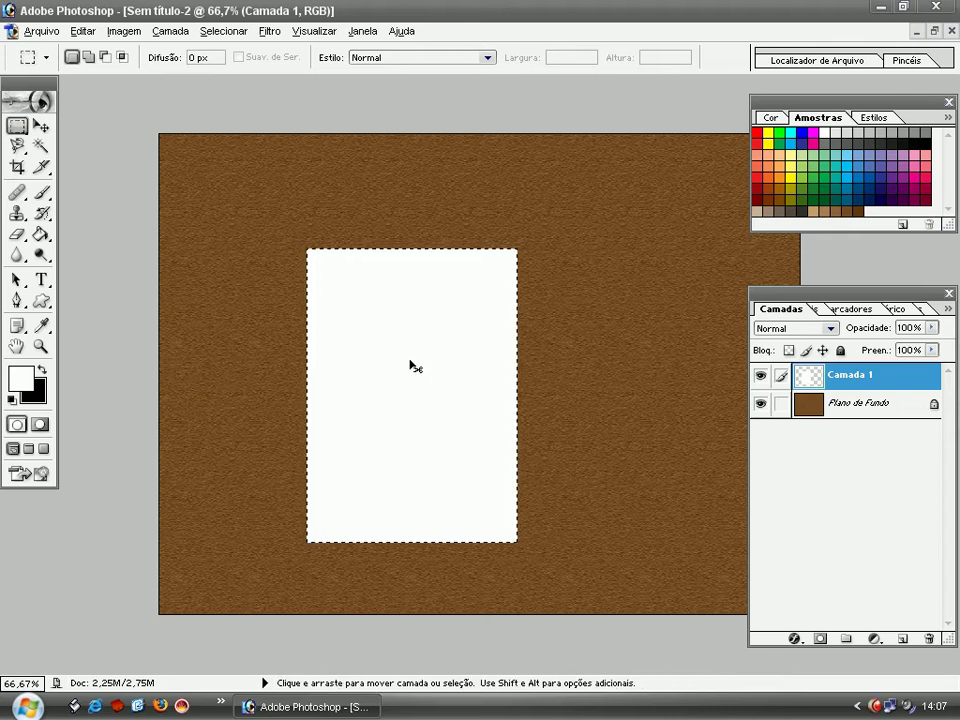
pyautogui.hotkey('ctrl', 'd')
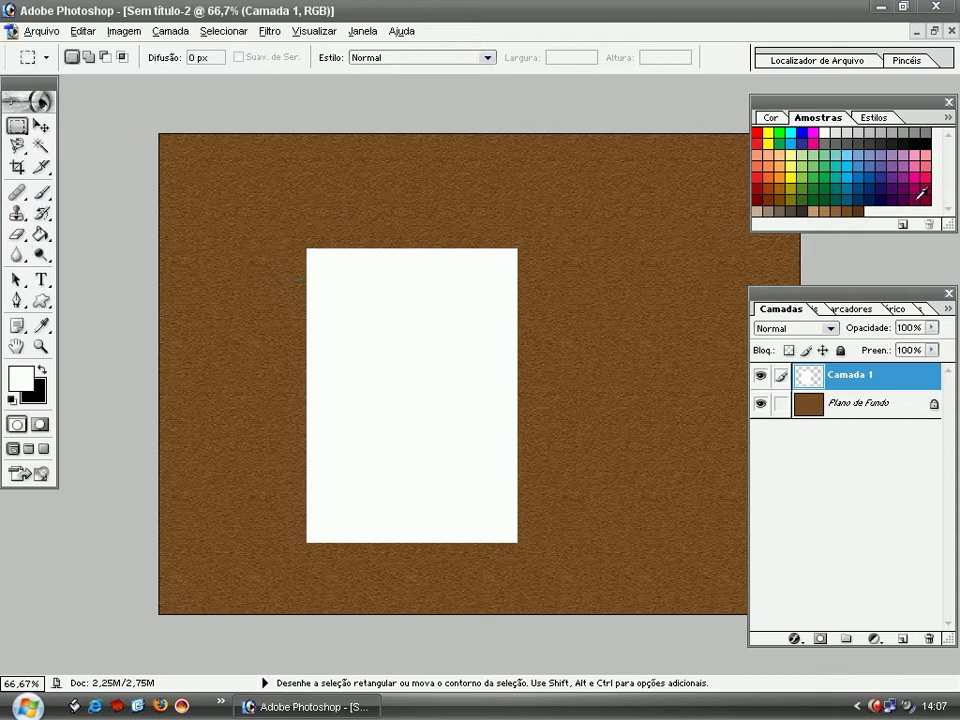
# - Set the foreground colour to the light blue 61C0E4
pyautogui.click(800, 138)
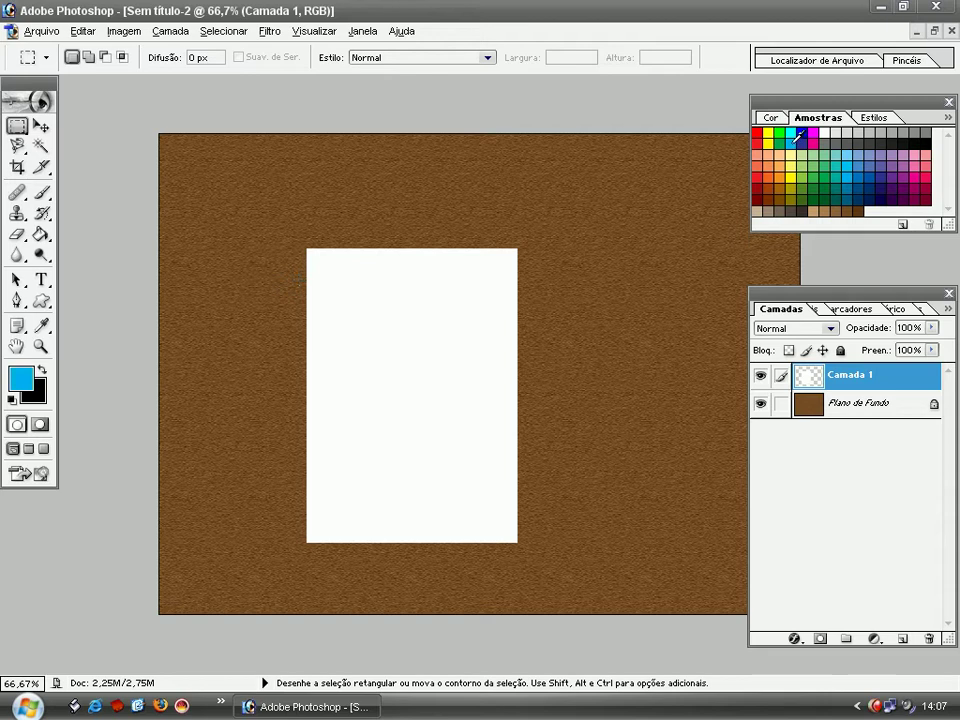
pyautogui.click(11, 371)
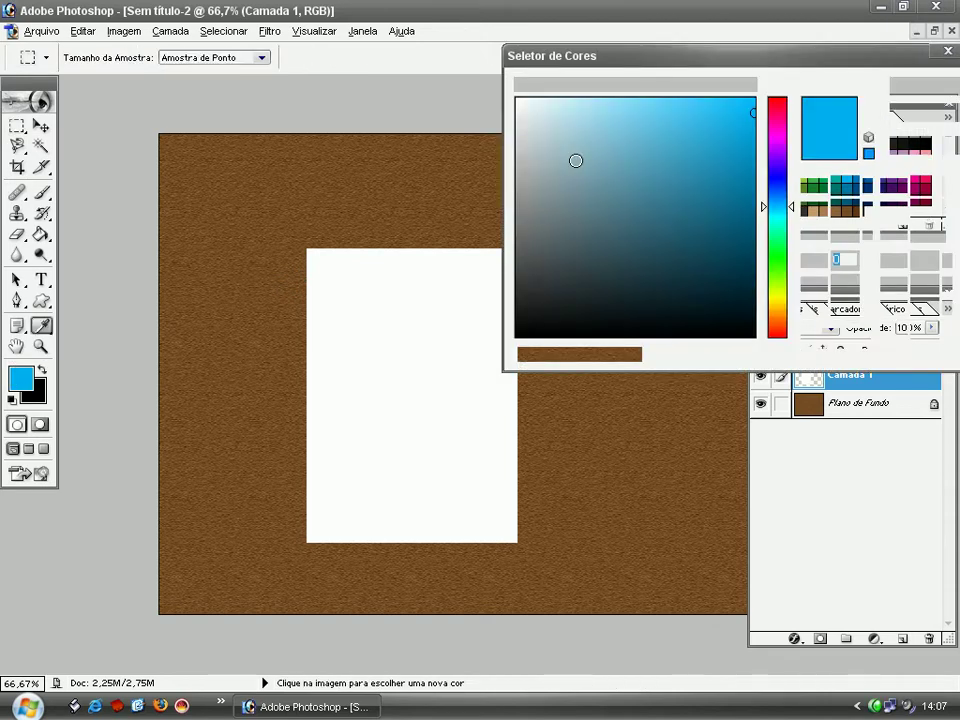
pyautogui.click(663, 137)
pyautogui.moveTo(640, 160)
pyautogui.mouseDown()
pyautogui.moveTo(641, 135)
pyautogui.moveTo(647, 163)
pyautogui.moveTo(654, 122)
pyautogui.mouseUp()
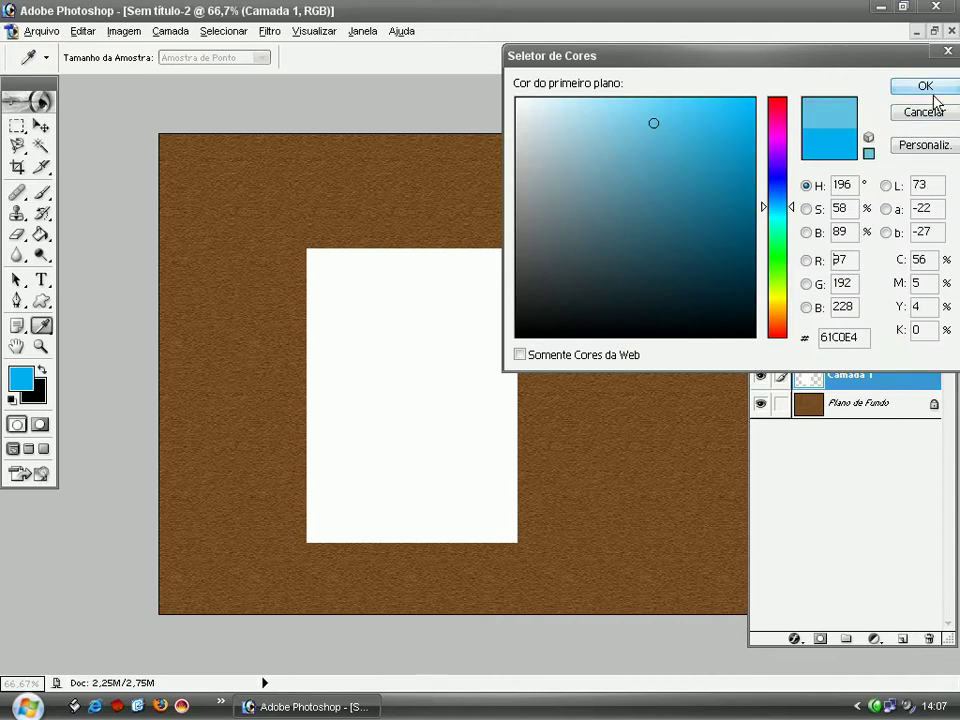
pyautogui.click(902, 88)
pyautogui.press('m')
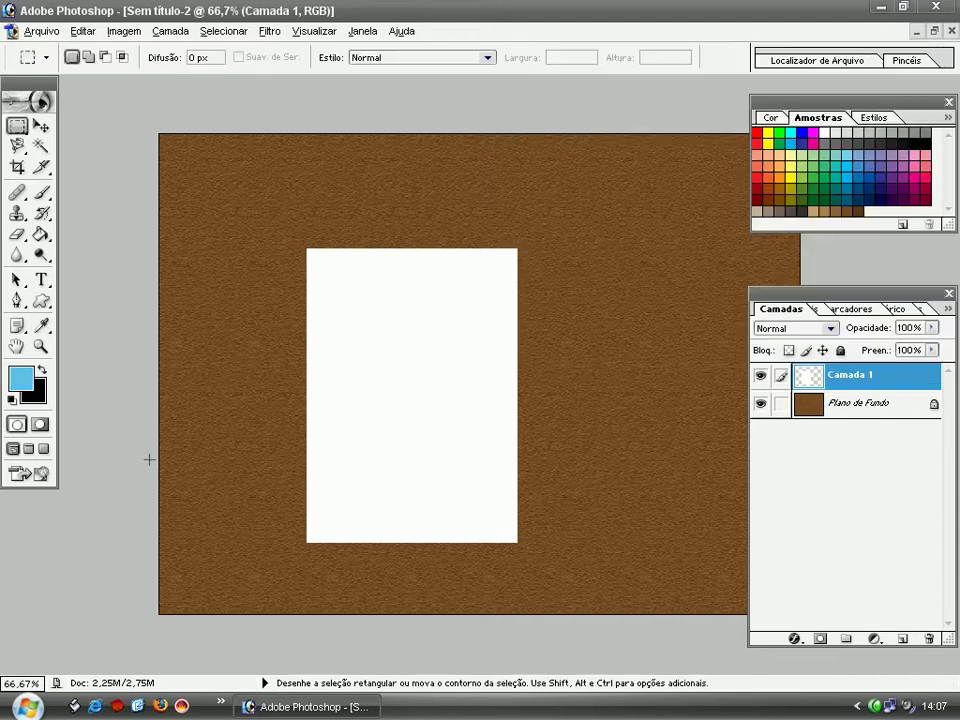
# - Draw a straight horizontal Pen path across the full width of the white sheet near its upper edge
pyautogui.click(16, 300)
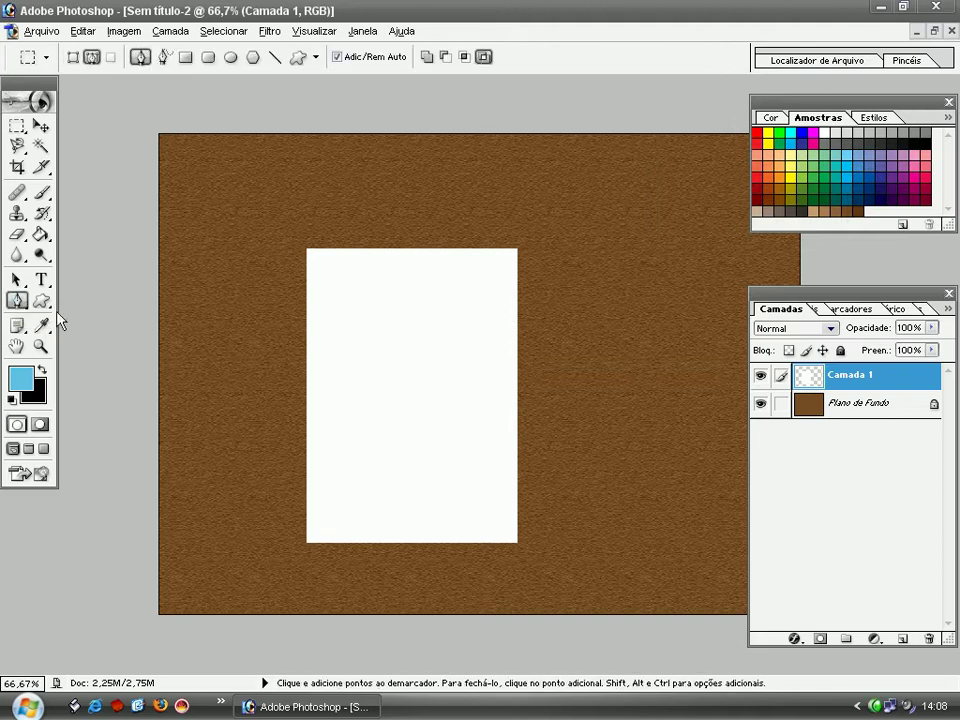
pyautogui.hotkey('ctrl', '+')
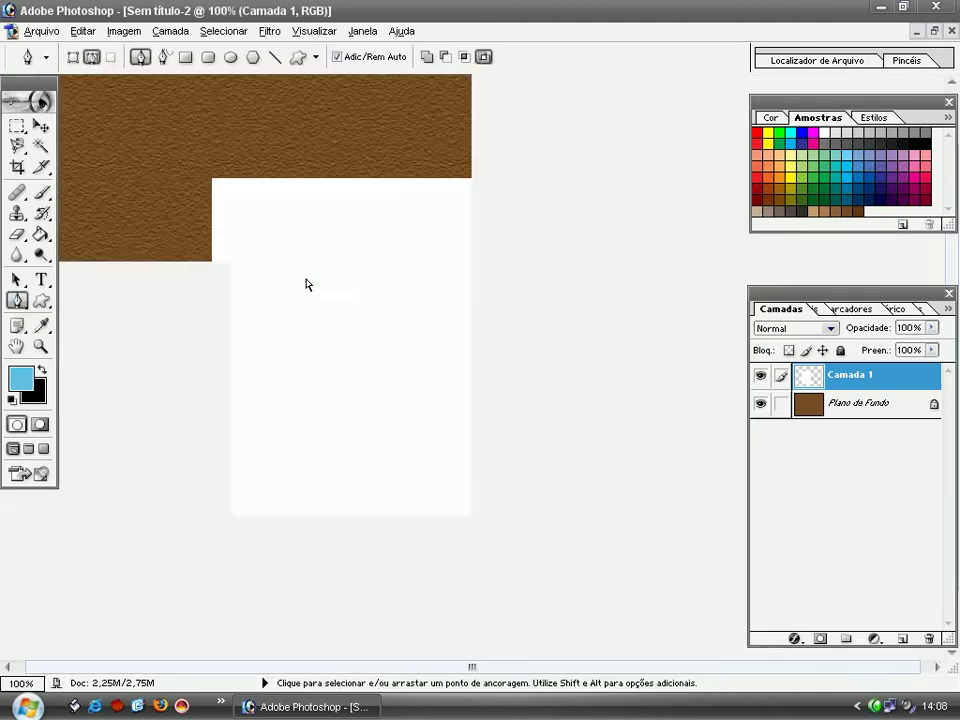
pyautogui.click(212, 216)
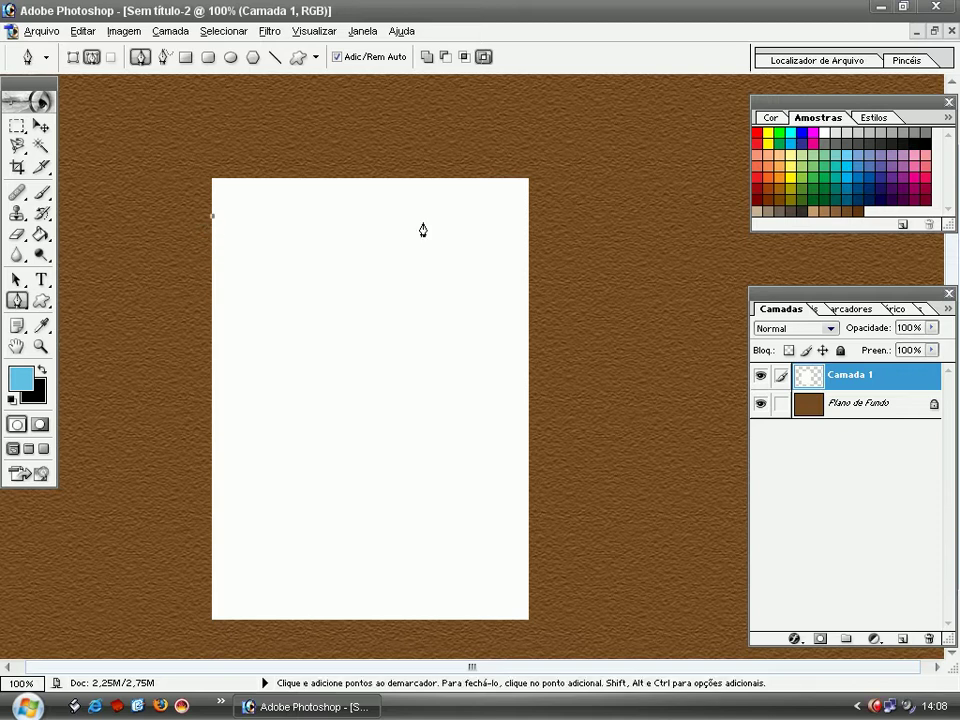
pyautogui.click(526, 215)
pyautogui.press('ctrl')
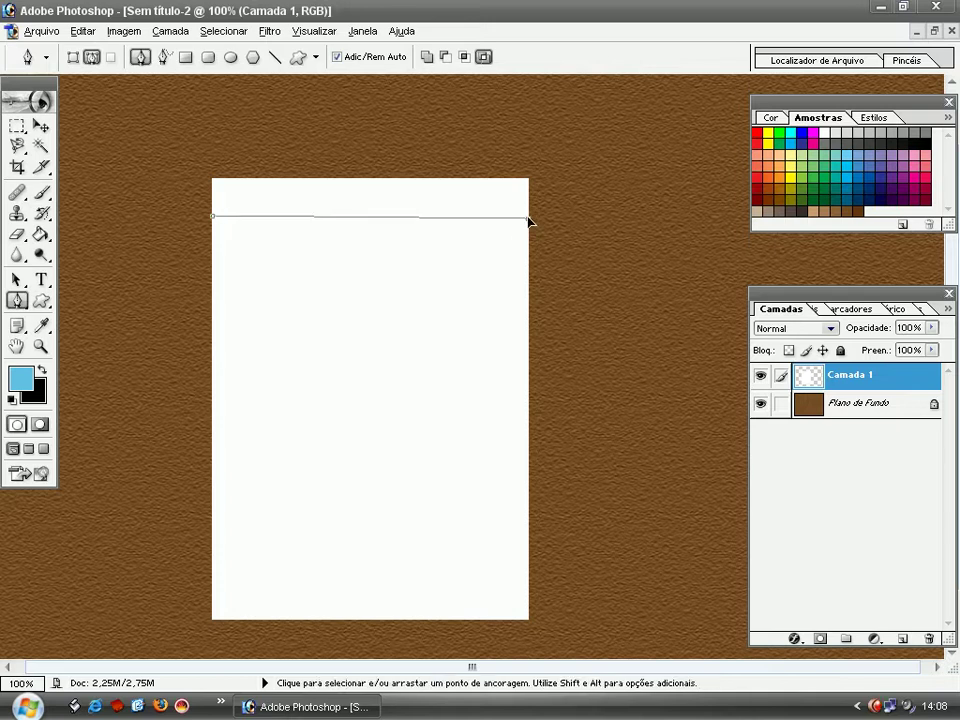
pyautogui.keyDown('ctrl'); pyautogui.click(527, 217); pyautogui.keyUp('ctrl')
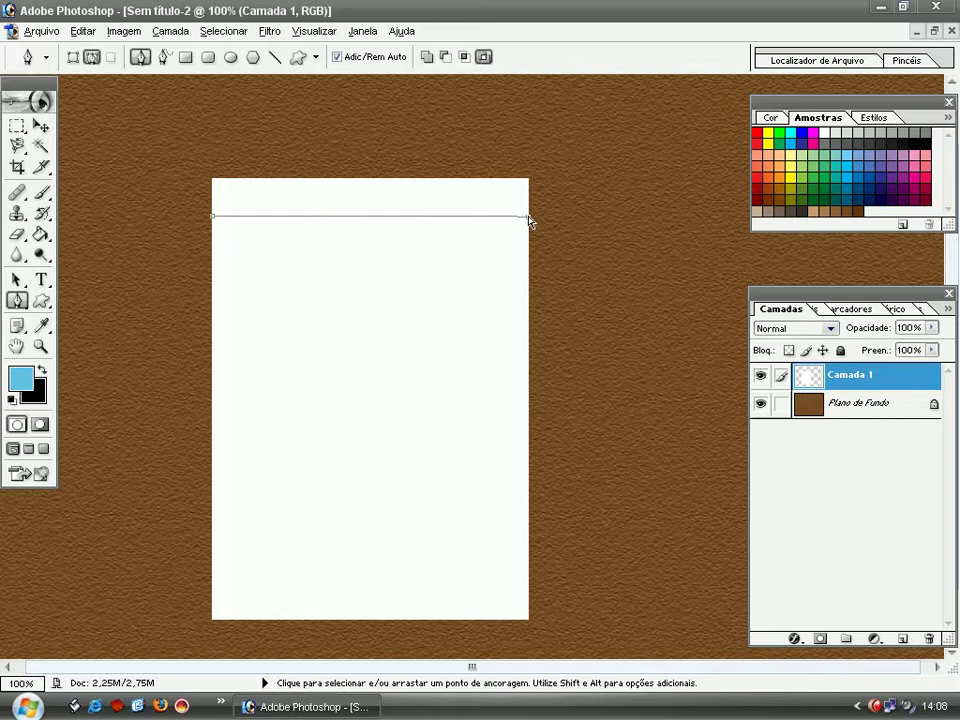
pyautogui.moveTo(528, 214); pyautogui.dragTo(528, 216)
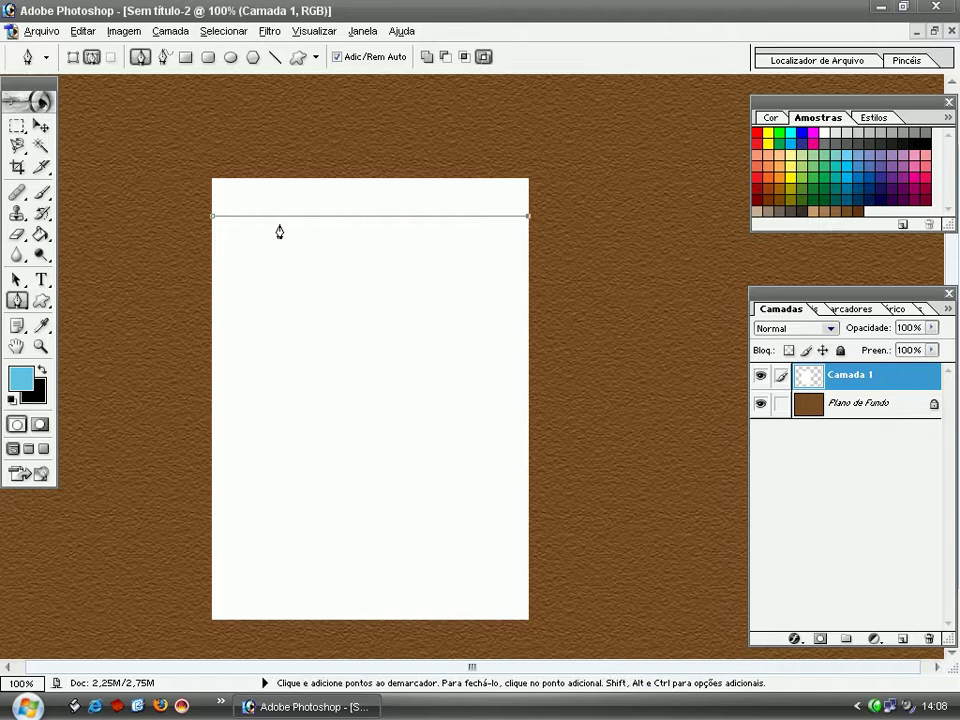
# - Create a new layer above the white sheet and stroke the horizontal path on it with the Lápis tool
pyautogui.click(902, 638)
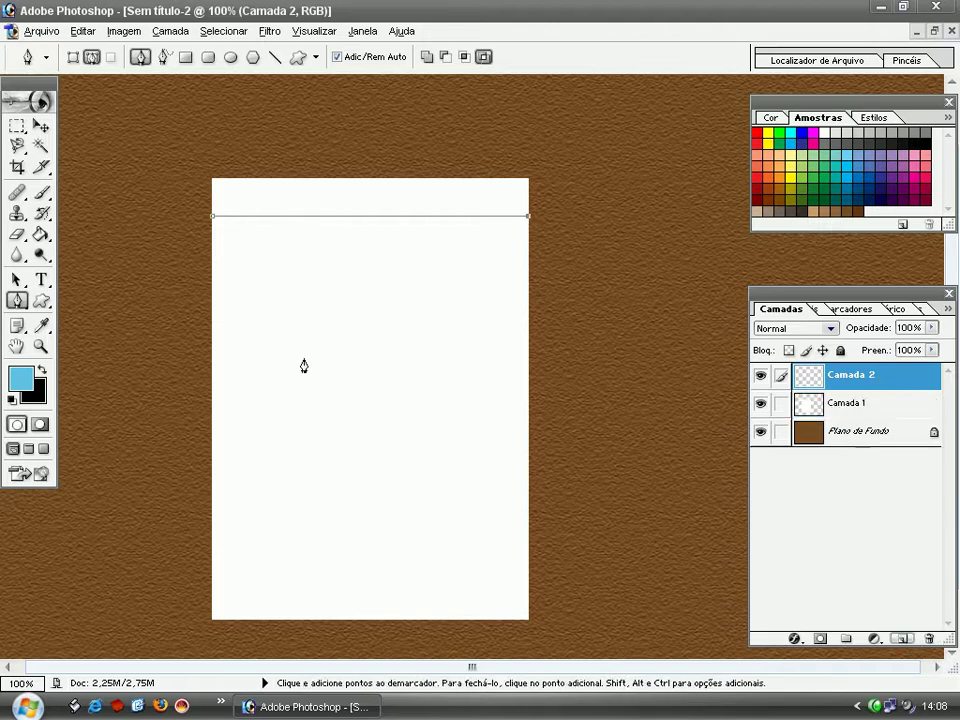
pyautogui.click(42, 195)
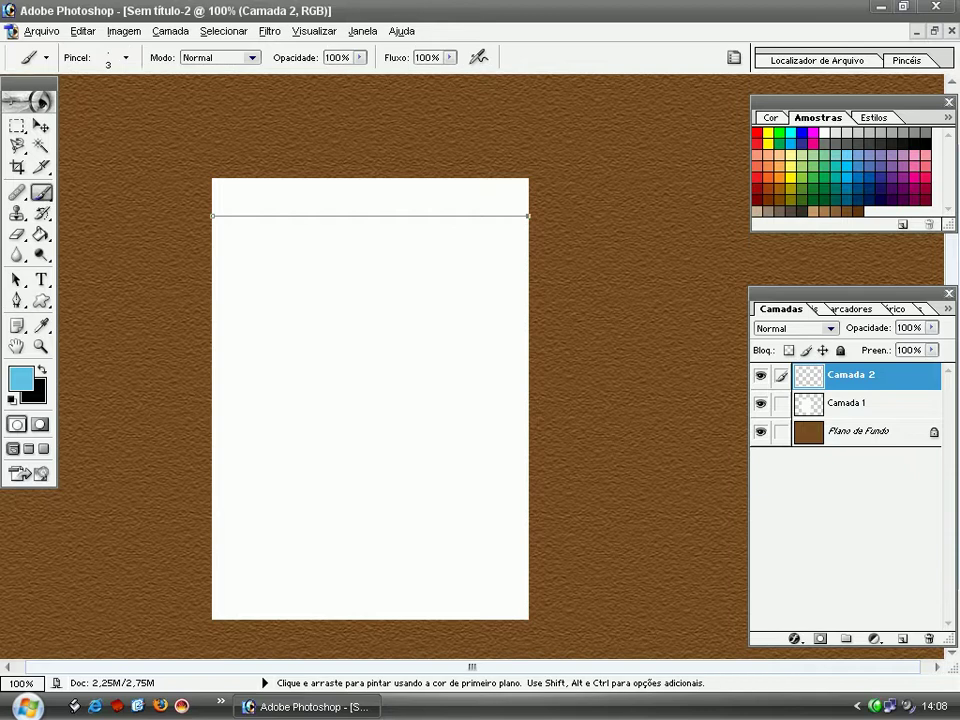
pyautogui.click(126, 57)
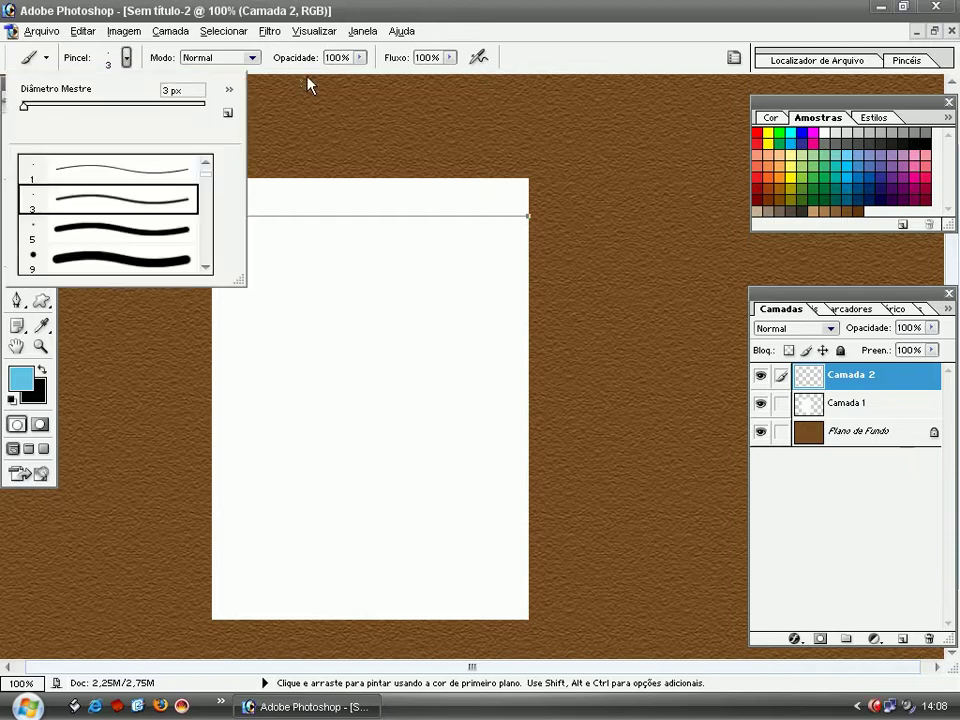
pyautogui.click(536, 45)
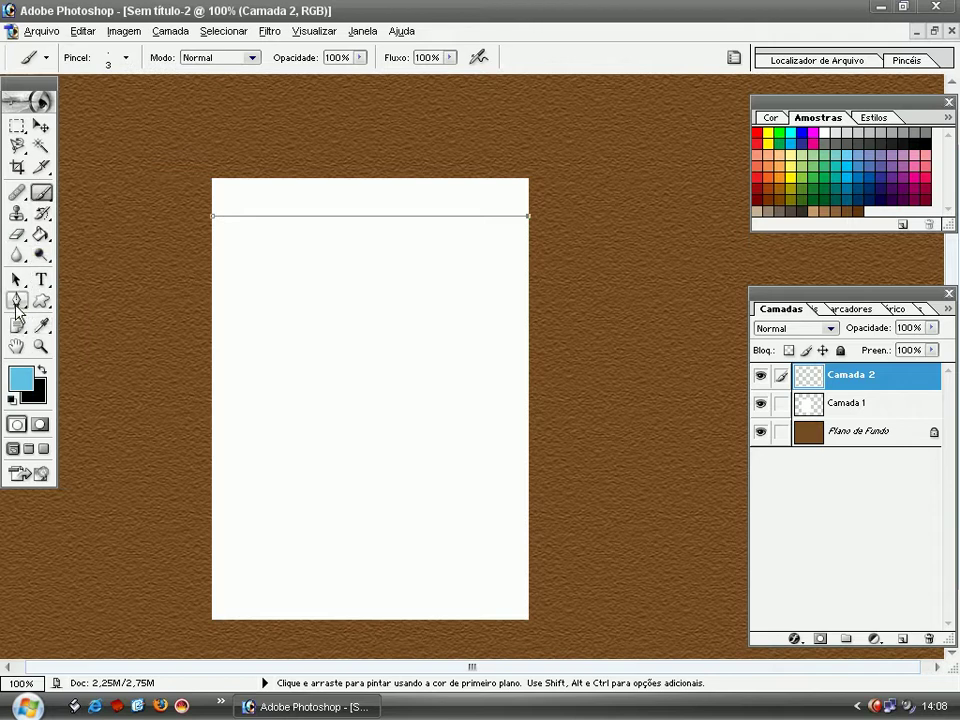
pyautogui.click(16, 300)
pyautogui.rightClick(387, 221)
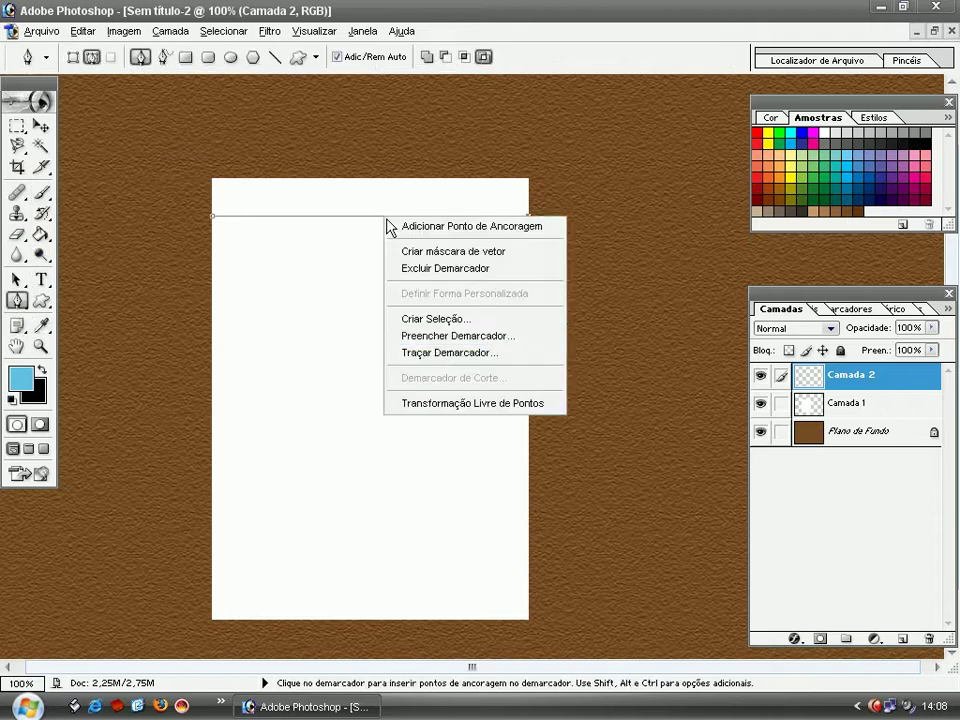
pyautogui.click(442, 353)
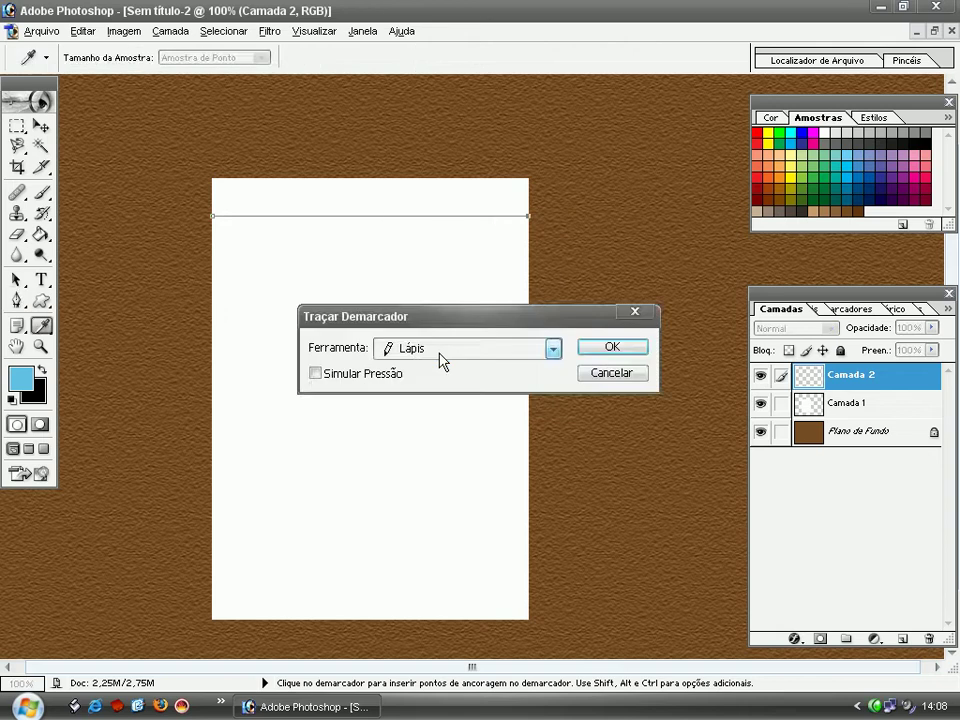
pyautogui.press('Return')
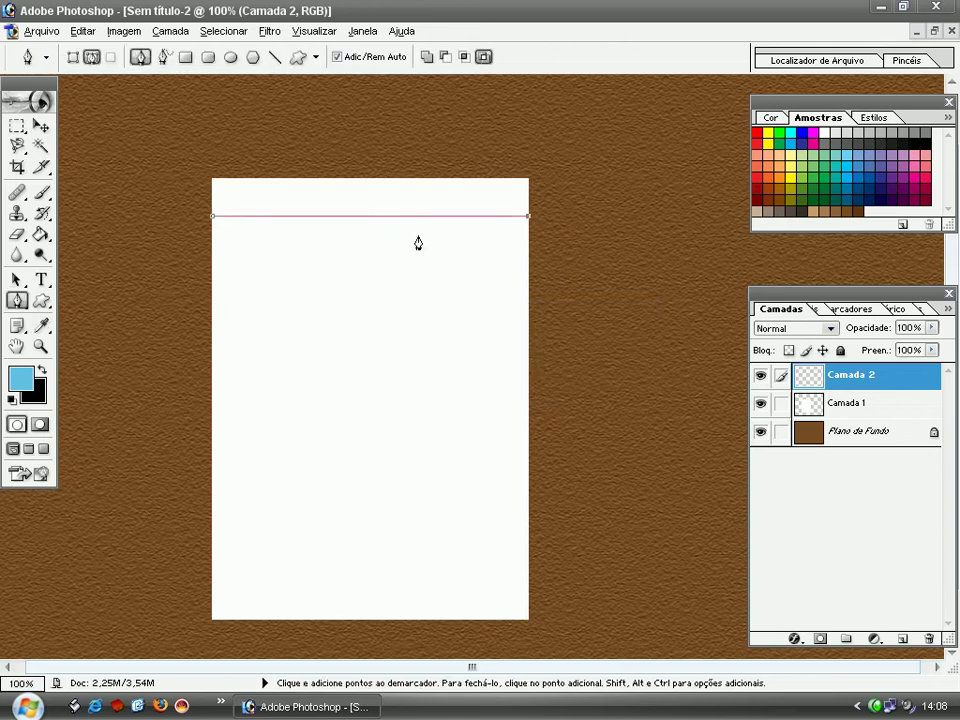
# - Move the horizontal path down to a second line position and stroke it in light blue
pyautogui.moveTo(412, 219); pyautogui.dragTo(414, 241)
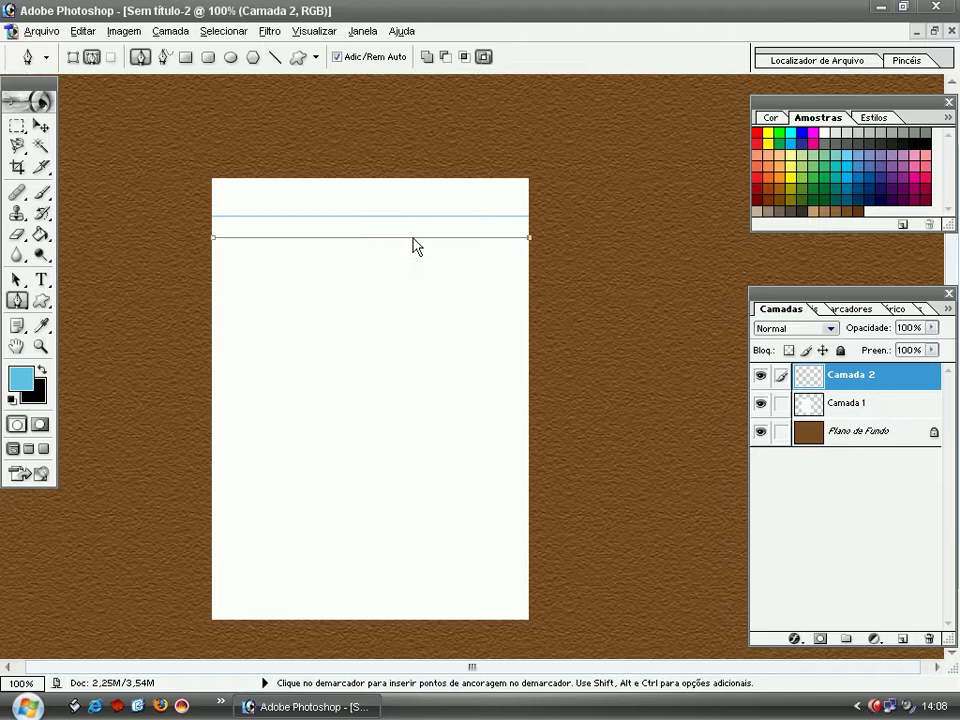
pyautogui.rightClick(413, 239)
pyautogui.click(455, 376)
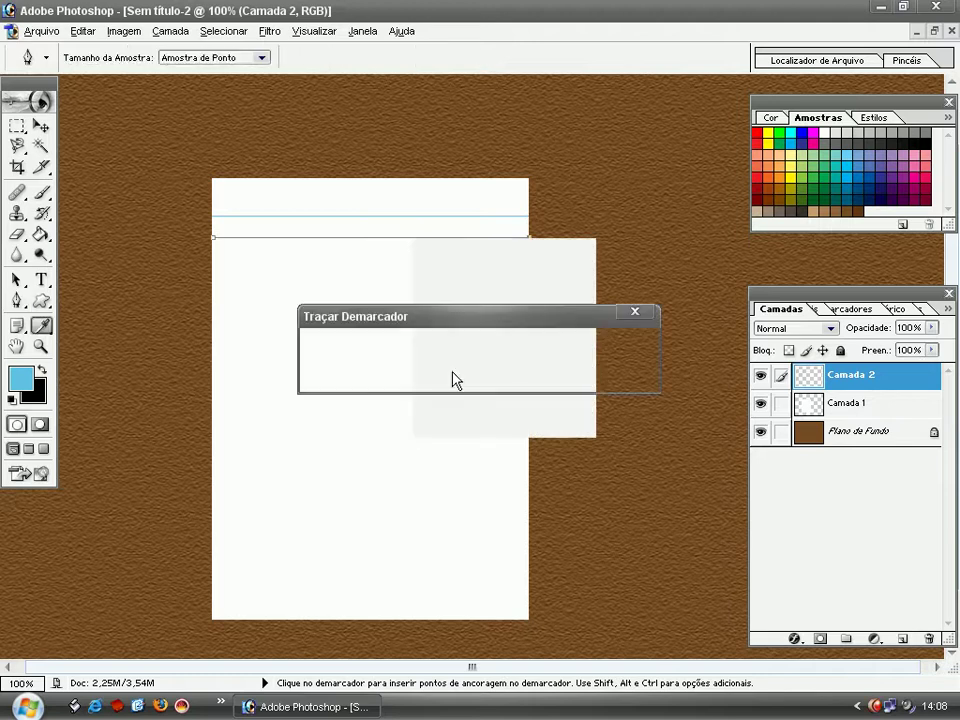
pyautogui.press('Return')
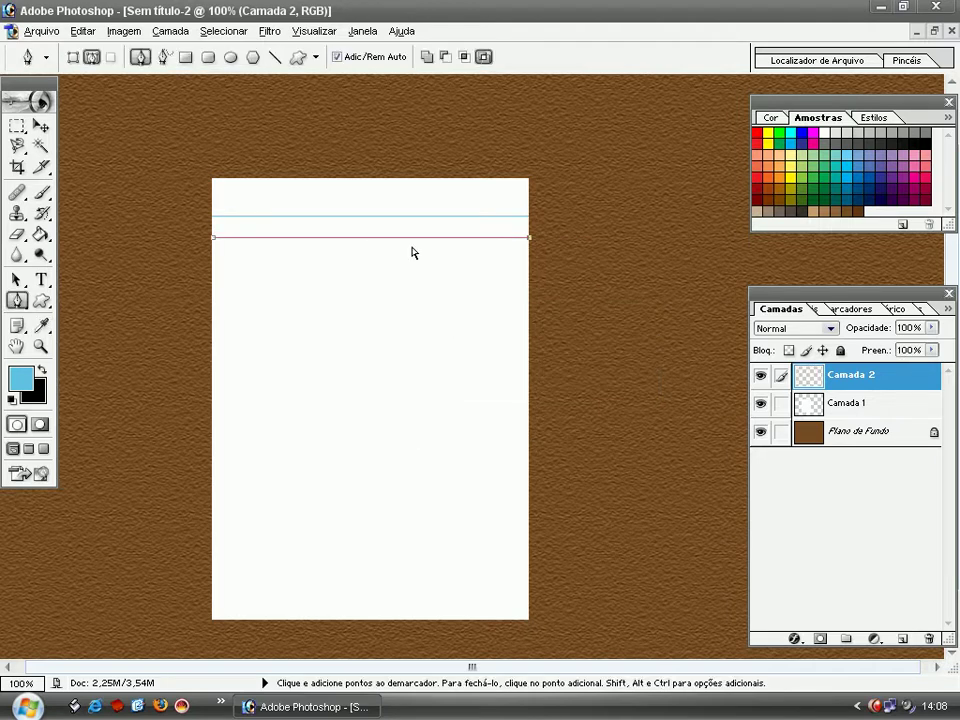
# - Move the path down to a third line position, stroke it in light blue and dismiss the path
pyautogui.moveTo(413, 244); pyautogui.dragTo(413, 262)
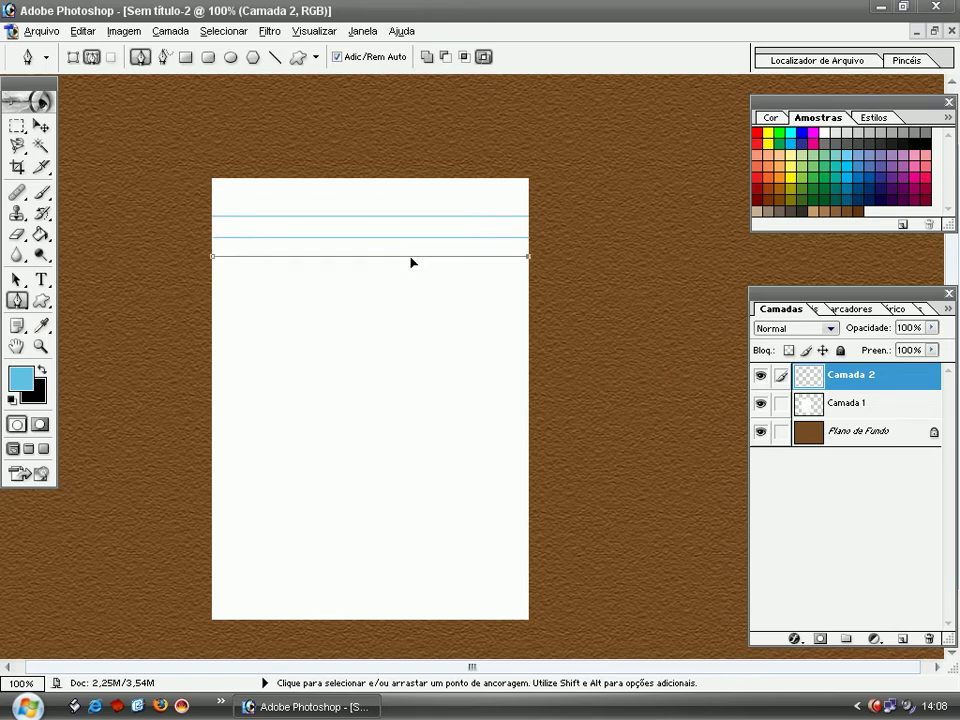
pyautogui.rightClick(411, 262)
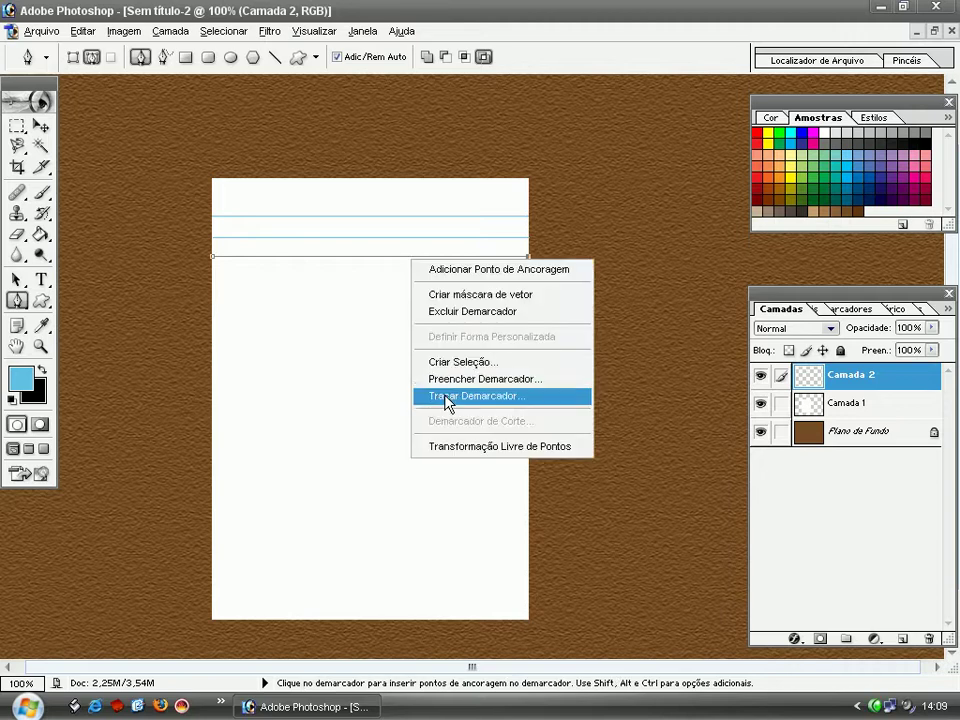
pyautogui.click(446, 396)
pyautogui.press('Return')
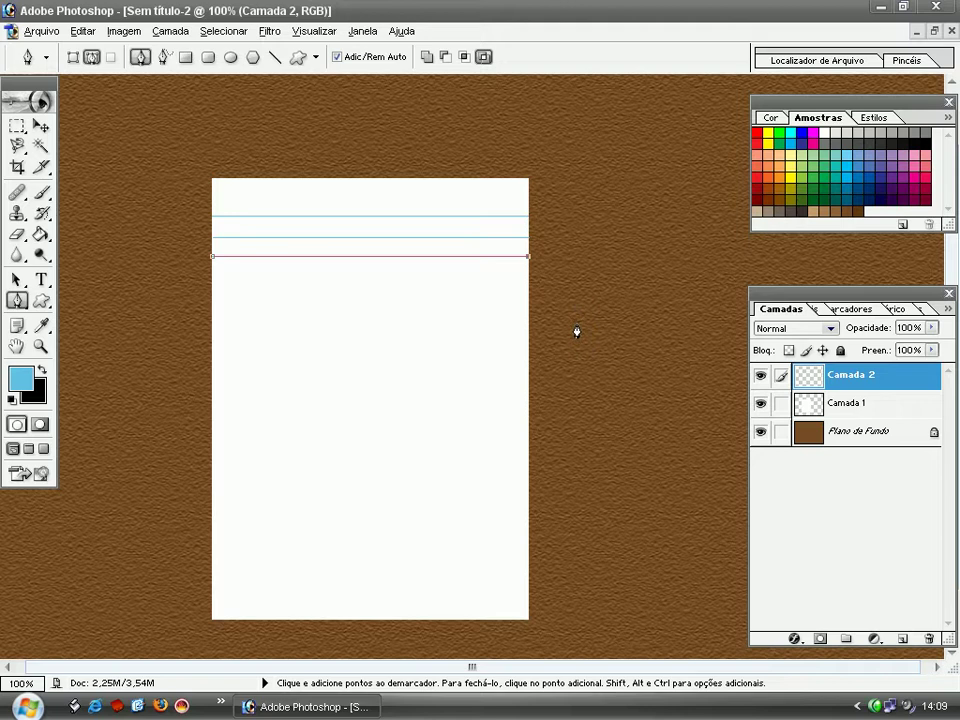
pyautogui.press('Escape')
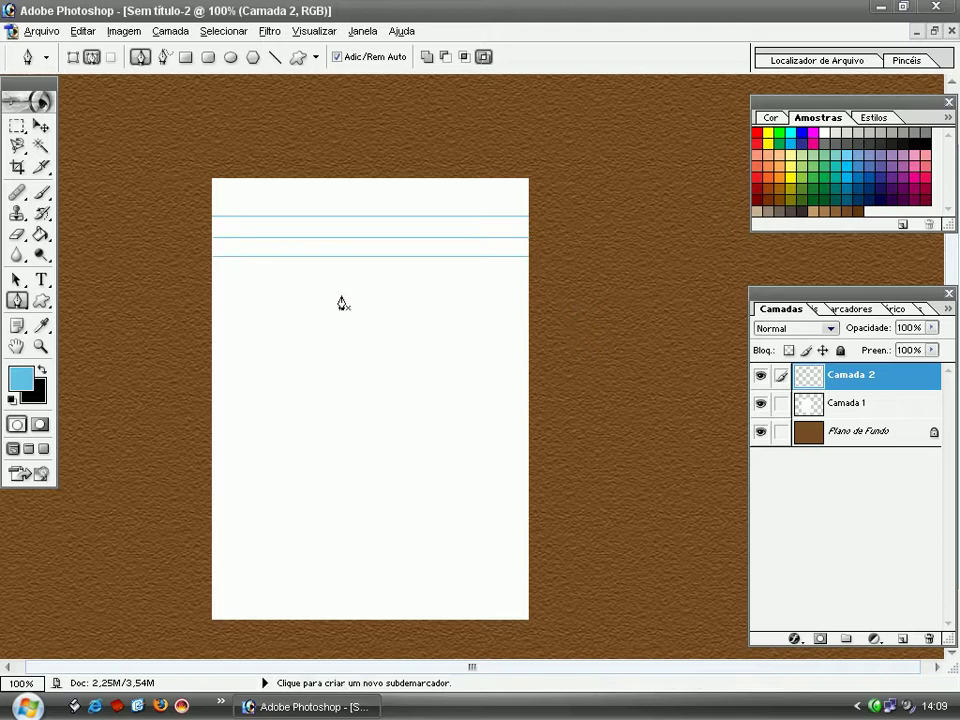
# - Duplicate the three-line layer Camada 2 and move the copy just below the original lines on the sheet
pyautogui.press('ctrl')
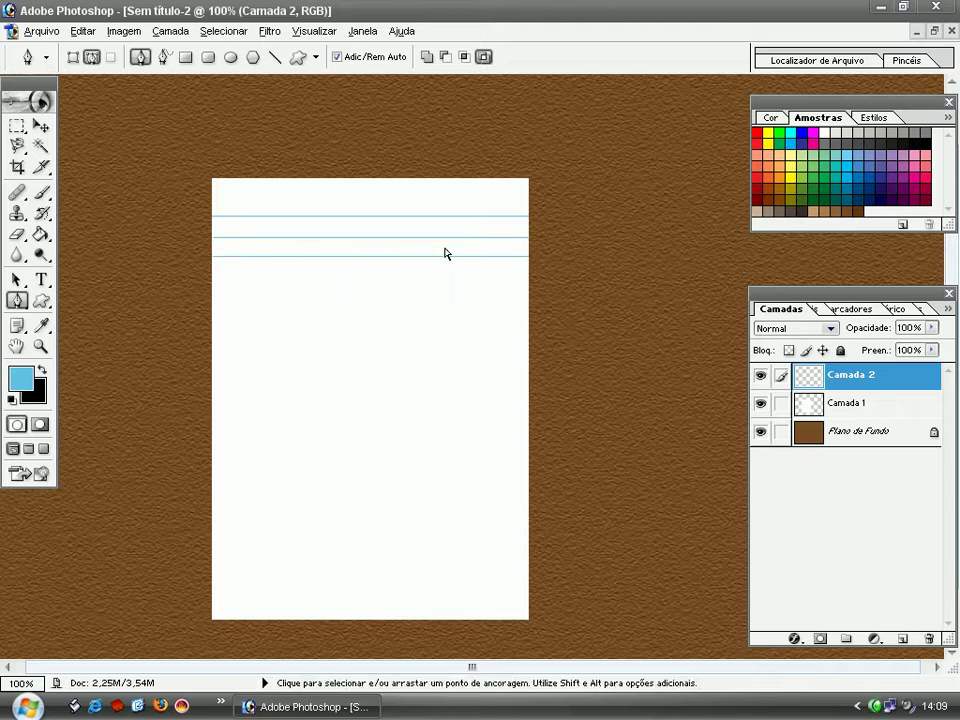
pyautogui.hotkey('ctrl', 'j')
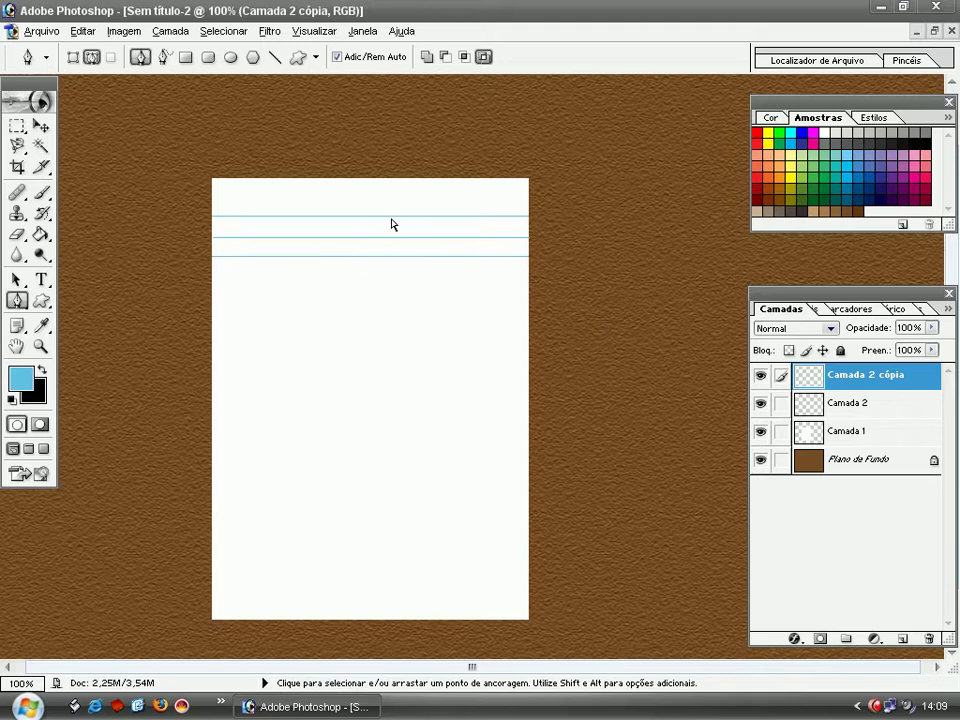
pyautogui.click(40, 125)
pyautogui.moveTo(358, 242); pyautogui.dragTo(367, 292)
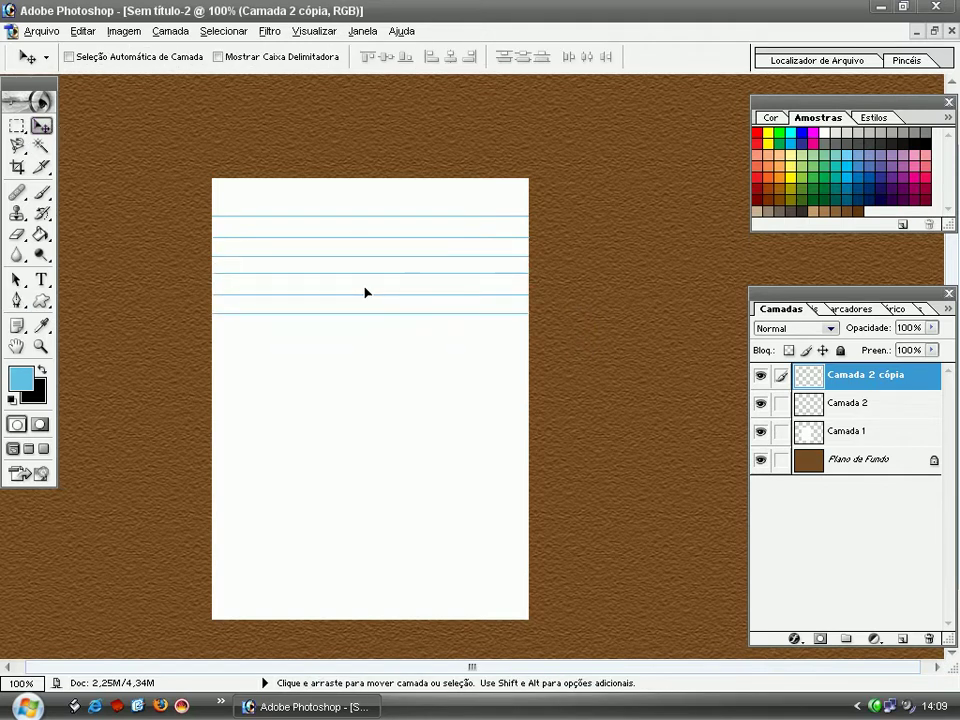
# - Merge the copied lines down into Camada 2 and duplicate the merged layer
pyautogui.hotkey('ctrl', 'e')
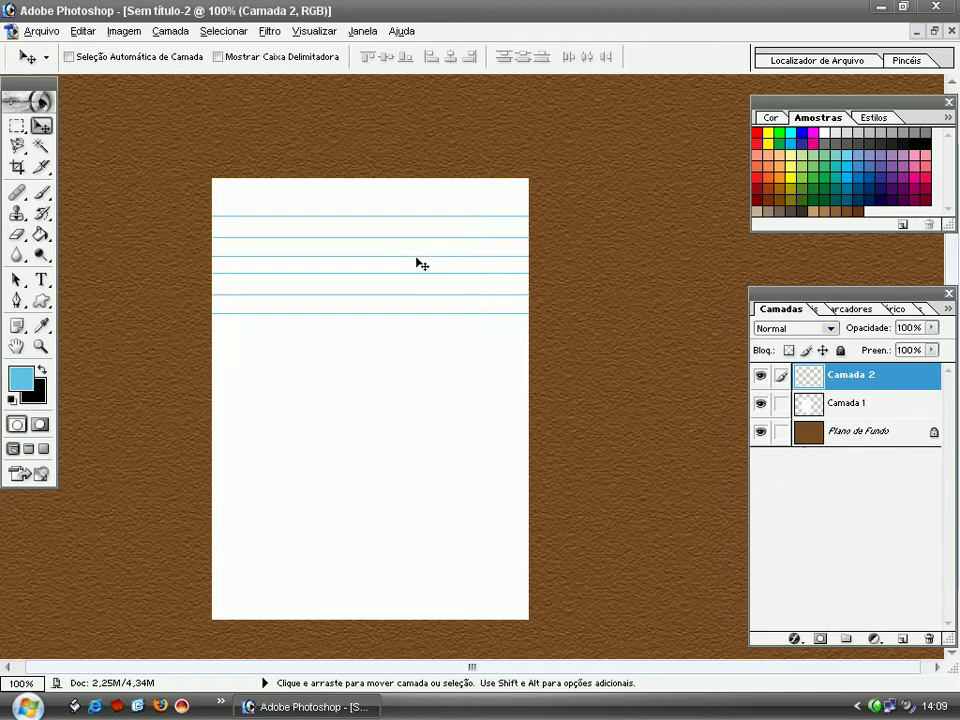
pyautogui.hotkey('ctrl', 'j')
pyautogui.keyDown('ctrl'); pyautogui.click(403, 300); pyautogui.keyUp('ctrl')
pyautogui.moveTo(406, 253); pyautogui.dragTo(403, 318)
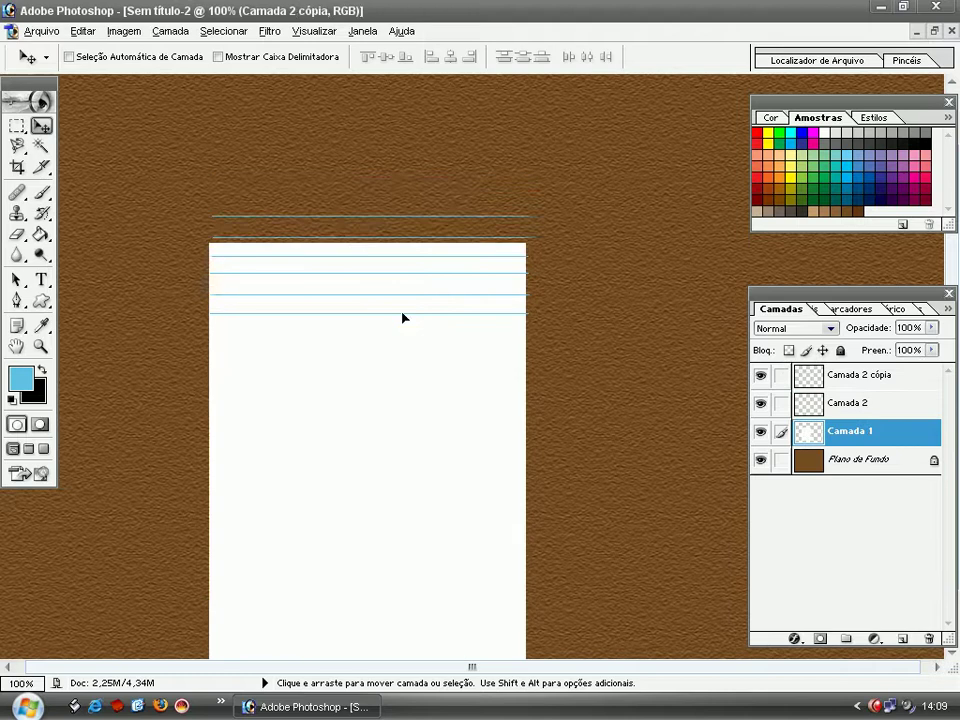
pyautogui.hotkey('ctrl', 'z')
# - Move the Camada 2 cópia lines below the existing ones and merge them down into Camada 2
pyautogui.click(889, 381)
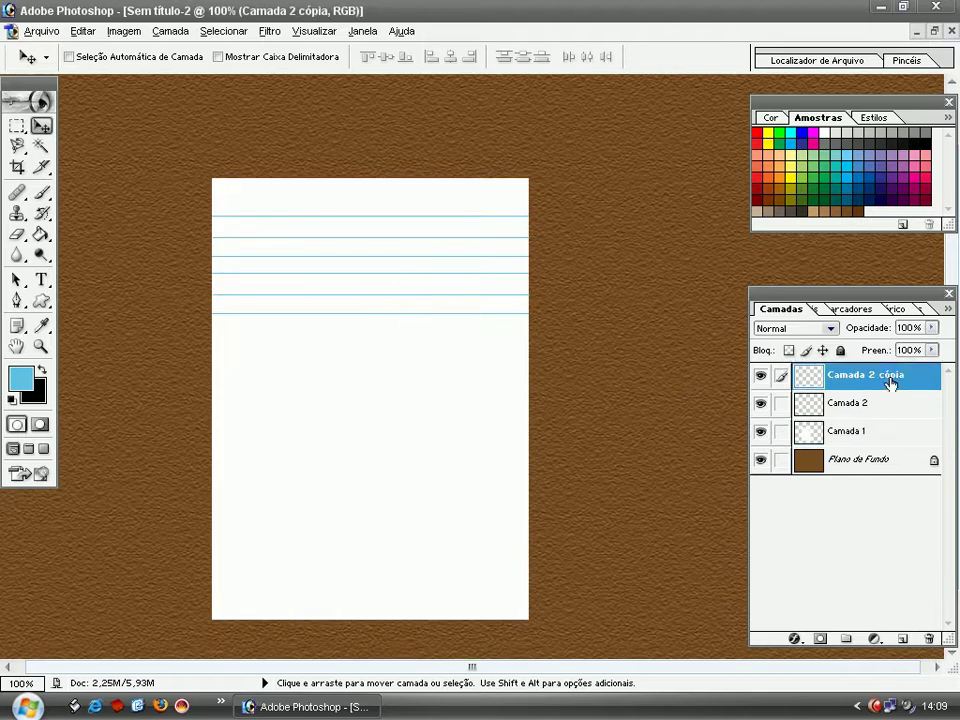
pyautogui.moveTo(403, 229); pyautogui.dragTo(401, 344)
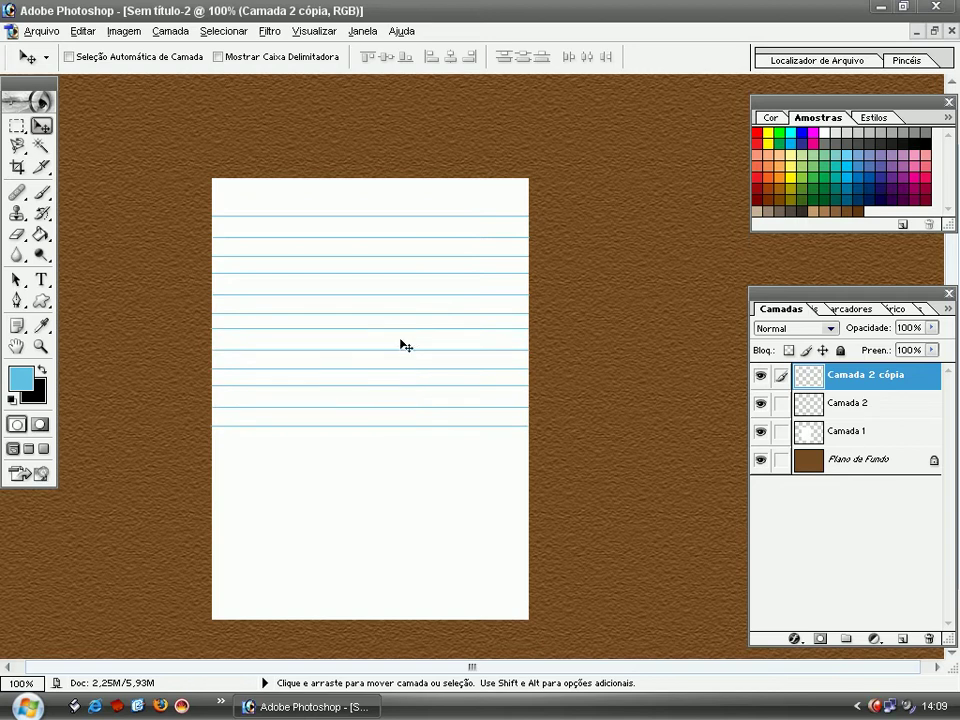
pyautogui.hotkey('ctrl', 'e')
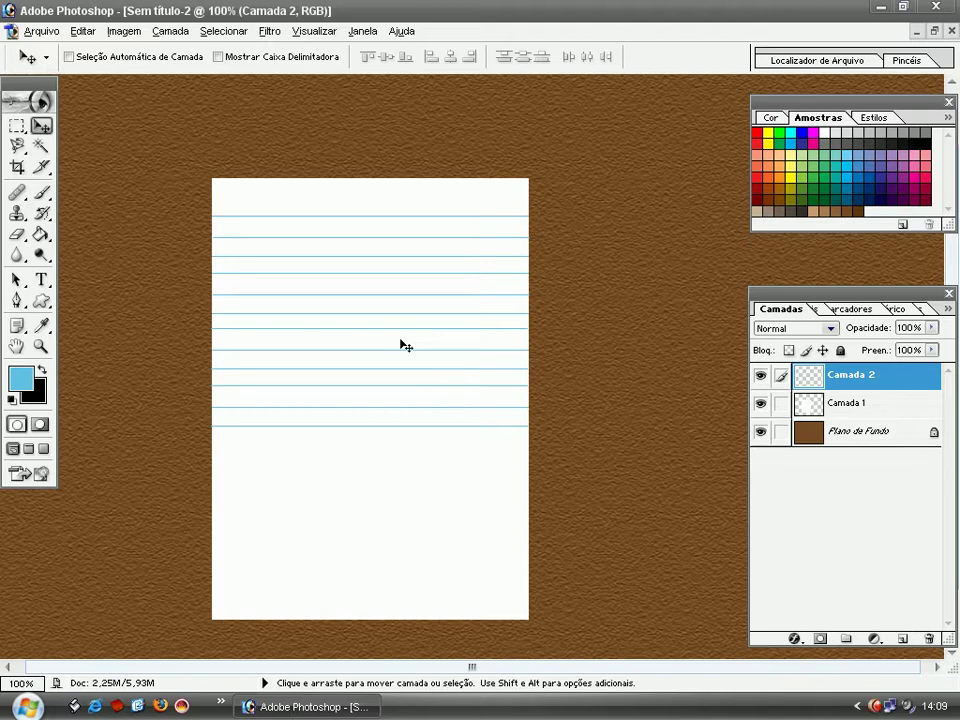
# - Duplicate the merged lines and position the copy to fill the sheet's lower half, continuing the even line spacing
pyautogui.moveTo(407, 325); pyautogui.dragTo(403, 460)
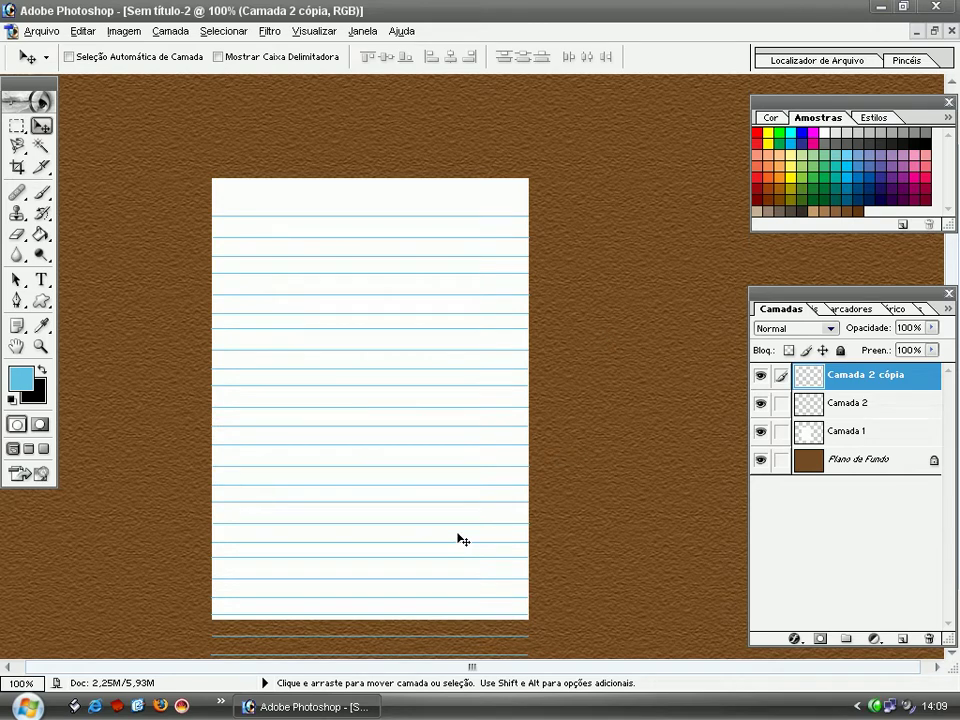
pyautogui.press('Down')
pyautogui.press('Down')
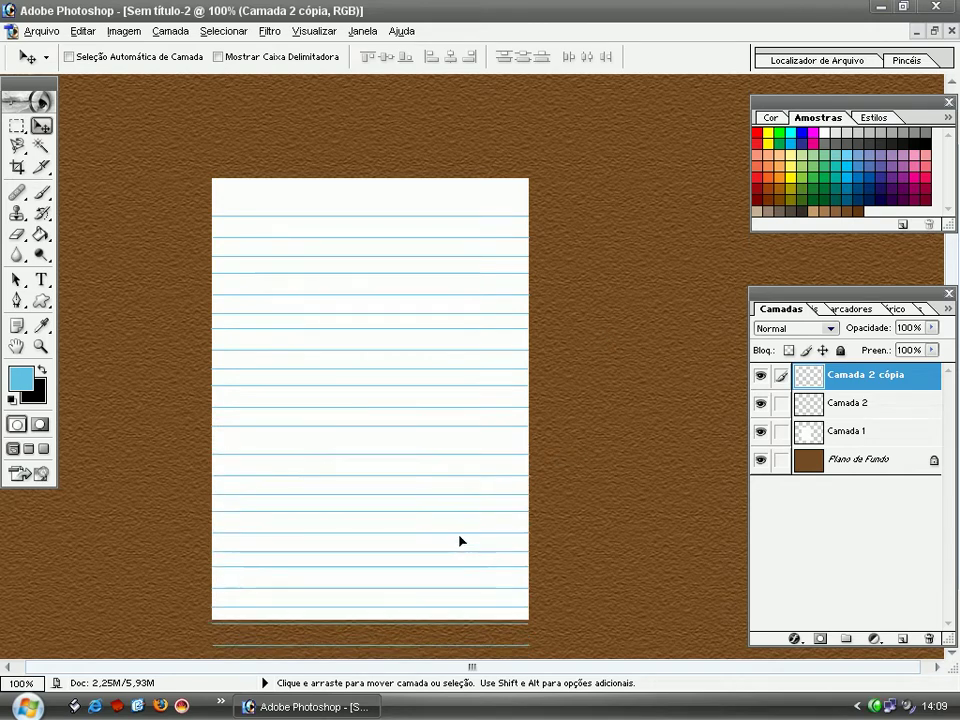
pyautogui.press('Up')
pyautogui.press('Up')
pyautogui.press('Up')
pyautogui.press('Up')
pyautogui.press('Up')
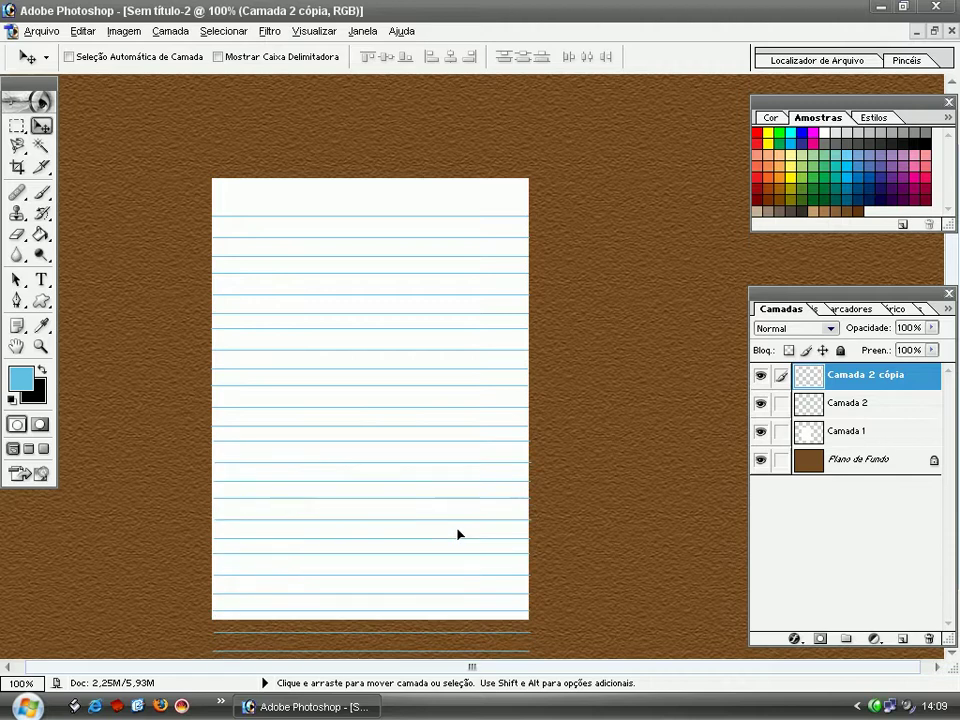
pyautogui.press('Down')
pyautogui.press('Down')
pyautogui.press('Down')
pyautogui.press('Down')
pyautogui.press('Down')
pyautogui.press('Down')
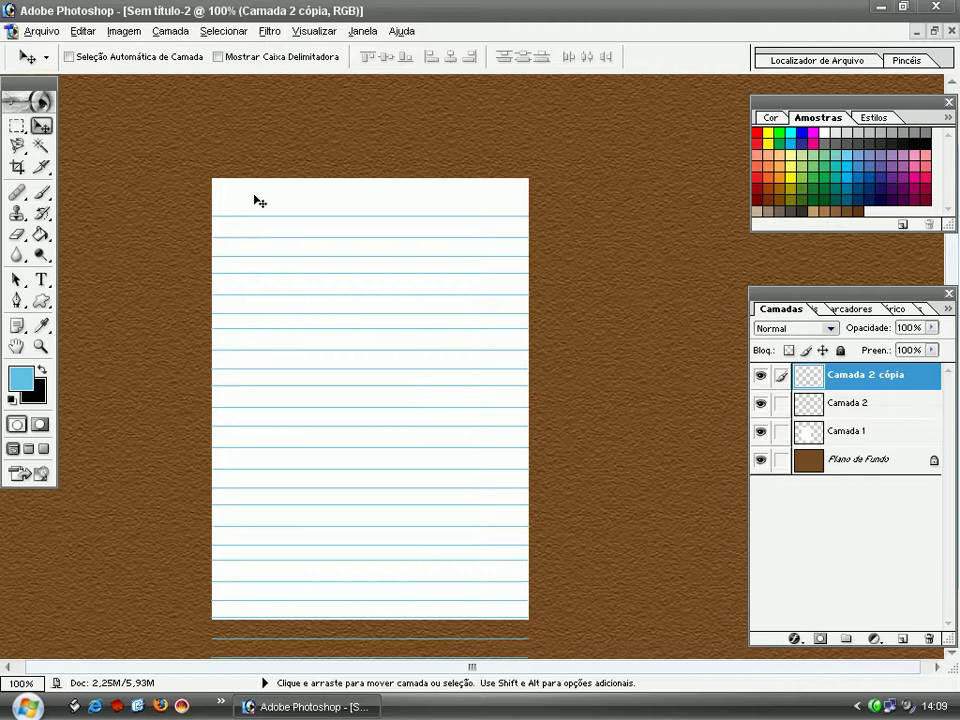
# - Erase the blue lines that extend below the sheet's lower edge with the Eraser at brush size 50
pyautogui.hotkey('ctrl', '-')
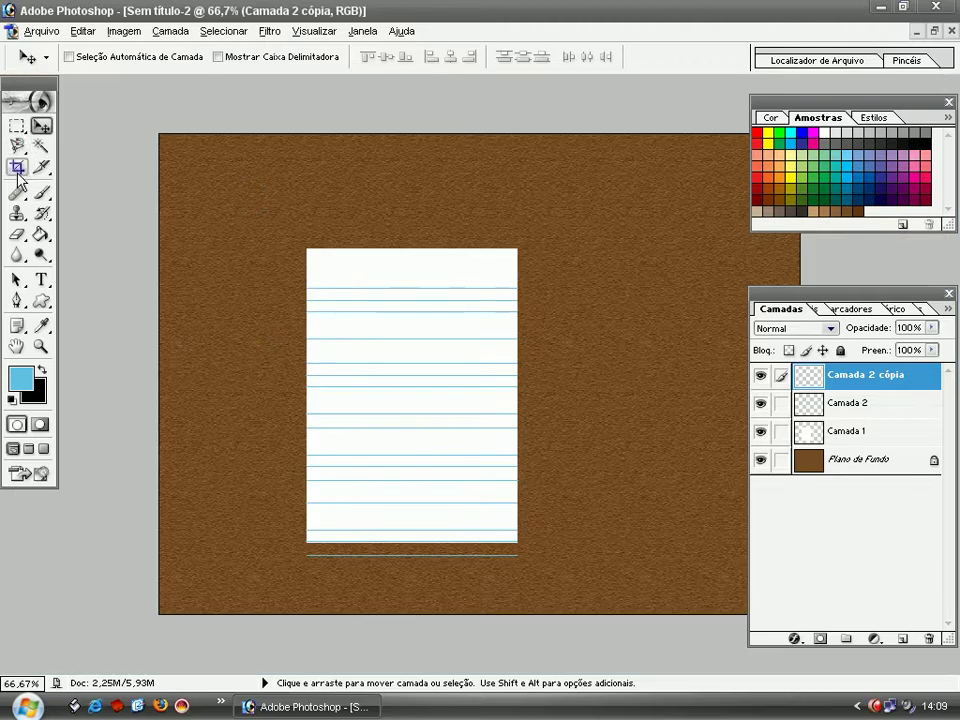
pyautogui.click(17, 234)
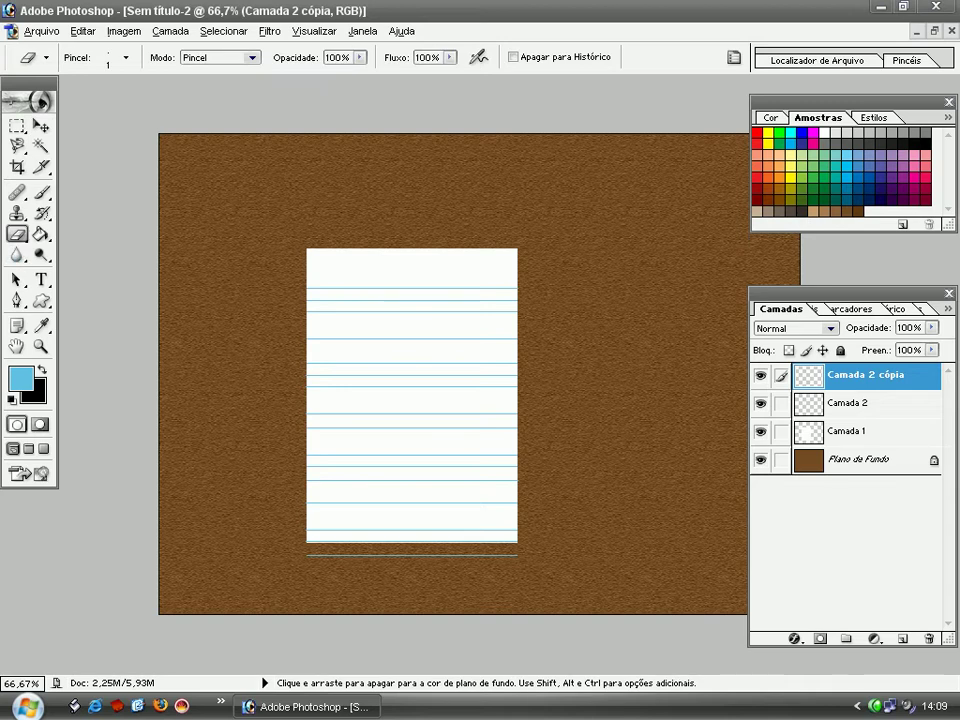
pyautogui.moveTo(340, 312); pyautogui.dragTo(470, 312)
pyautogui.press(']')
pyautogui.press(']')
pyautogui.press(']')
pyautogui.press(']')
pyautogui.press(']')
pyautogui.press(']')
pyautogui.press(']')
pyautogui.press(']')
pyautogui.press(']')
pyautogui.press(']')
pyautogui.press(']')
pyautogui.press(']')
pyautogui.press(']')
pyautogui.press('[')
pyautogui.press('[')
pyautogui.press('[')
pyautogui.press('[')
pyautogui.press('[')
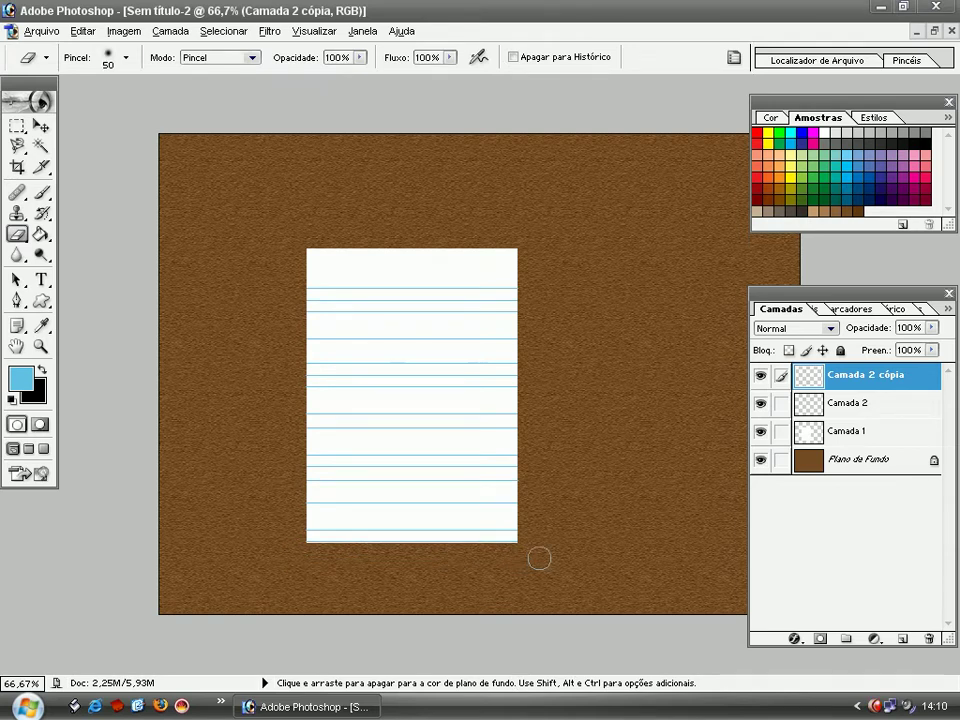
pyautogui.moveTo(538, 559); pyautogui.dragTo(300, 555)
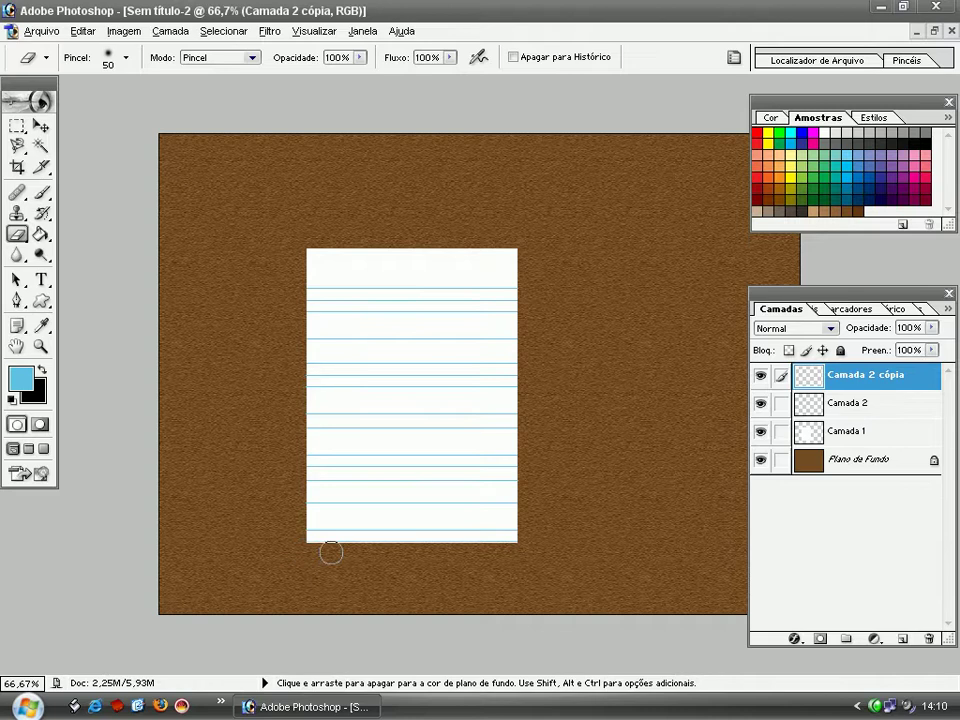
# - Merge the Camada 2 cópia lines down into Camada 2
pyautogui.hotkey('ctrl', 'alt', '0')
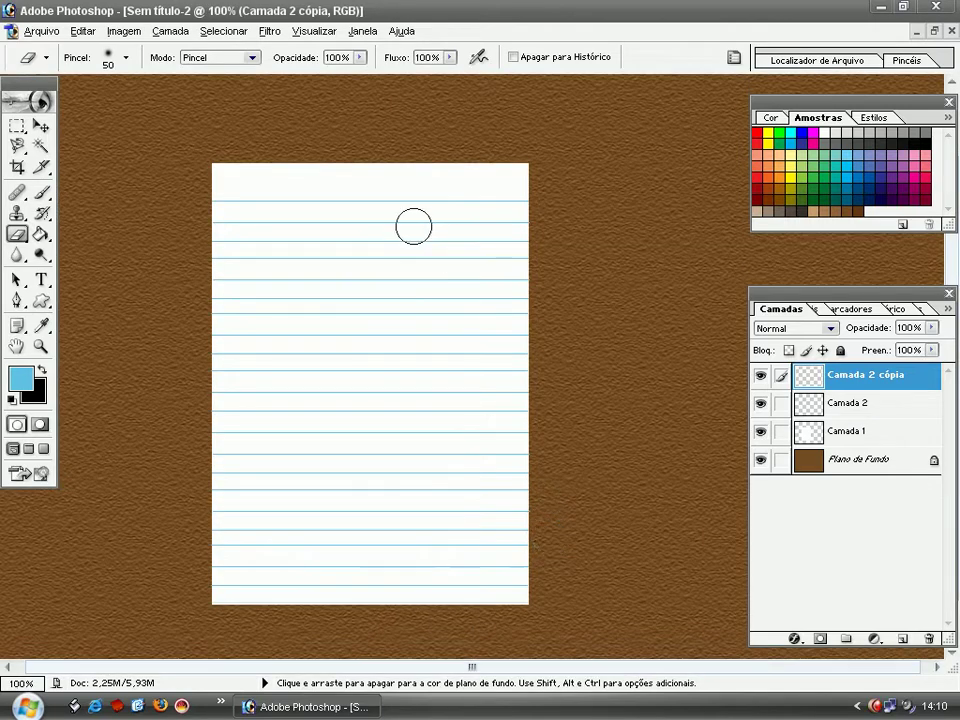
pyautogui.keyDown('ctrl'); pyautogui.click(822, 407); pyautogui.keyUp('ctrl')
pyautogui.hotkey('ctrl', 'd')
pyautogui.hotkey('ctrl', 'e')
# - Rename the ruled-lines layer as margens and the white sheet layer as folha
pyautogui.doubleClick(856, 374)
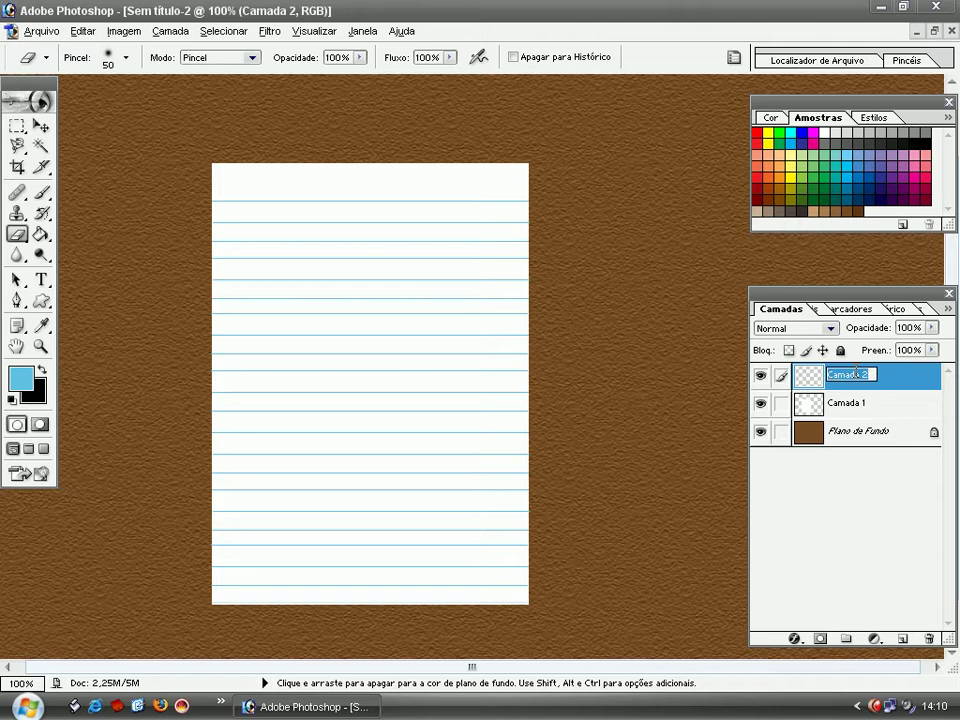
pyautogui.write('margens')
pyautogui.press('Return')
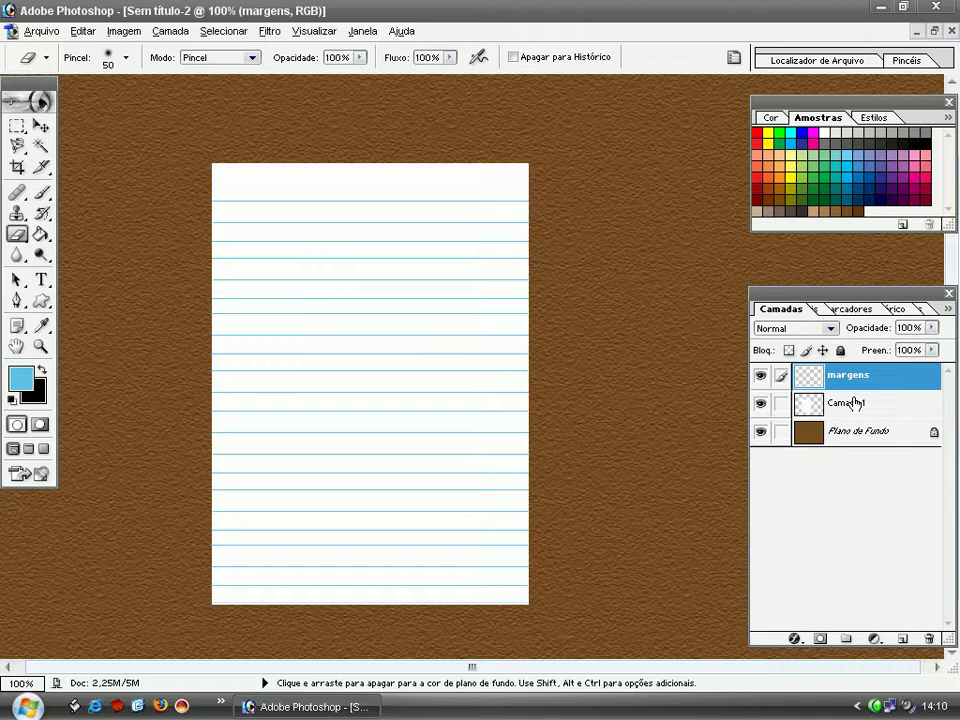
pyautogui.doubleClick(855, 402)
pyautogui.write('folha')
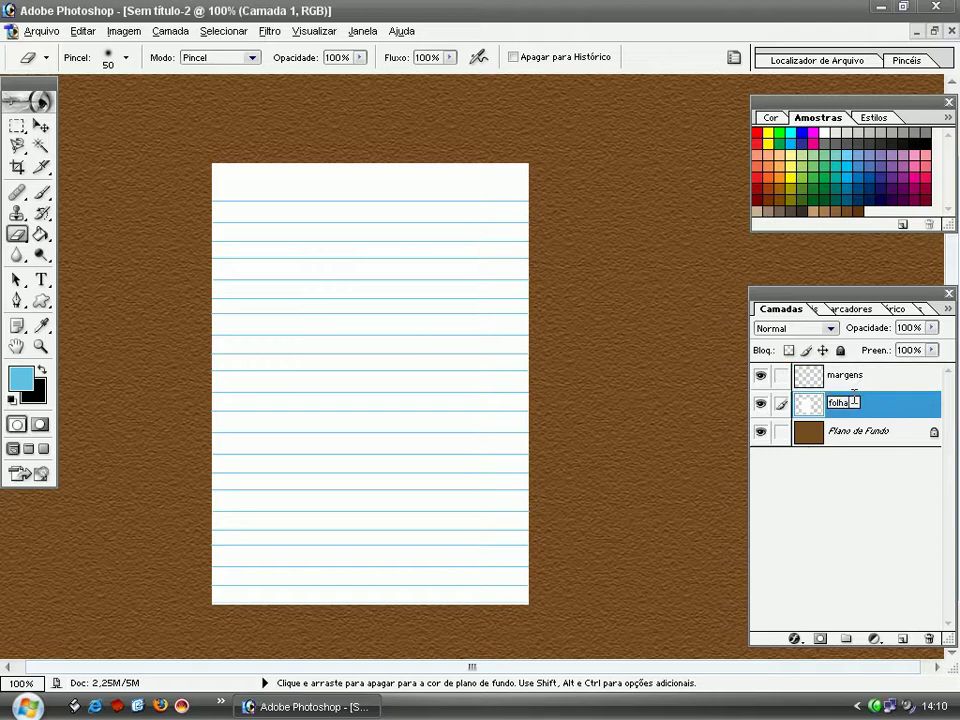
pyautogui.press('Return')
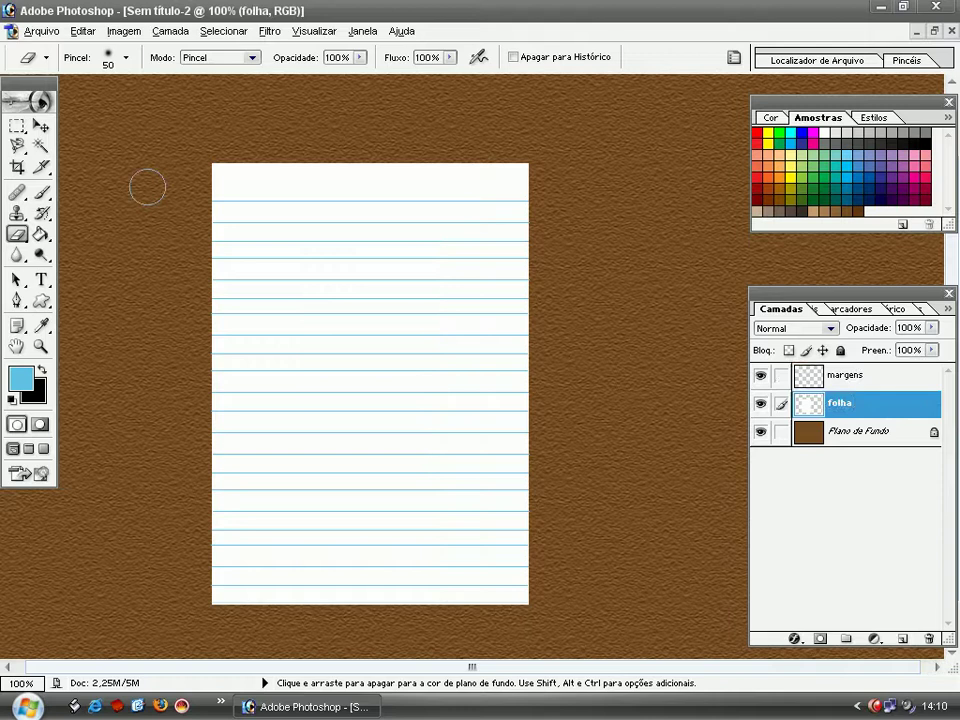
# - Create a new layer above margens and draw a straight vertical Pen path down the full sheet near its left edge
pyautogui.click(16, 300)
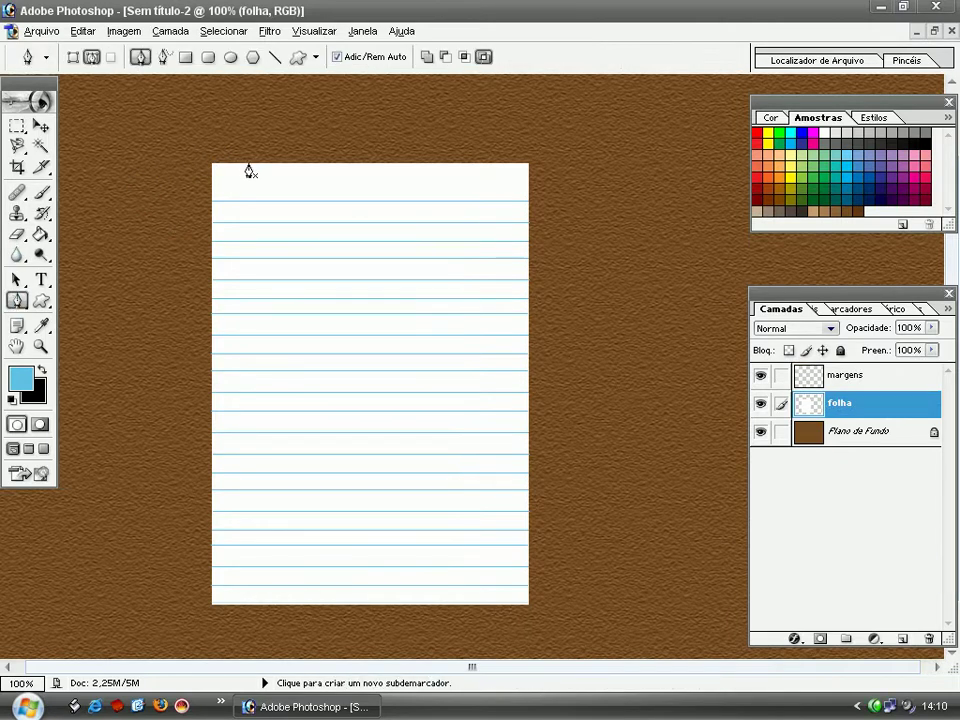
pyautogui.click(880, 378)
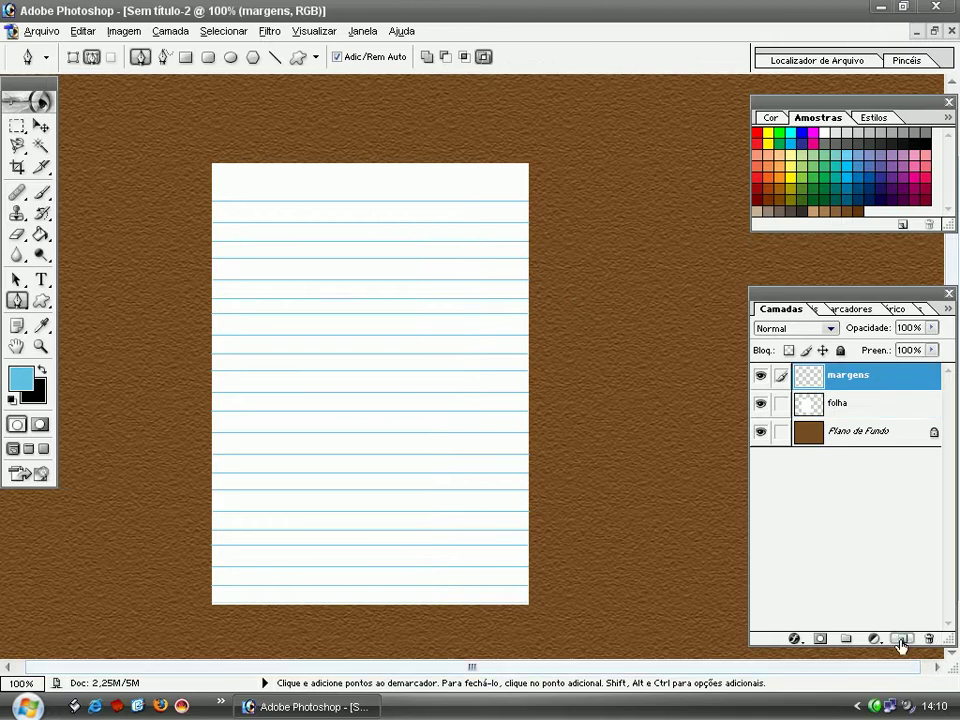
pyautogui.click(901, 639)
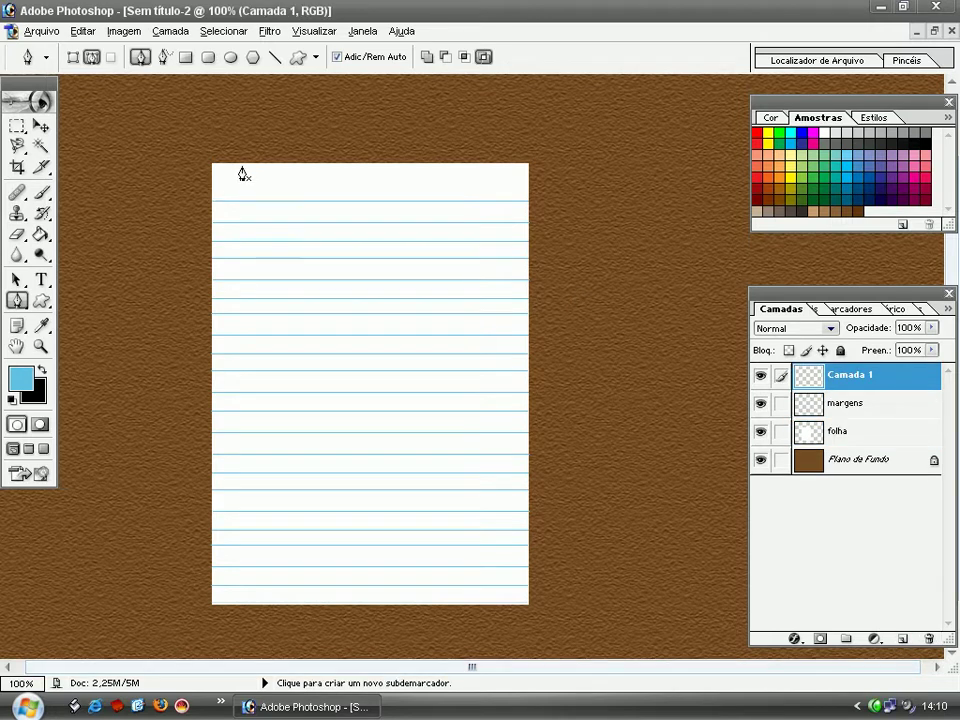
pyautogui.click(246, 164)
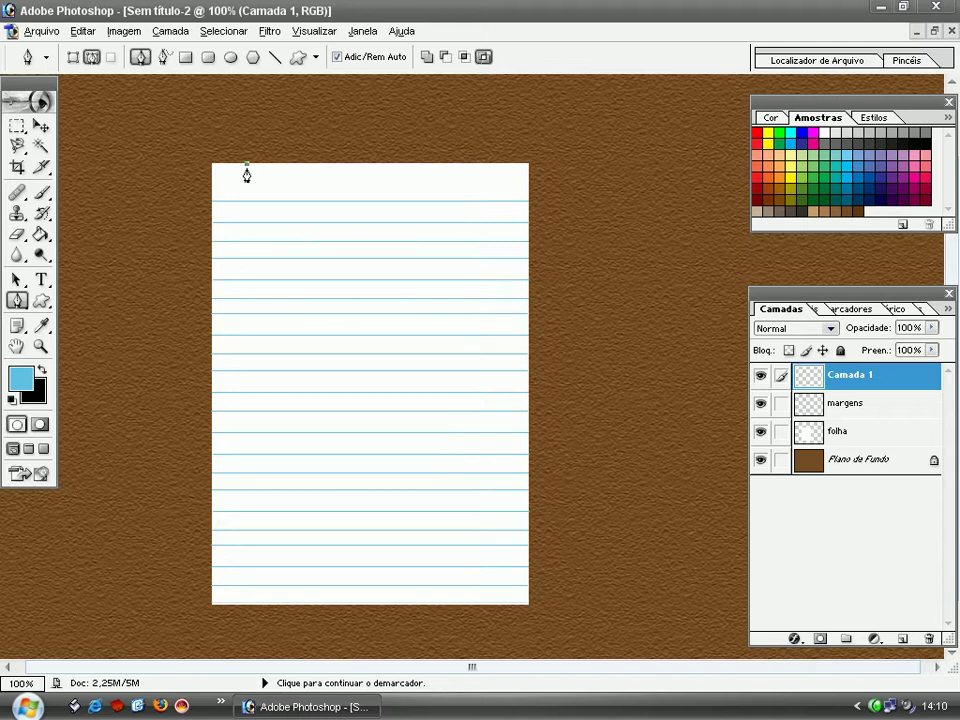
pyautogui.click(241, 604)
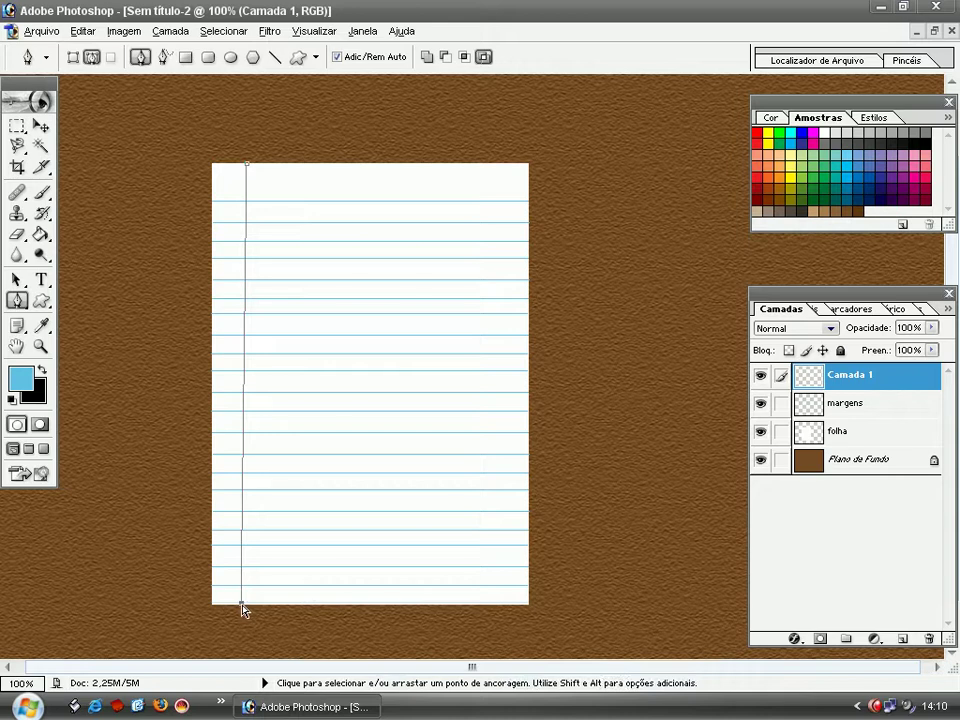
pyautogui.moveTo(241, 604); pyautogui.dragTo(247, 604)
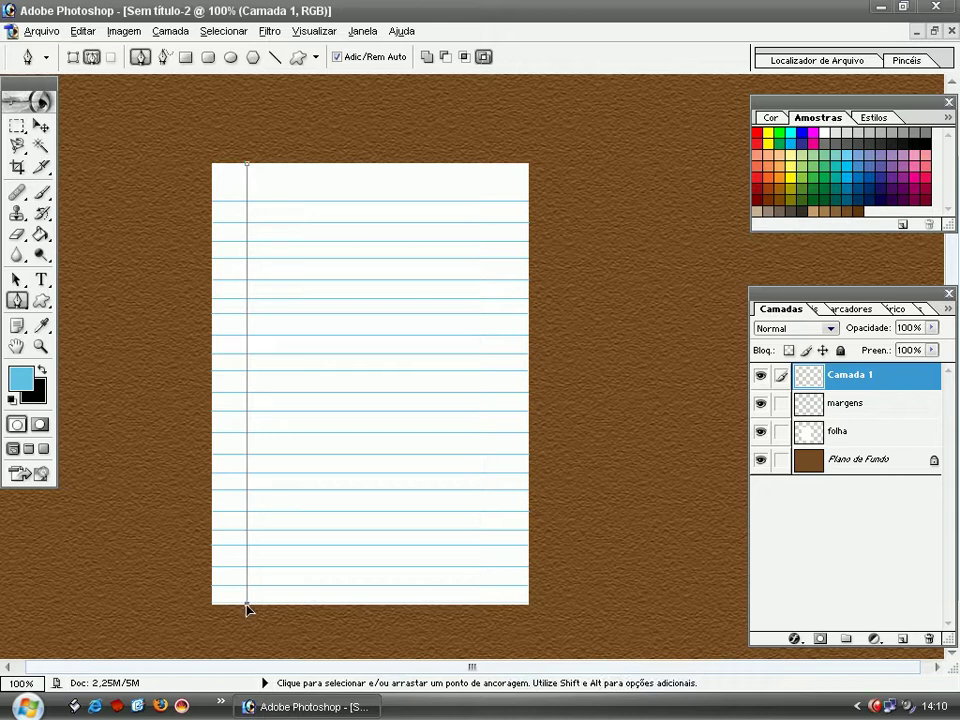
# - Set the foreground colour to a soft medium red for the margin line and return to the Pen tool
pyautogui.click(760, 185)
pyautogui.click(21, 375)
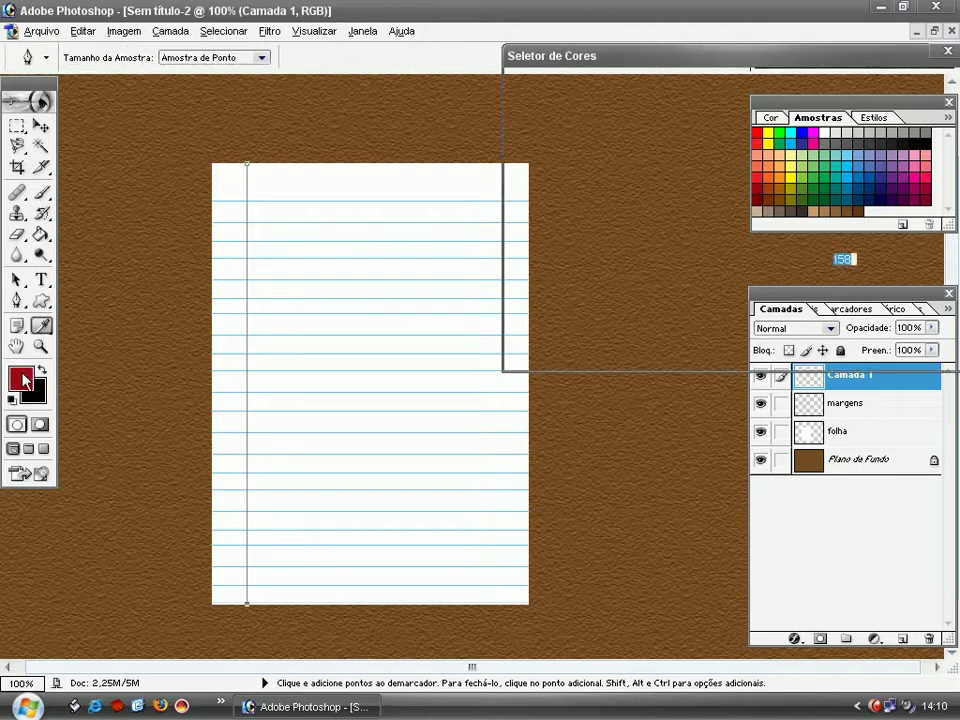
pyautogui.click(648, 136)
pyautogui.moveTo(648, 136)
pyautogui.mouseDown()
pyautogui.moveTo(658, 133)
pyautogui.moveTo(664, 146)
pyautogui.mouseUp()
pyautogui.click(925, 86)
pyautogui.press('p')
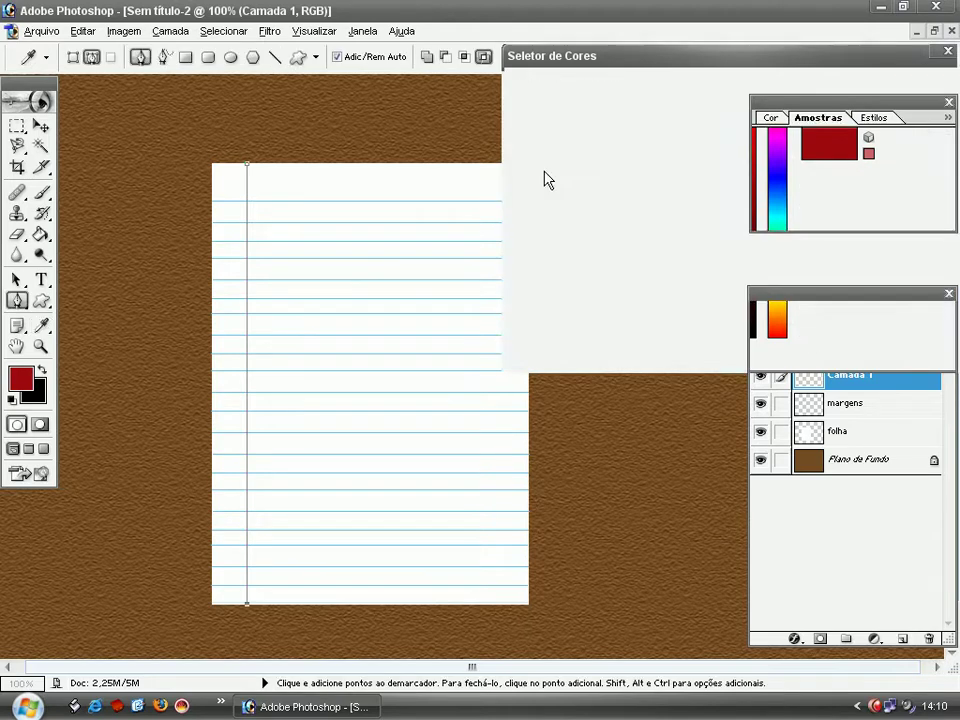
# - Stroke the vertical path with Lápis, leaving Simular Pressão off, and dismiss the path
pyautogui.rightClick(248, 325)
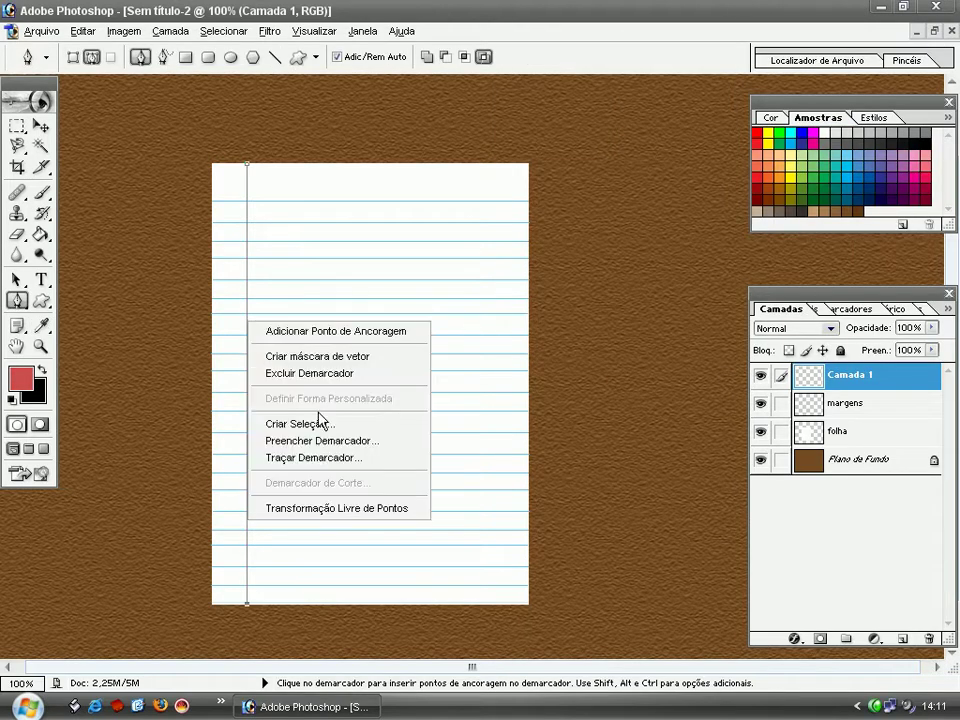
pyautogui.click(316, 458)
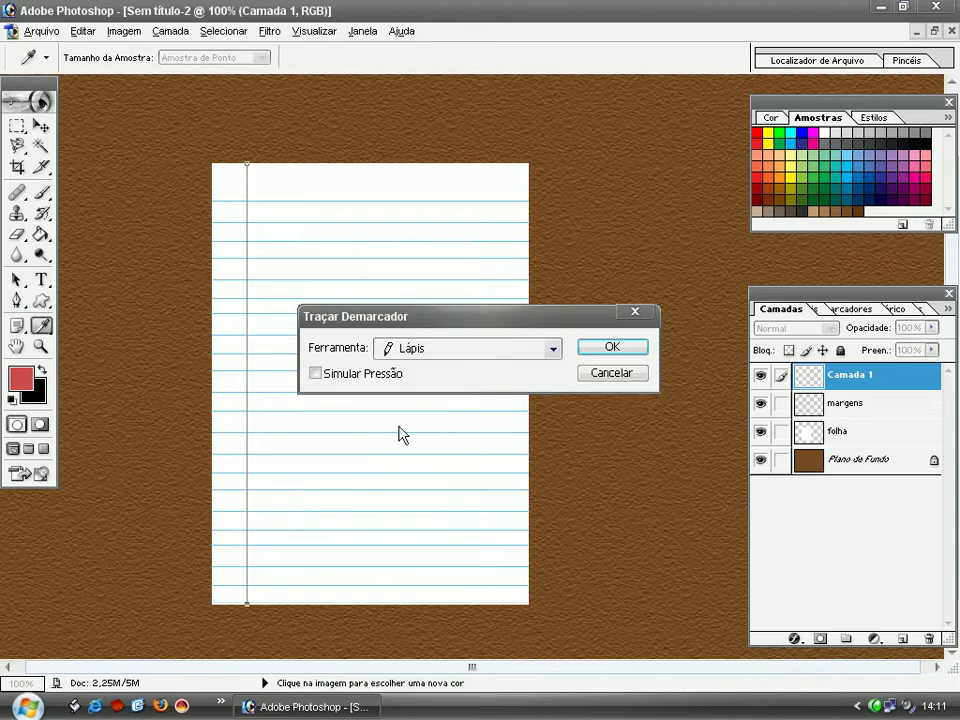
pyautogui.click(603, 347)
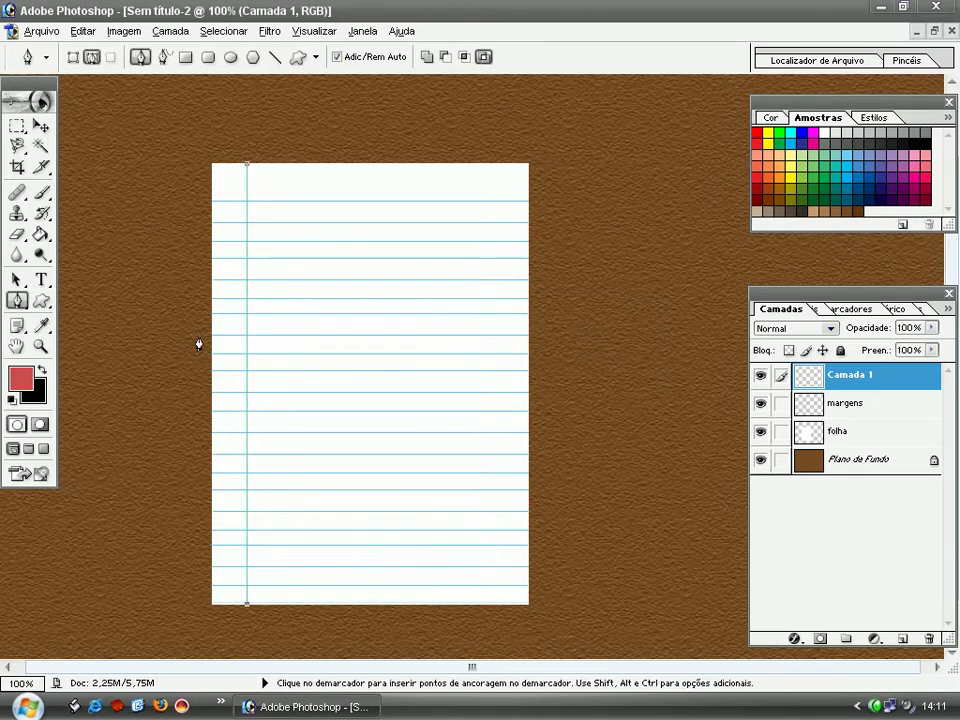
pyautogui.press('Return')
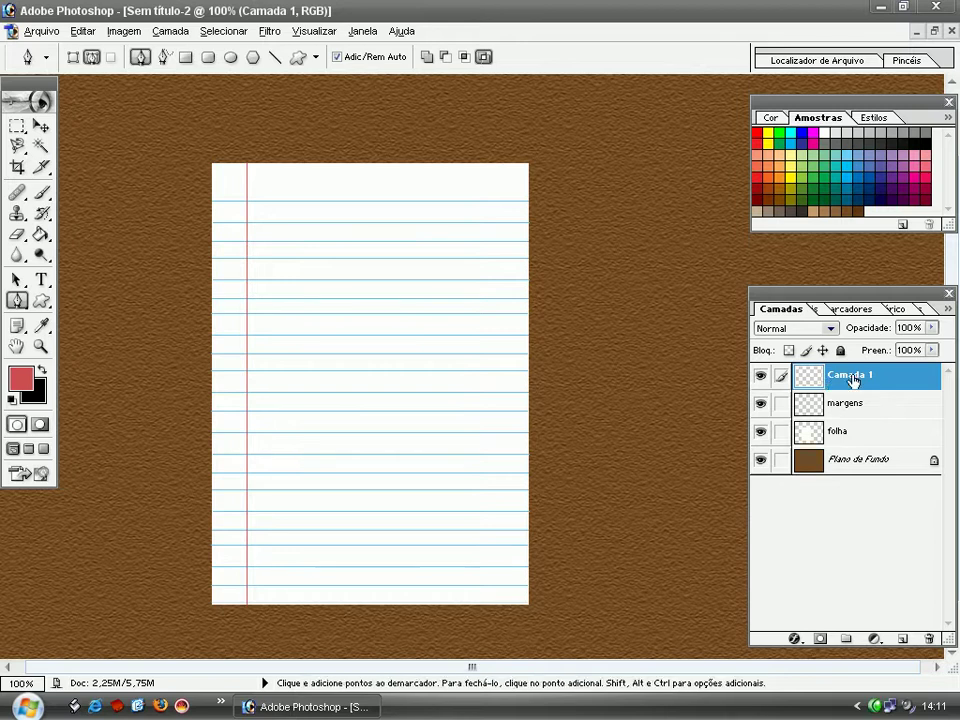
# - Merge the red line layer Camada 1 into margens, and merge margens down into folha
pyautogui.hotkey('ctrl', 'e')
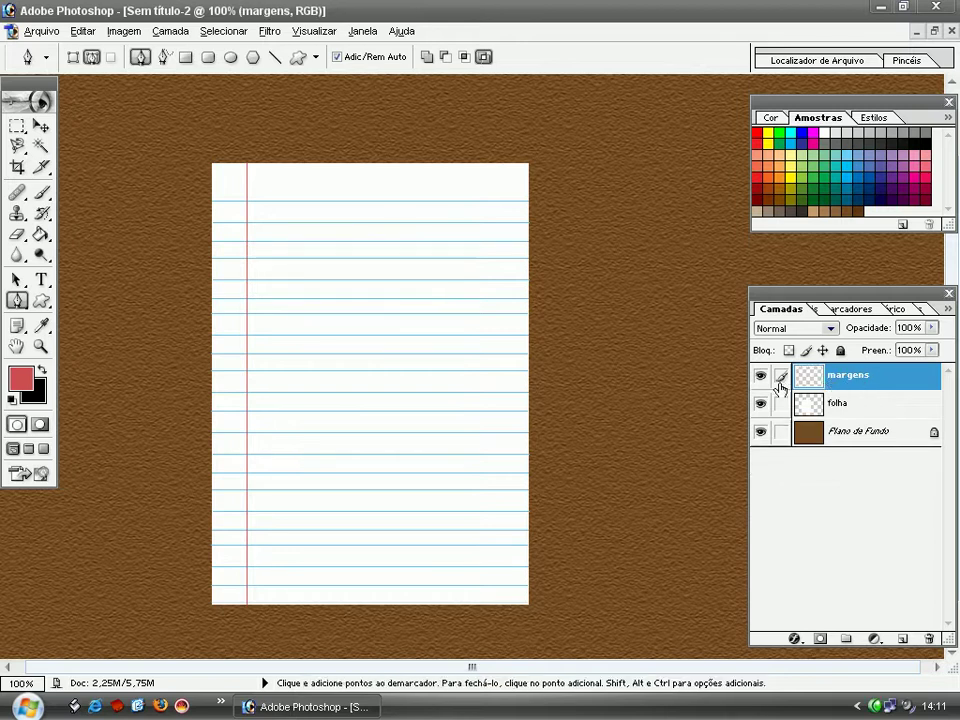
pyautogui.click(761, 403)
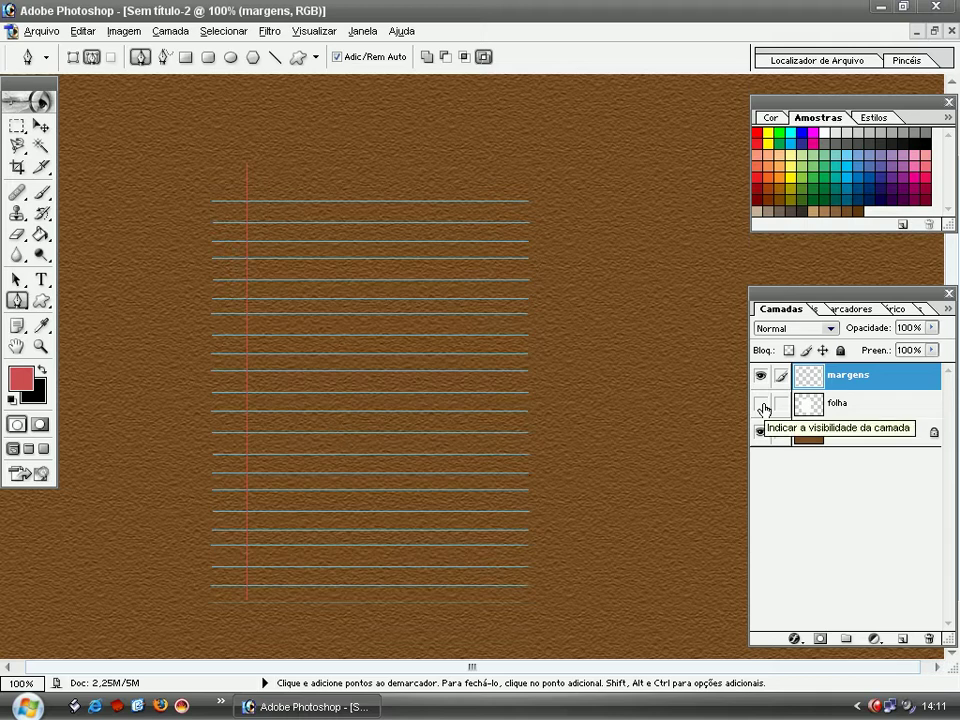
pyautogui.click(761, 403)
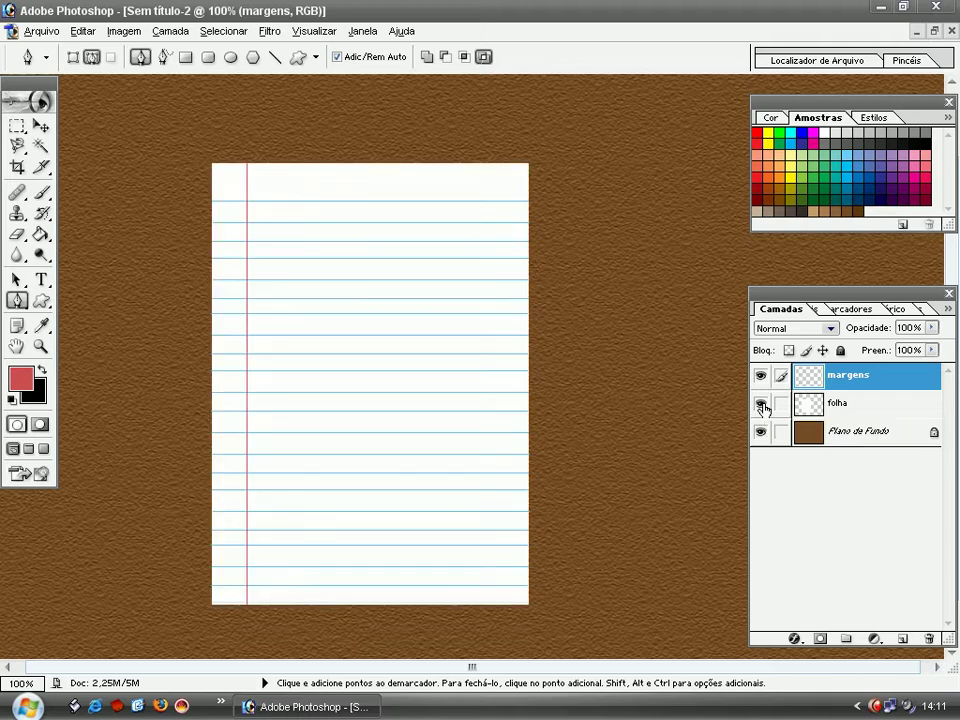
pyautogui.hotkey('ctrl', 'e')
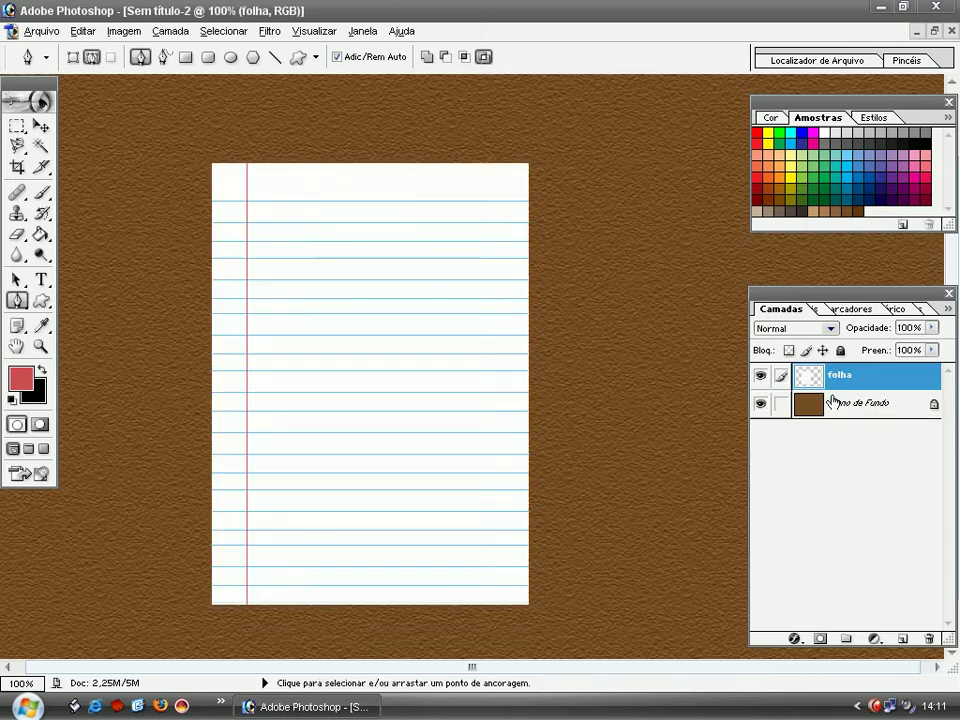
# - Move the folha sheet about 22 px left and 22 px up on the brown background
pyautogui.press('ctrl')
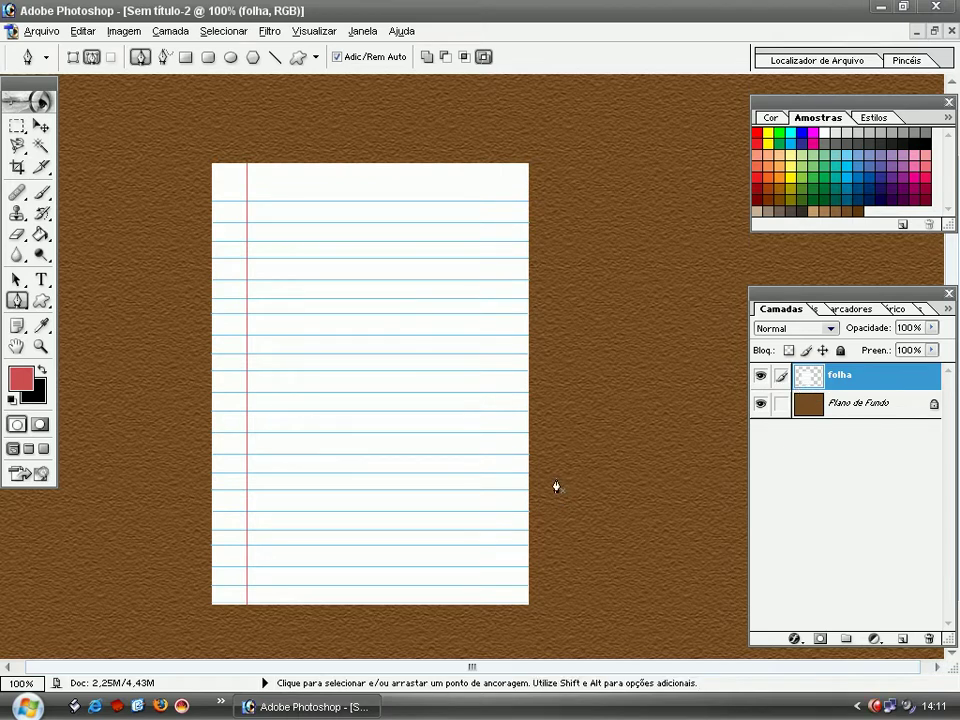
pyautogui.click(17, 126)
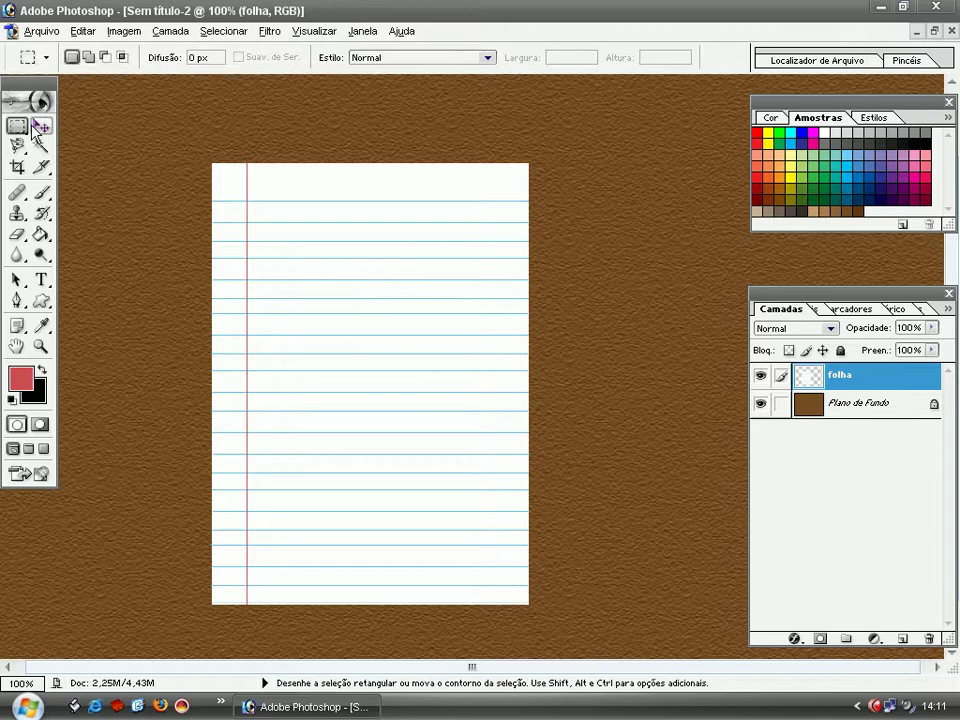
pyautogui.click(40, 127)
pyautogui.moveTo(390, 289); pyautogui.dragTo(368, 268)
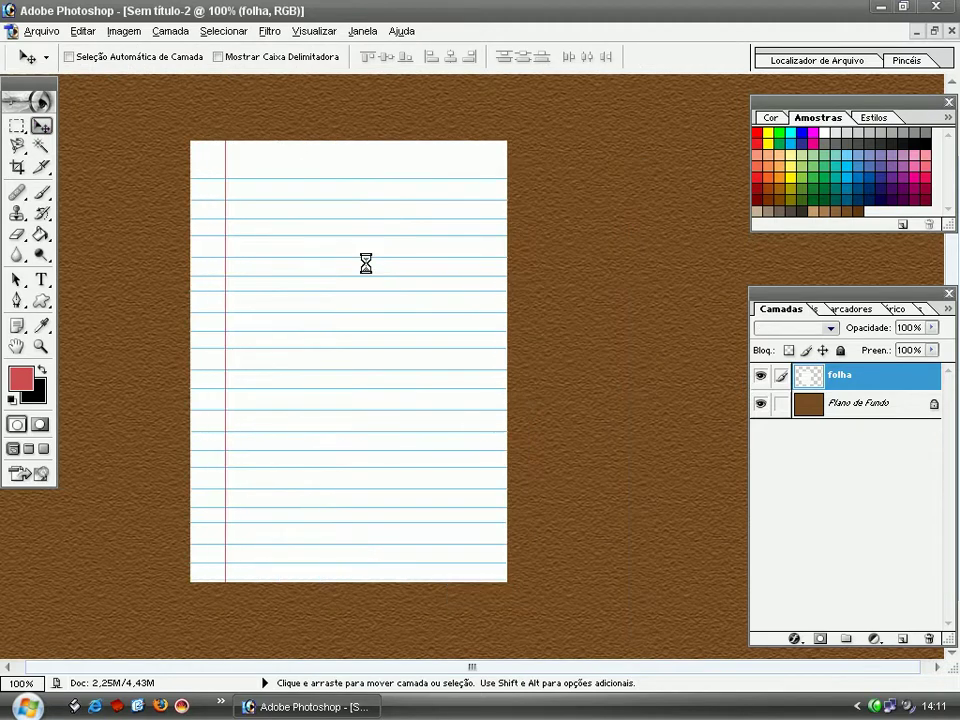
# - Try rotating the folha sheet about 9 degrees counterclockwise with Free Transform, and undo the rotation
pyautogui.hotkey('ctrl', '-')
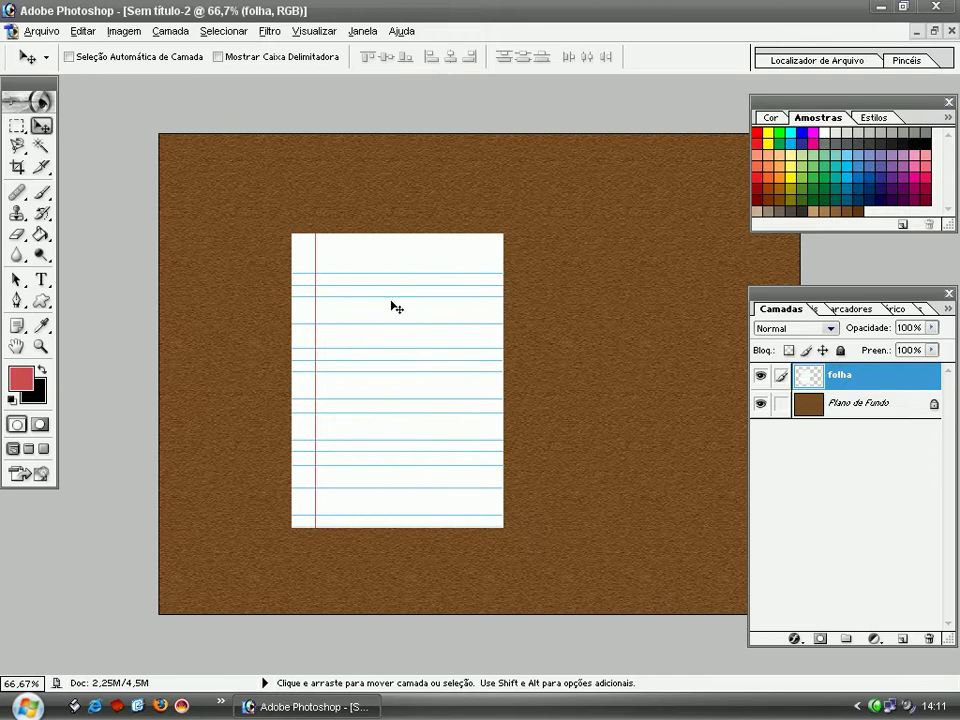
pyautogui.hotkey('ctrl', '+')
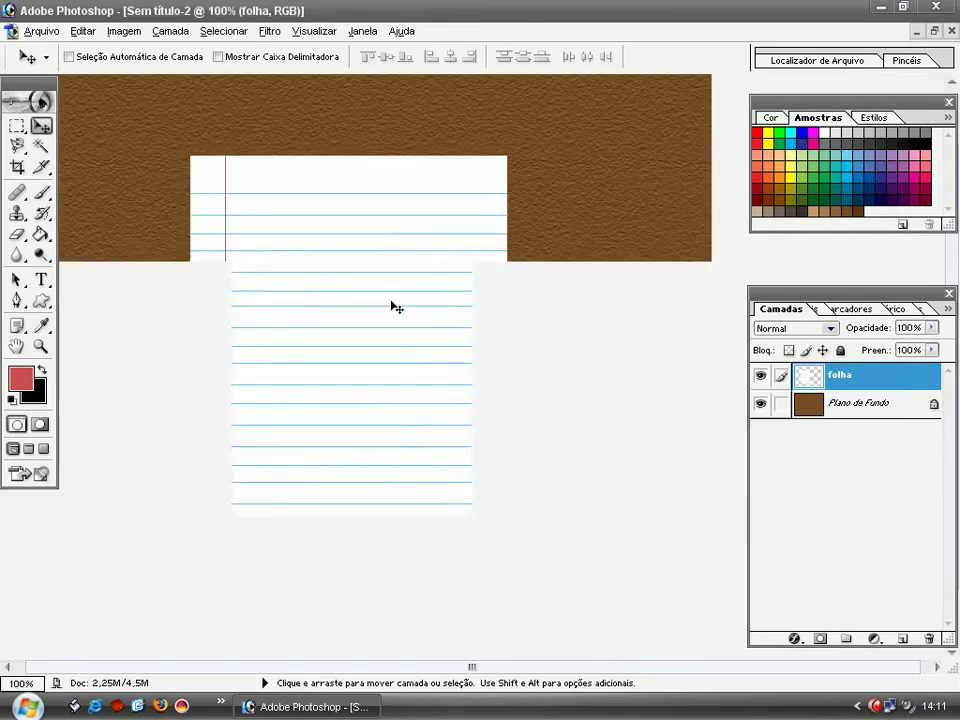
pyautogui.hotkey('ctrl', '-')
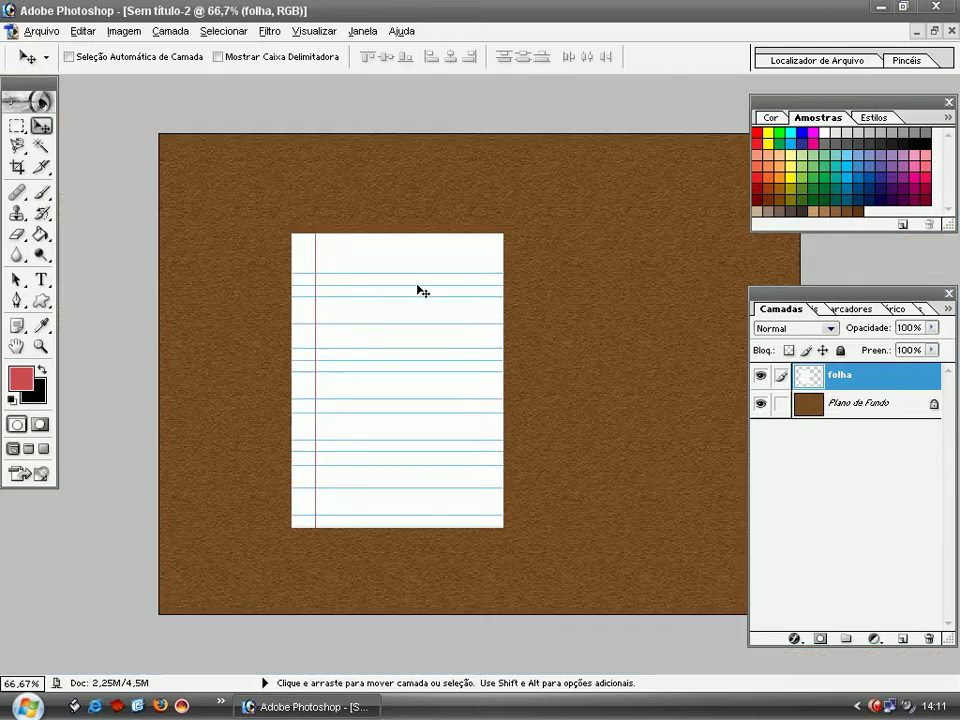
pyautogui.hotkey('ctrl', 't')
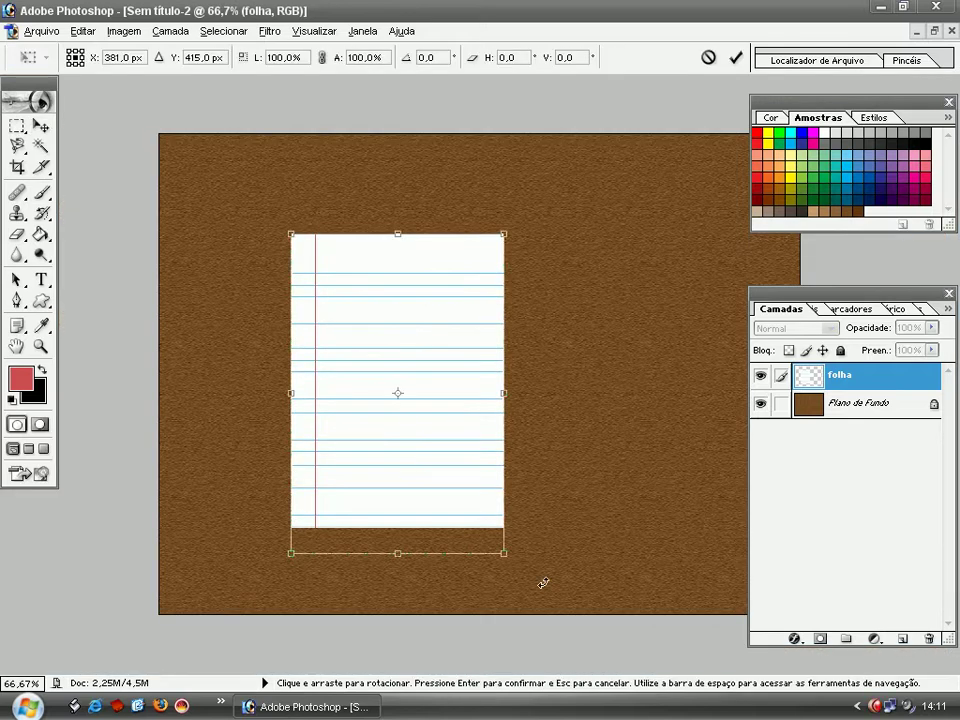
pyautogui.moveTo(543, 582); pyautogui.dragTo(581, 568)
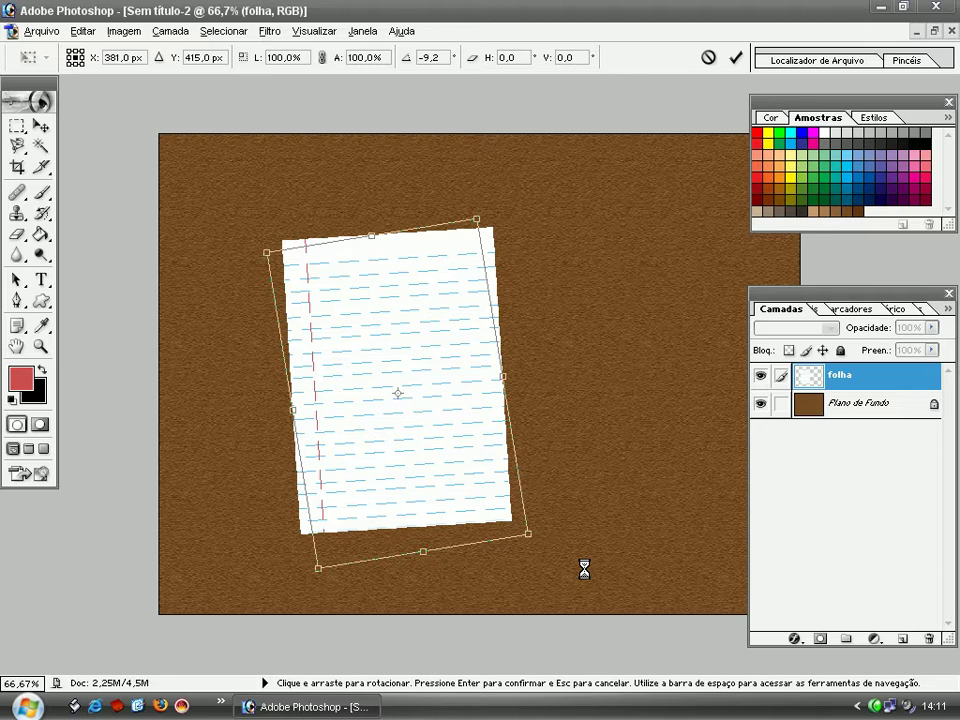
pyautogui.press('Return')
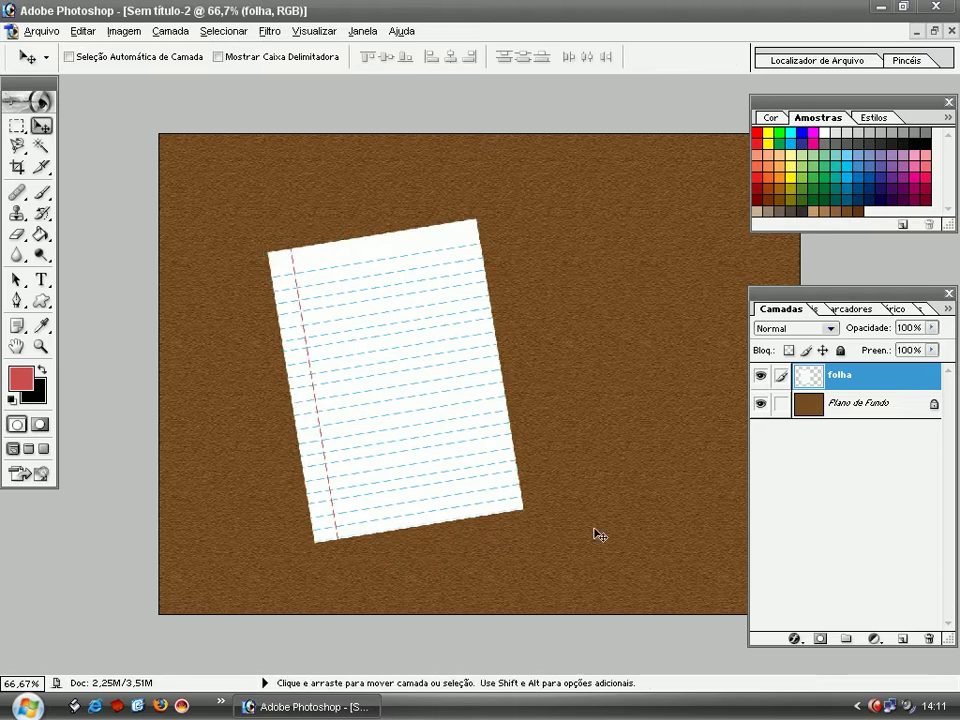
pyautogui.hotkey('ctrl', 'z')
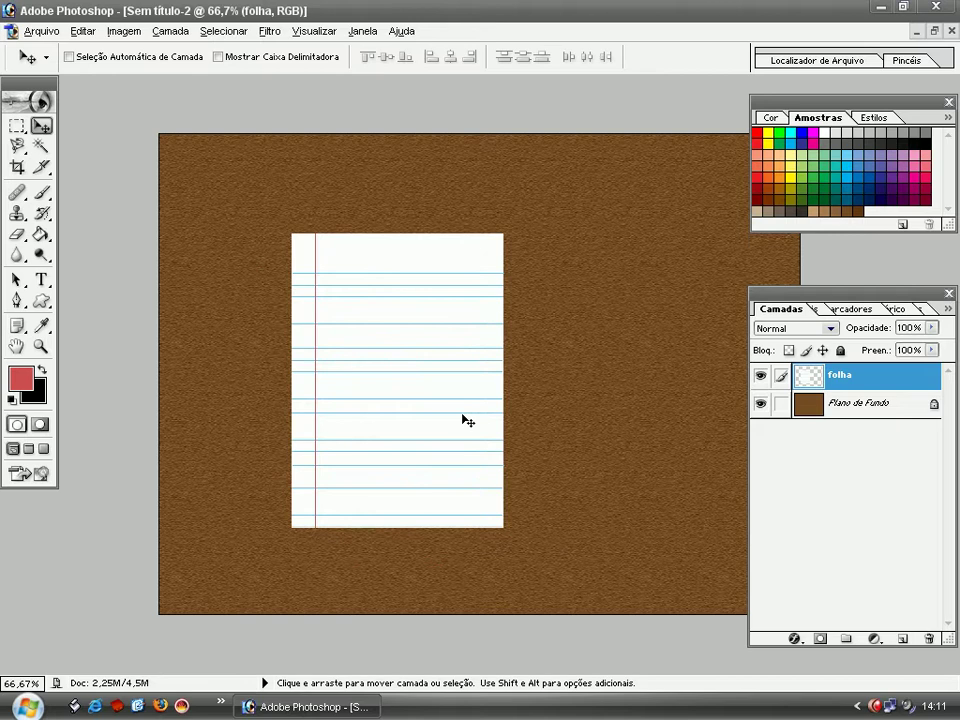
# - Add the text "Vídeo Aulas Photoshop Brasil" in red above the sheet's first ruled line, just inside the margin line
pyautogui.hotkey('ctrl', 'alt', '0')
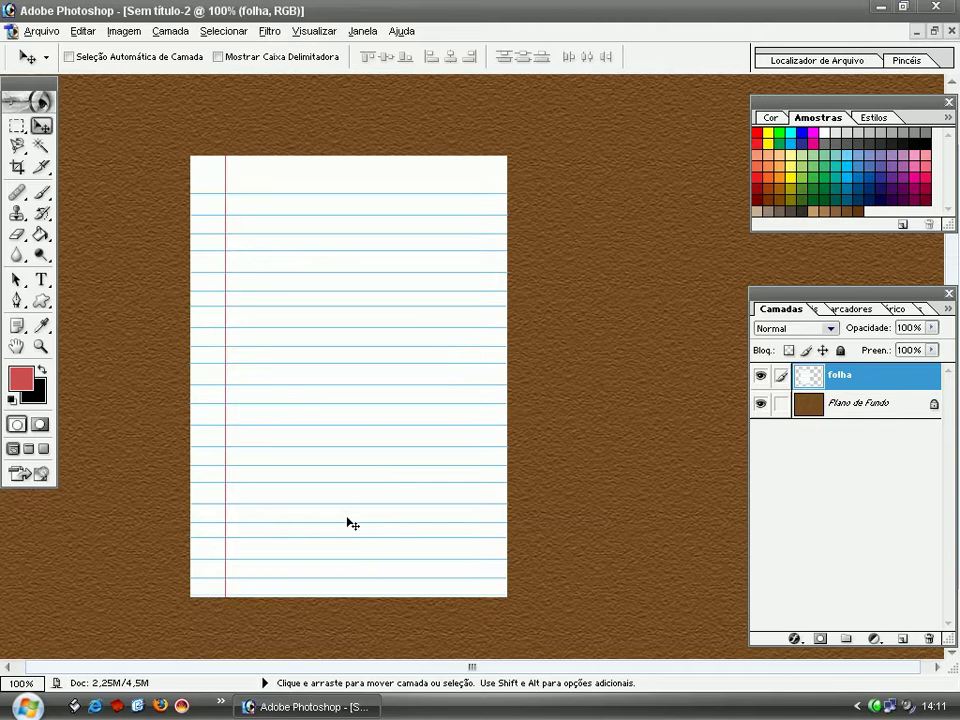
pyautogui.press('t')
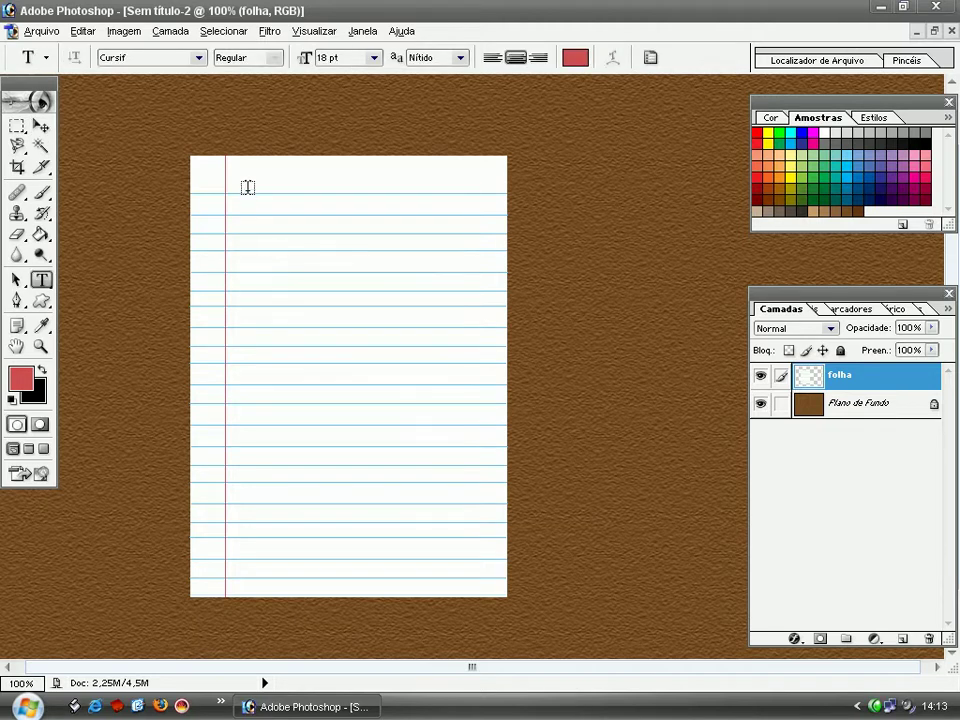
pyautogui.click(247, 204)
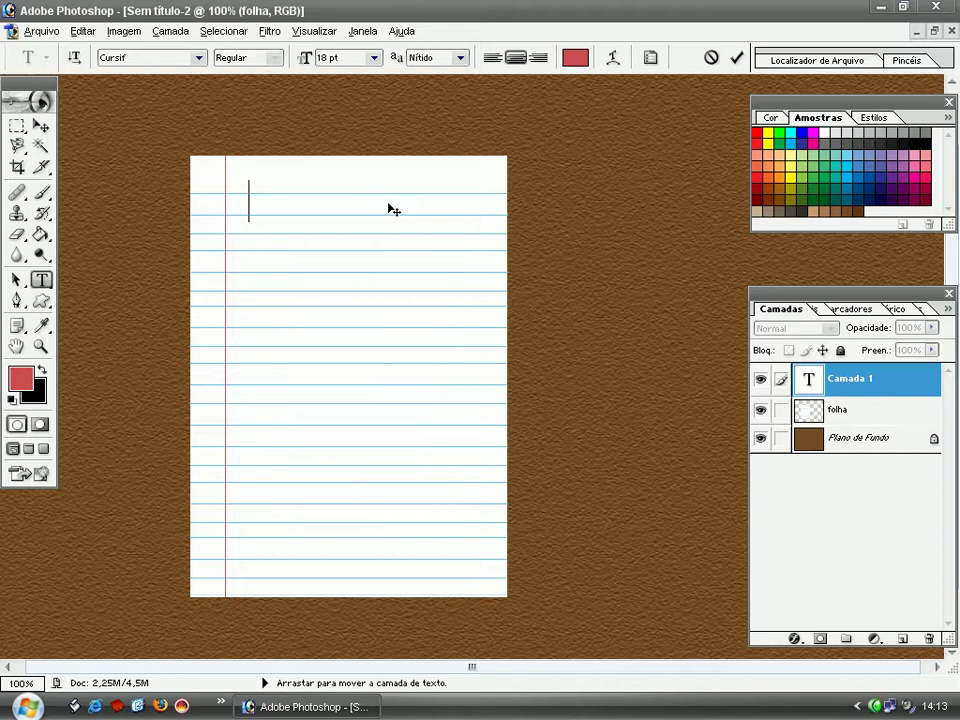
pyautogui.write('Vídeo a')
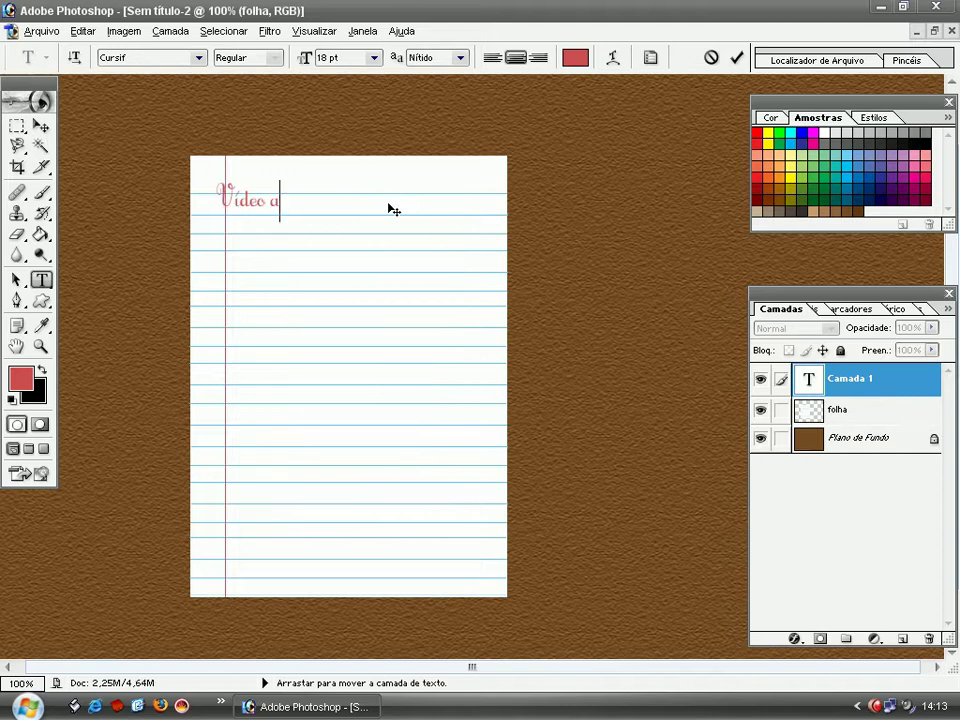
pyautogui.press('BackSpace')
pyautogui.write('Aulas')
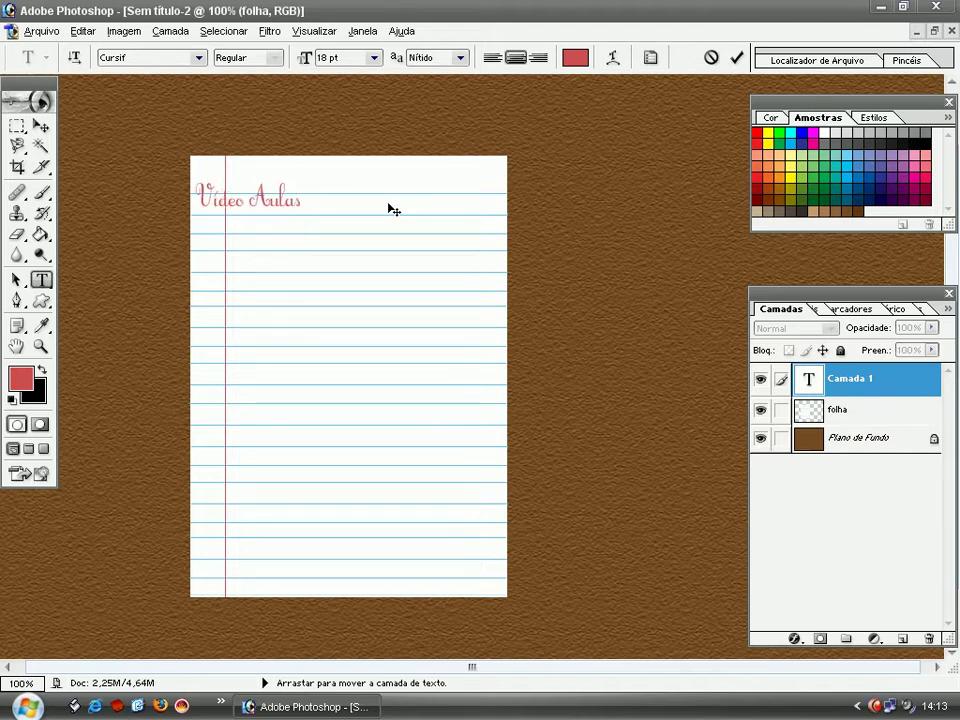
pyautogui.write(' Photoshop')
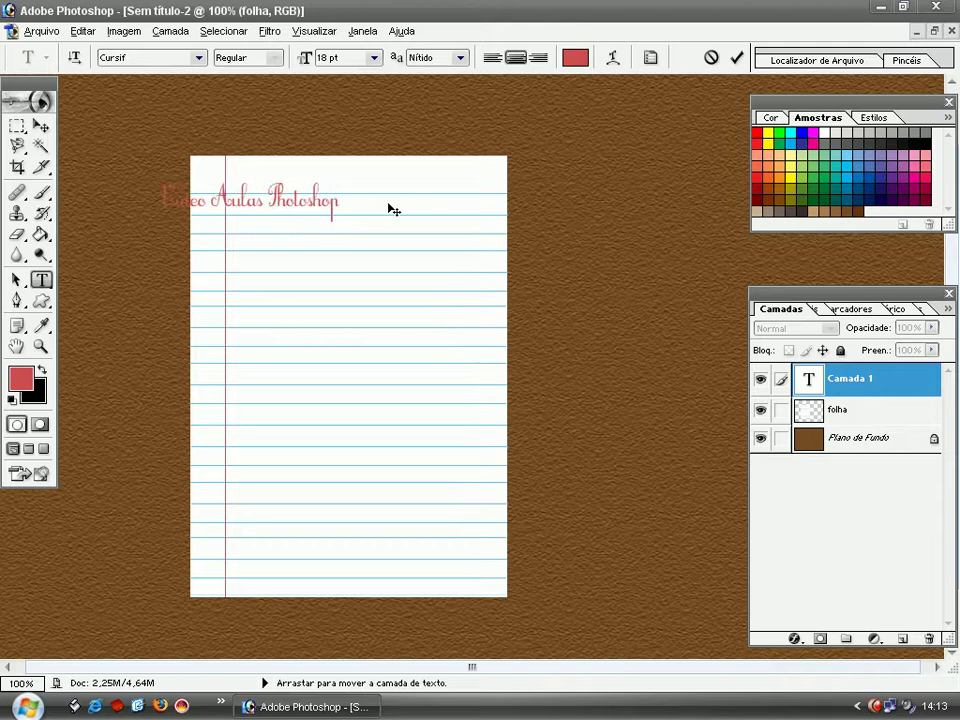
pyautogui.write(' Brasil')
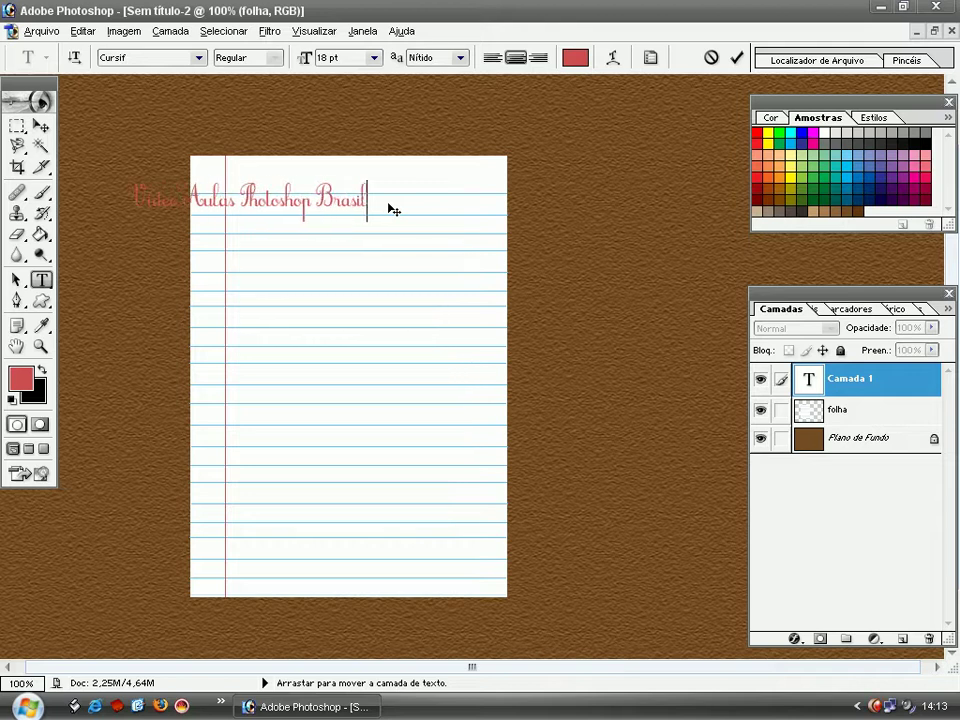
pyautogui.moveTo(296, 274); pyautogui.dragTo(403, 260)
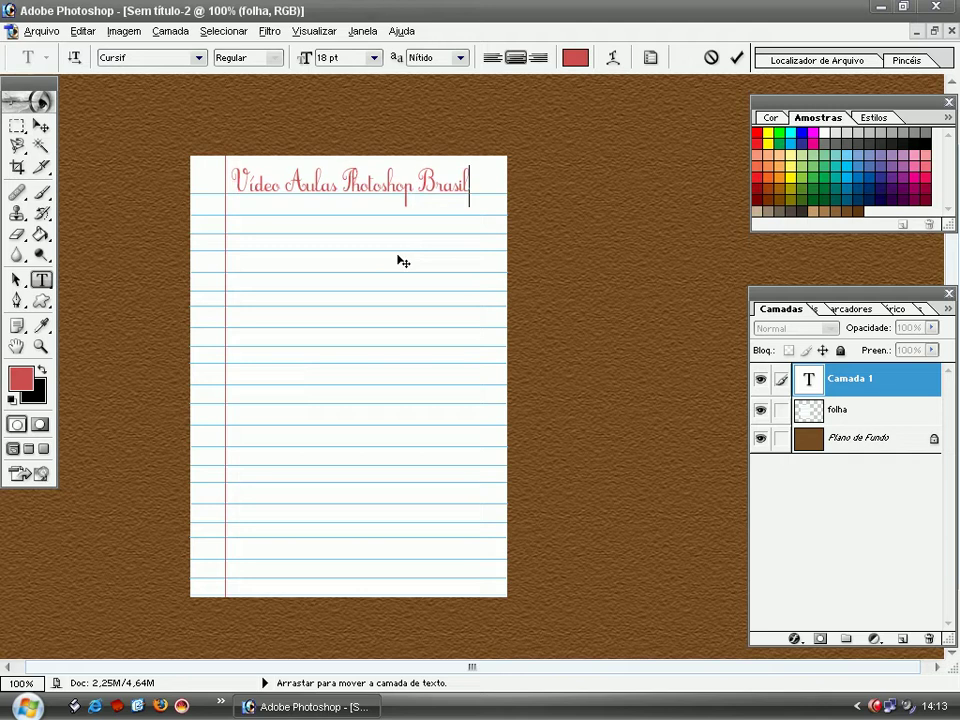
pyautogui.click(857, 384)
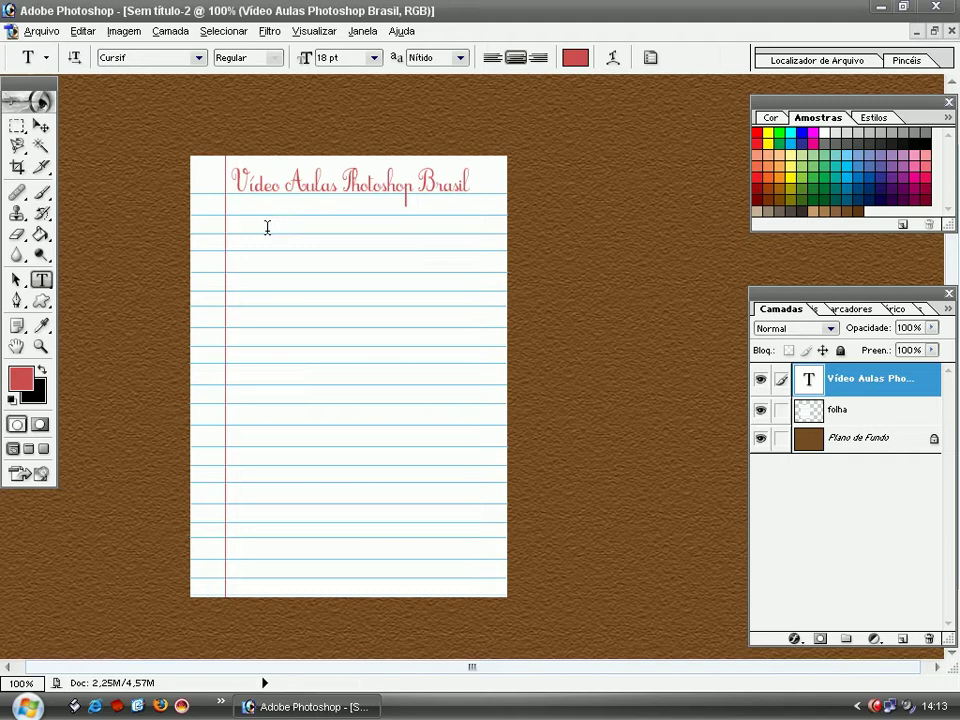
# - Add a second text layer reading "Compartilhando o conhecimento" and place it below the title, beside the red margin line
pyautogui.click(267, 228)
pyautogui.write('C')
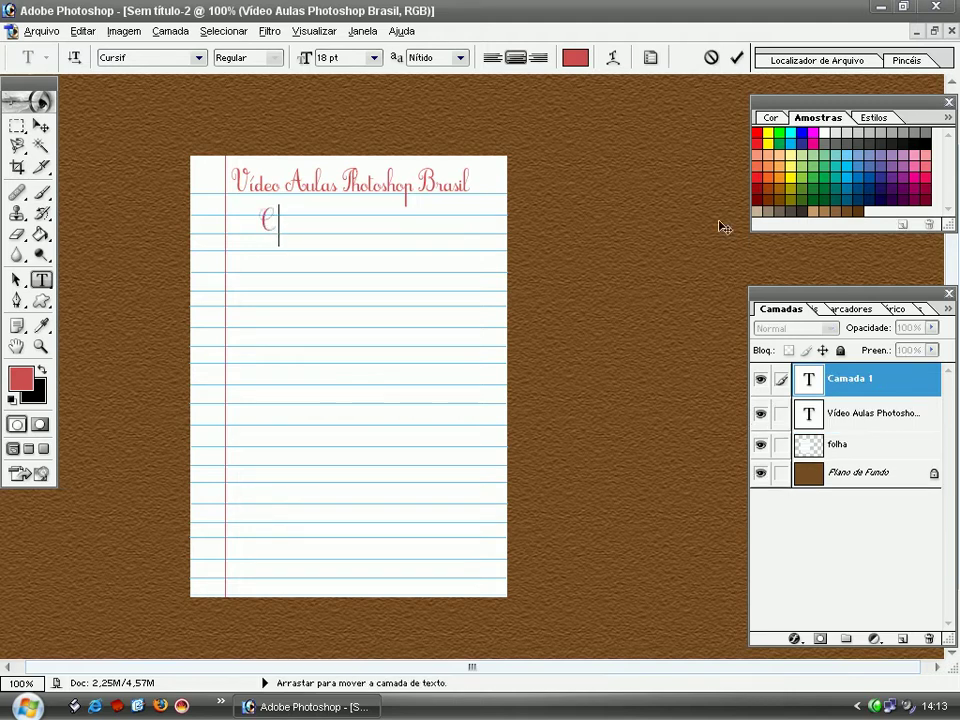
pyautogui.write('ompartilhando o ')
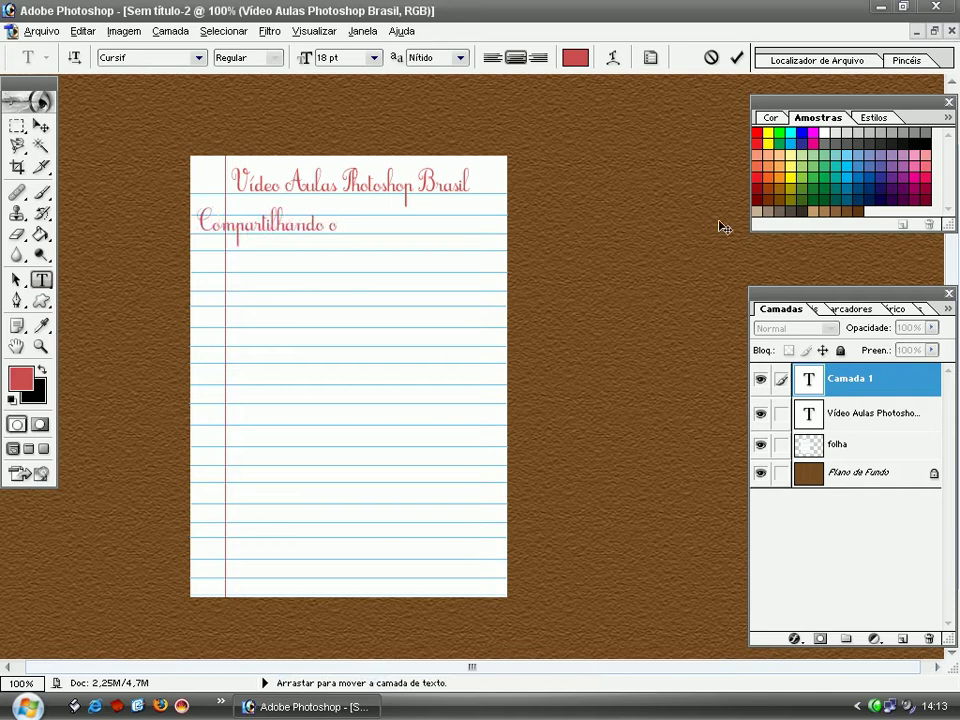
pyautogui.write('CON')
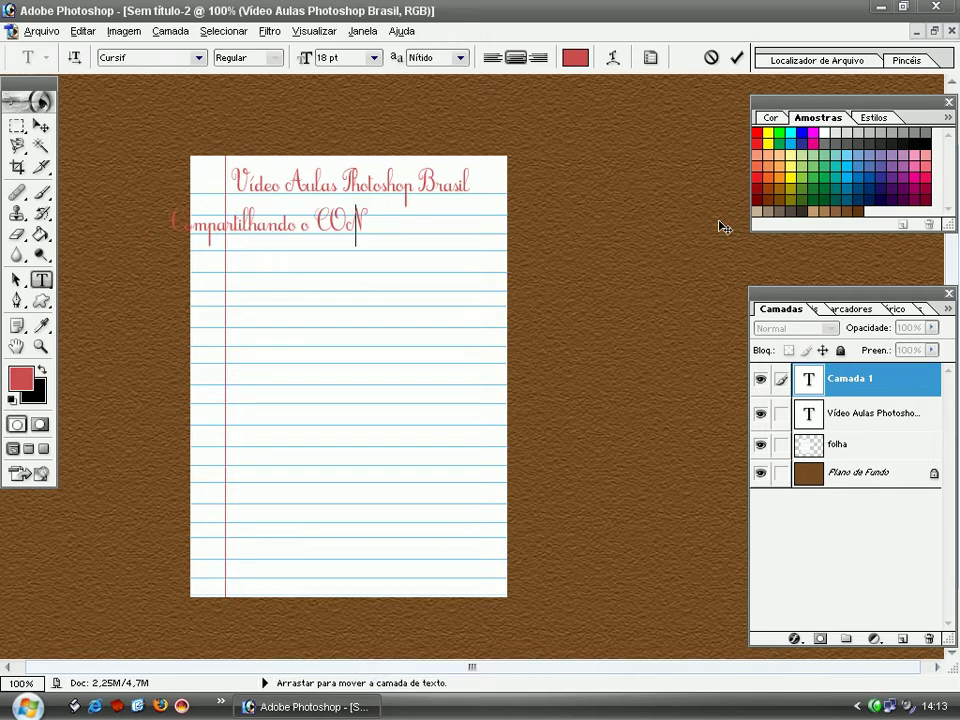
pyautogui.press('BackSpace')
pyautogui.press('BackSpace')
pyautogui.press('BackSpace')
pyautogui.write('con')
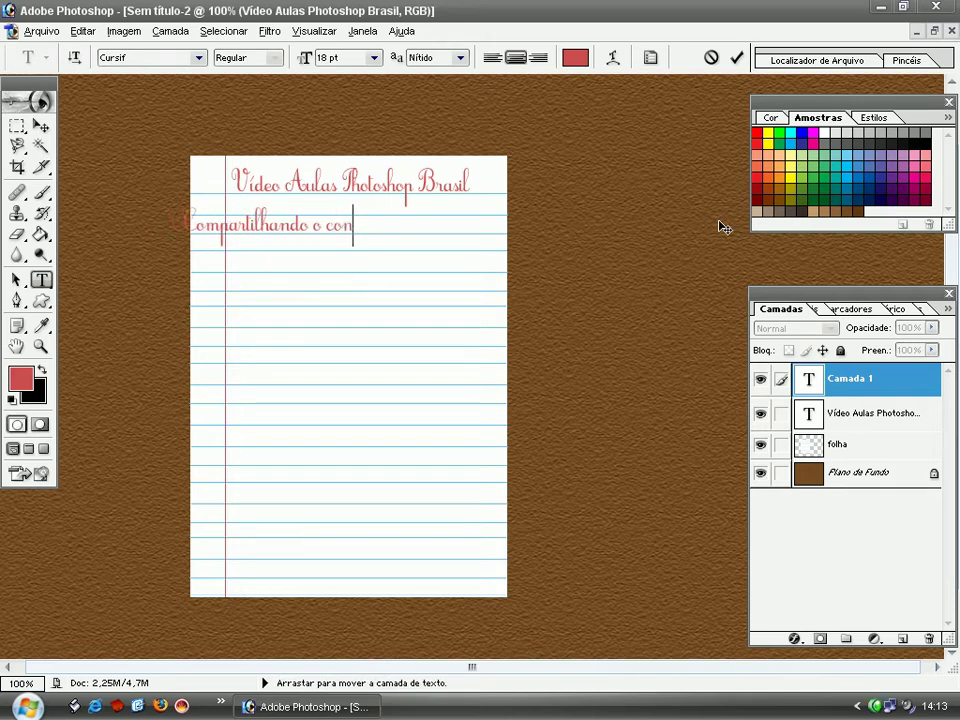
pyautogui.write('hec imento')
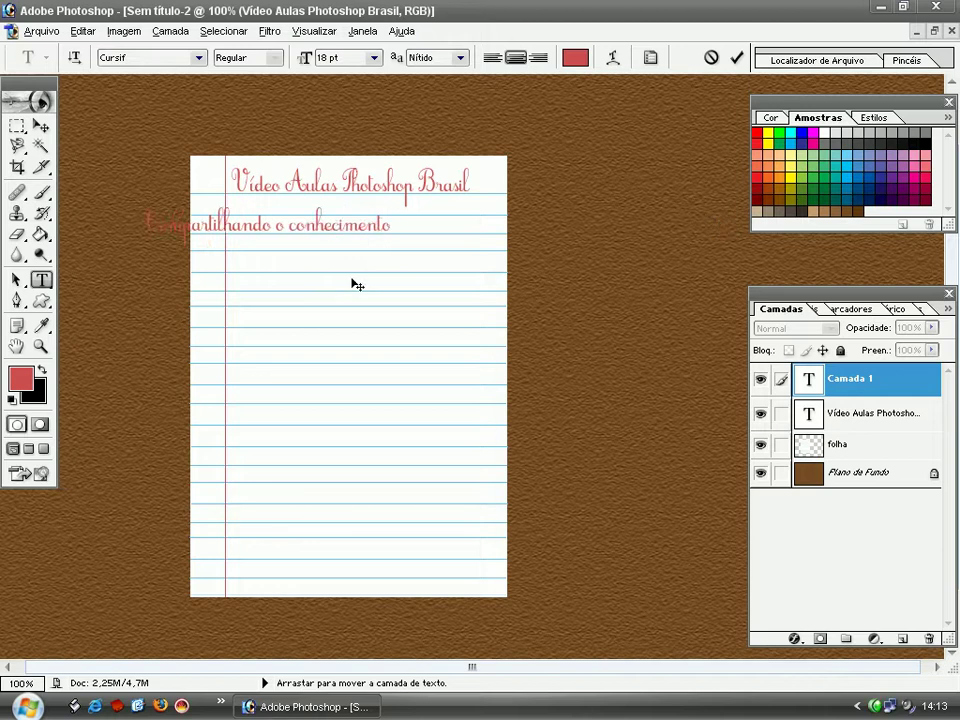
pyautogui.moveTo(291, 300); pyautogui.dragTo(364, 300)
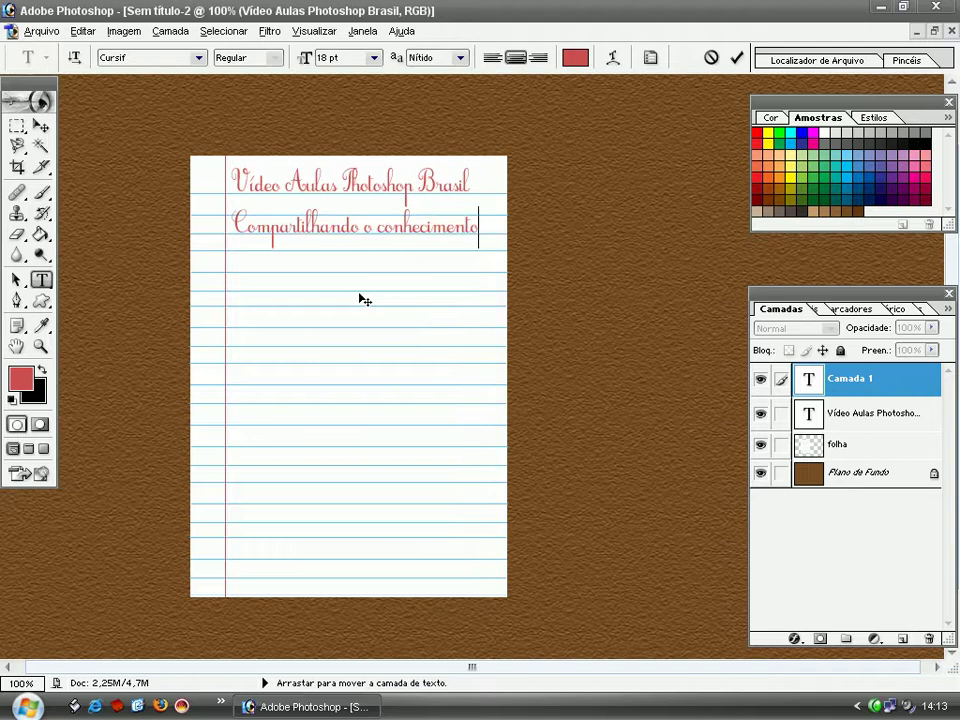
# - Recolor the entire "Compartilhando o conhecimento" text black
pyautogui.click(847, 379)
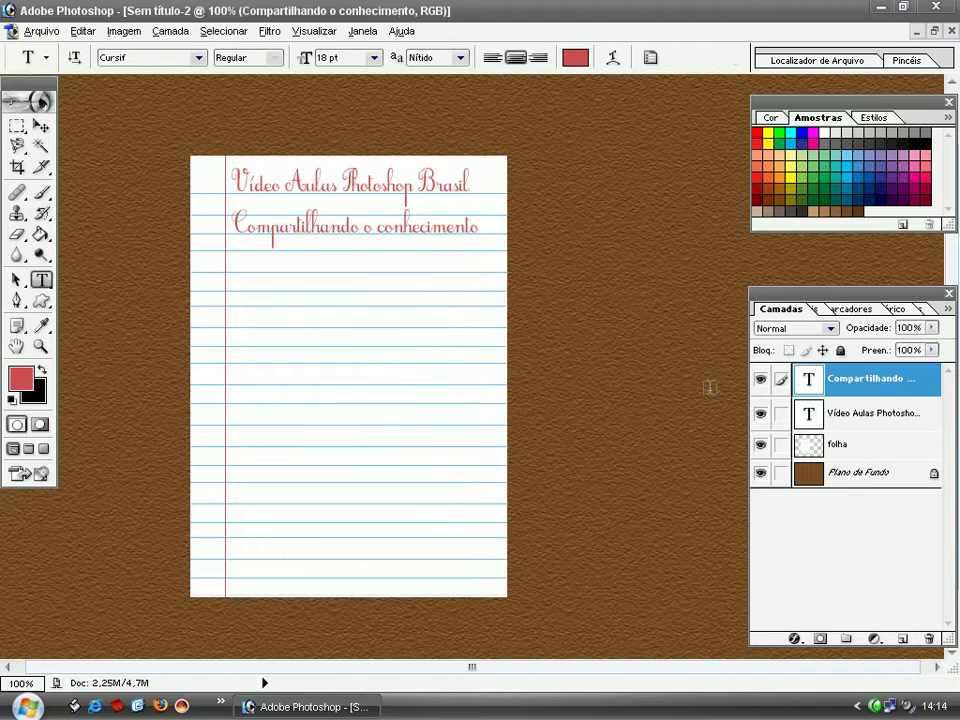
pyautogui.click(280, 224)
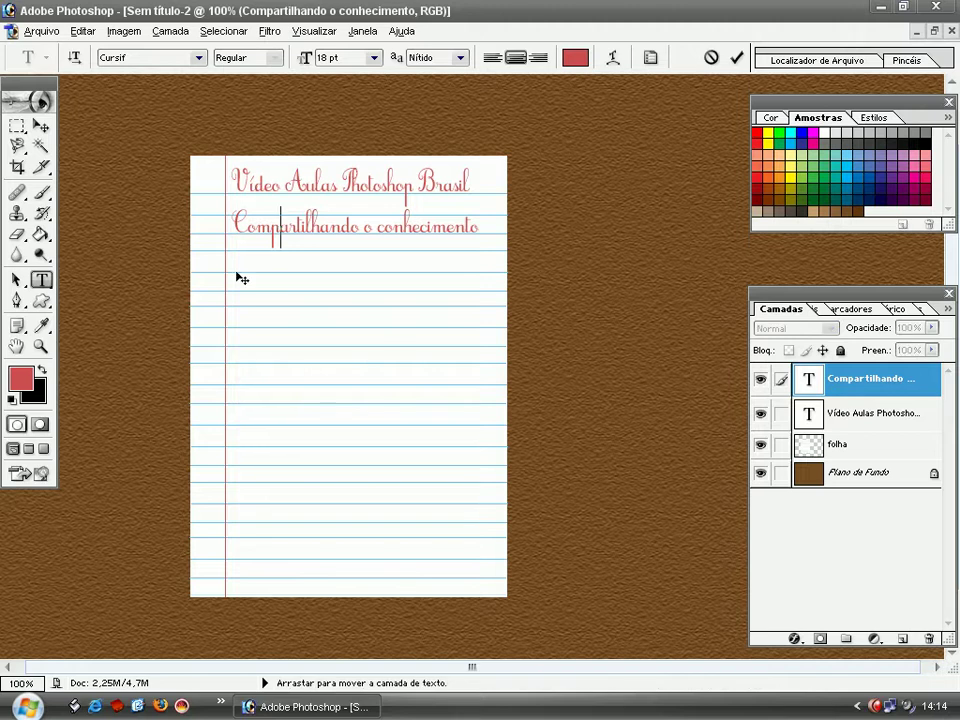
pyautogui.hotkey('ctrl', 'a')
pyautogui.click(41, 370)
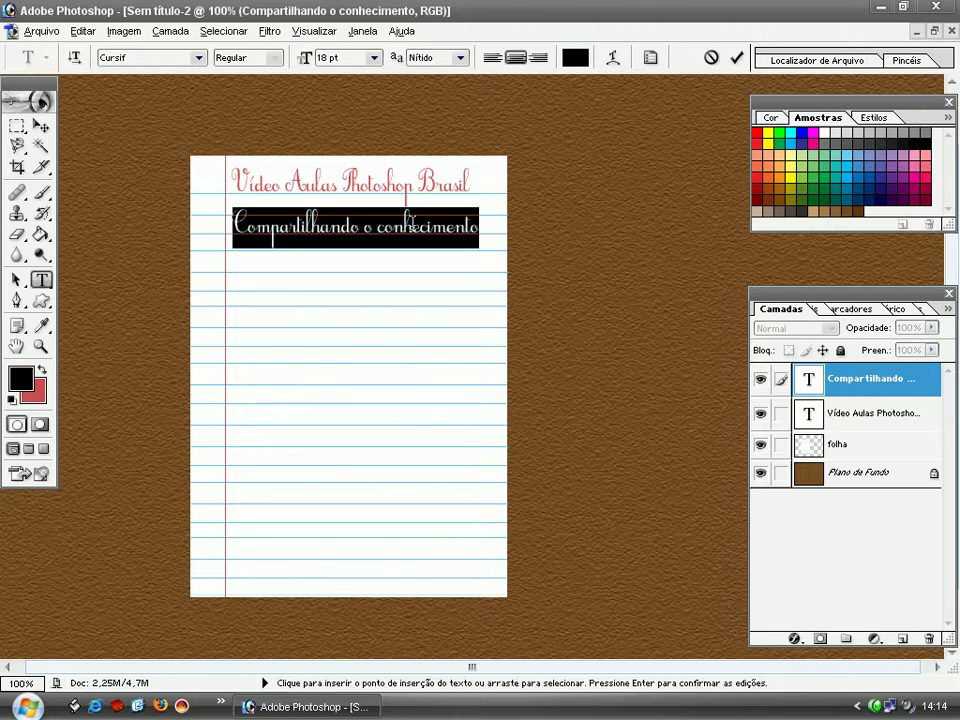
pyautogui.click(843, 385)
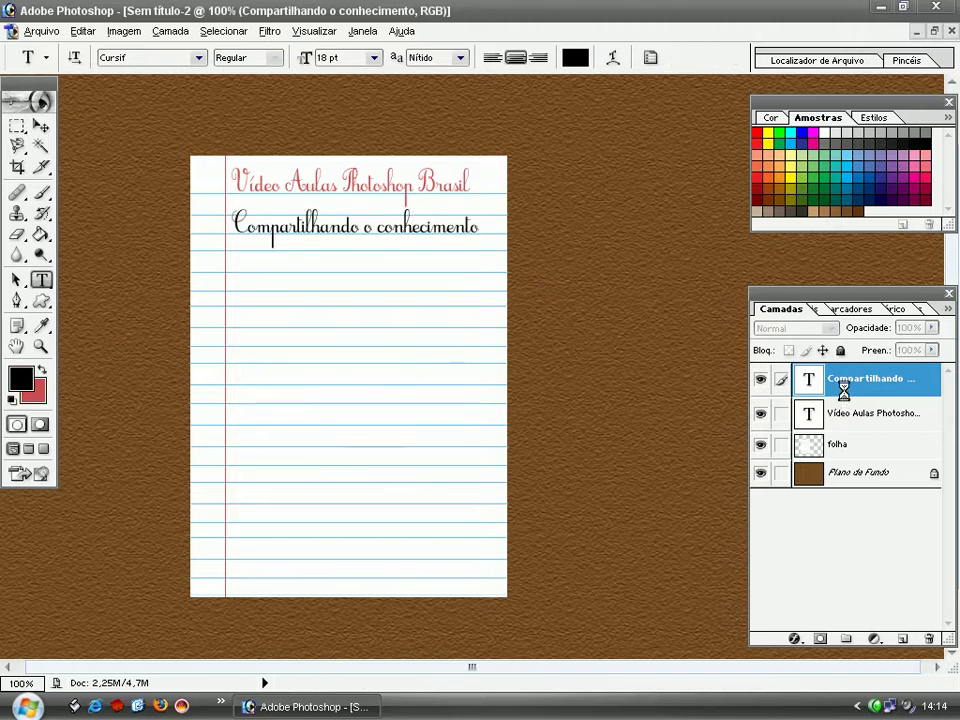
# - Recolor the entire "Vídeo Aulas Photoshop Brasil" title black to match the line below it
pyautogui.click(845, 418)
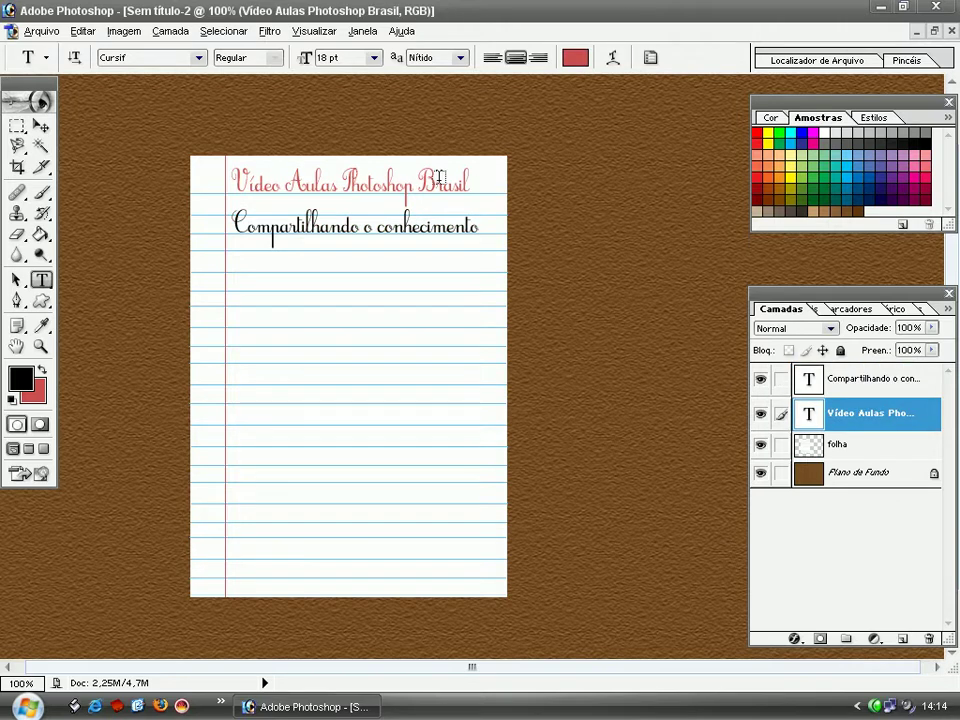
pyautogui.tripleClick(450, 183)
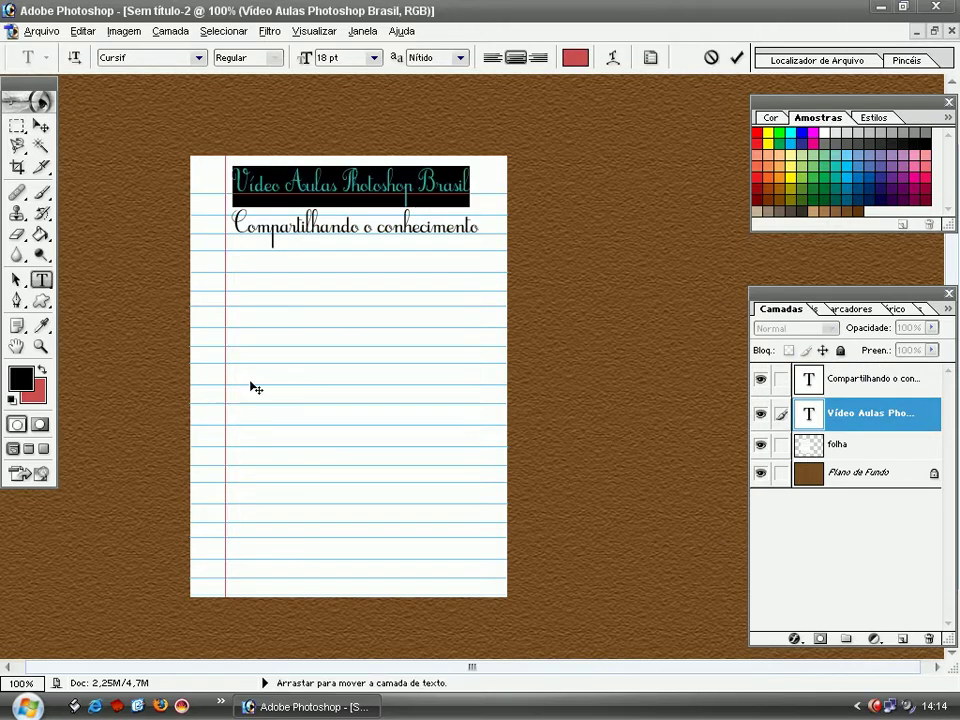
pyautogui.click(31, 379)
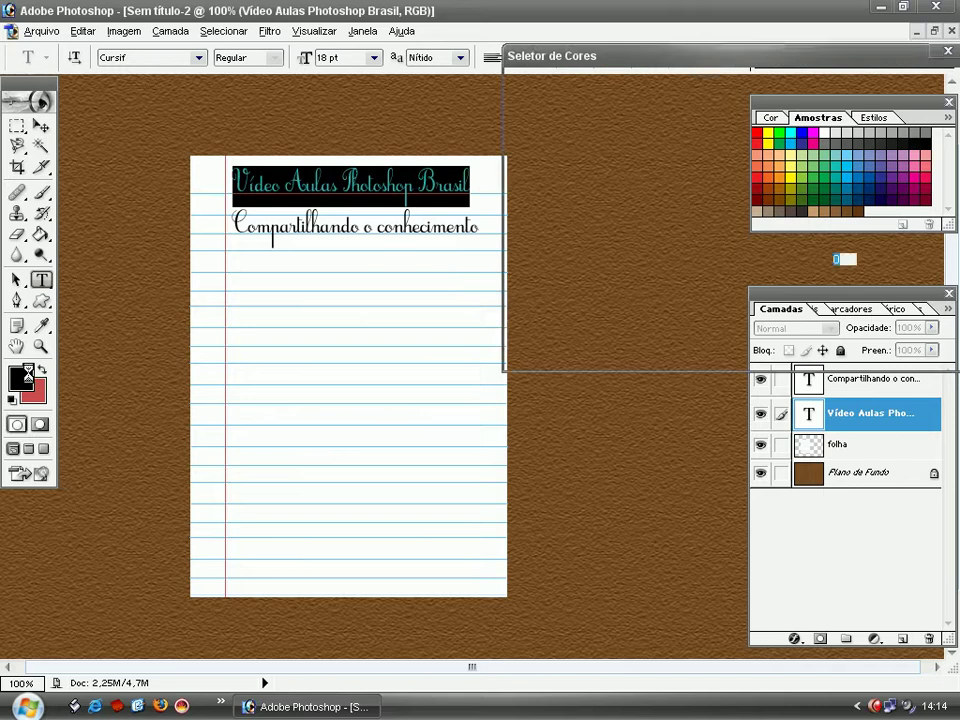
pyautogui.press('Return')
pyautogui.click(482, 223)
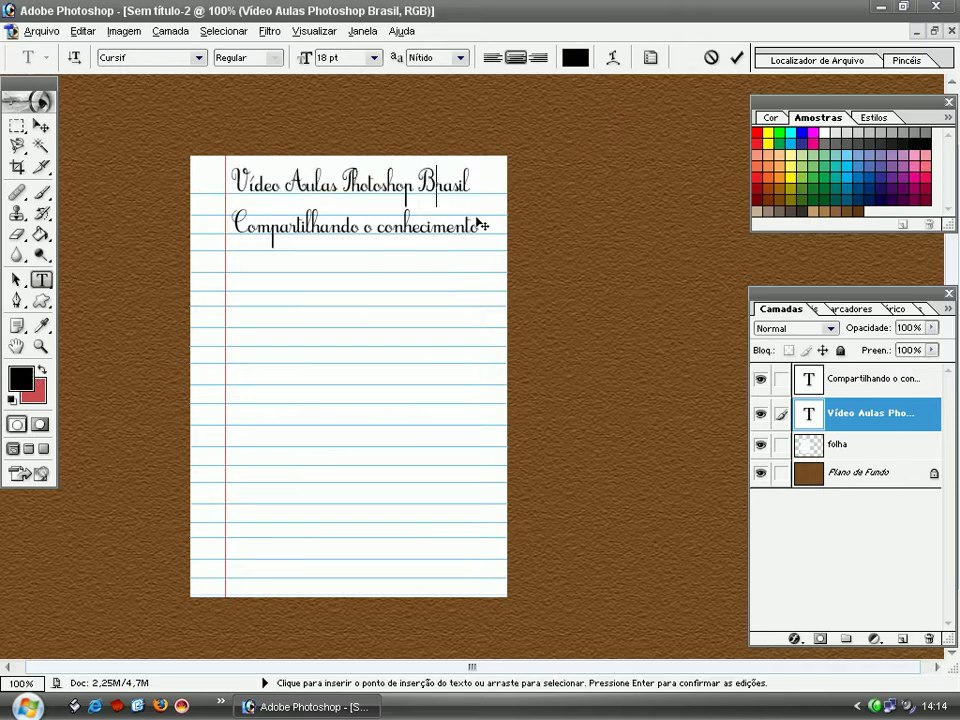
pyautogui.click(860, 420)
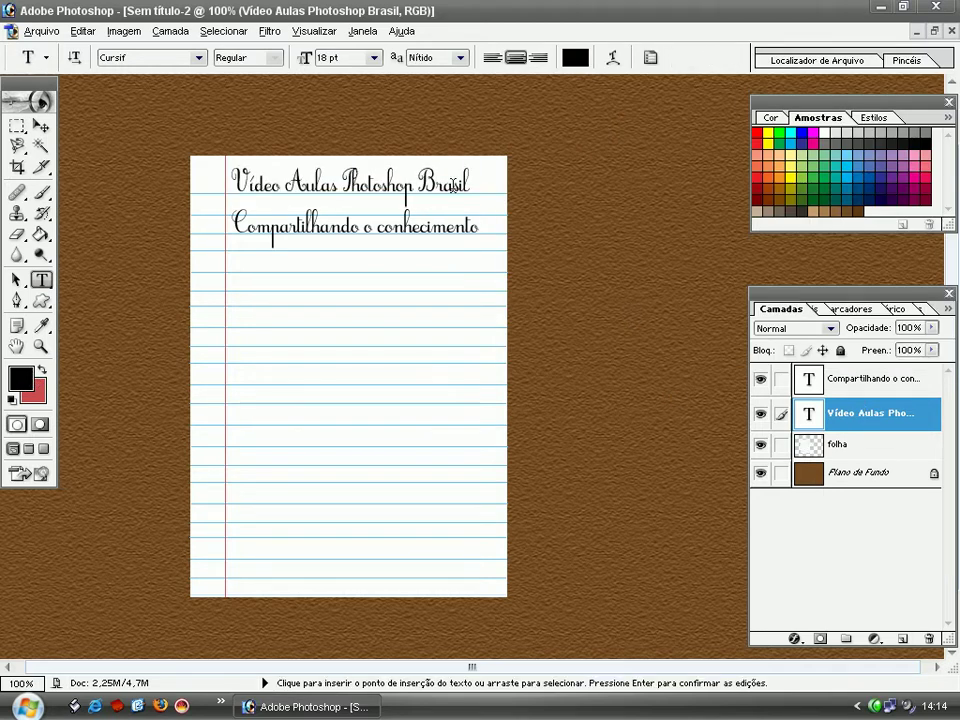
pyautogui.click(454, 186)
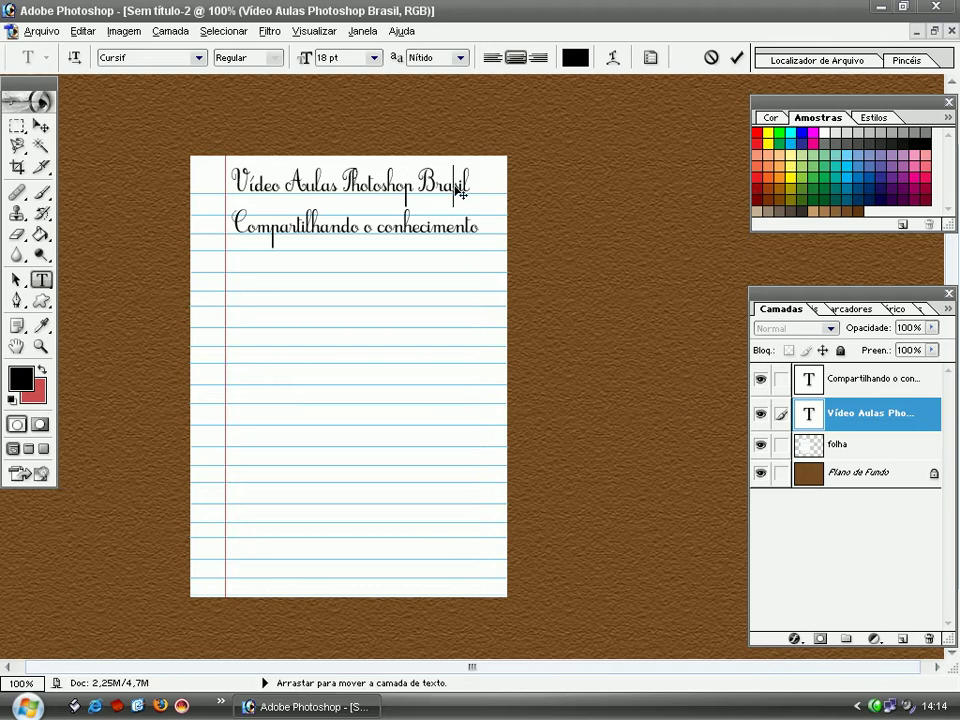
pyautogui.click(650, 57)
pyautogui.click(741, 92)
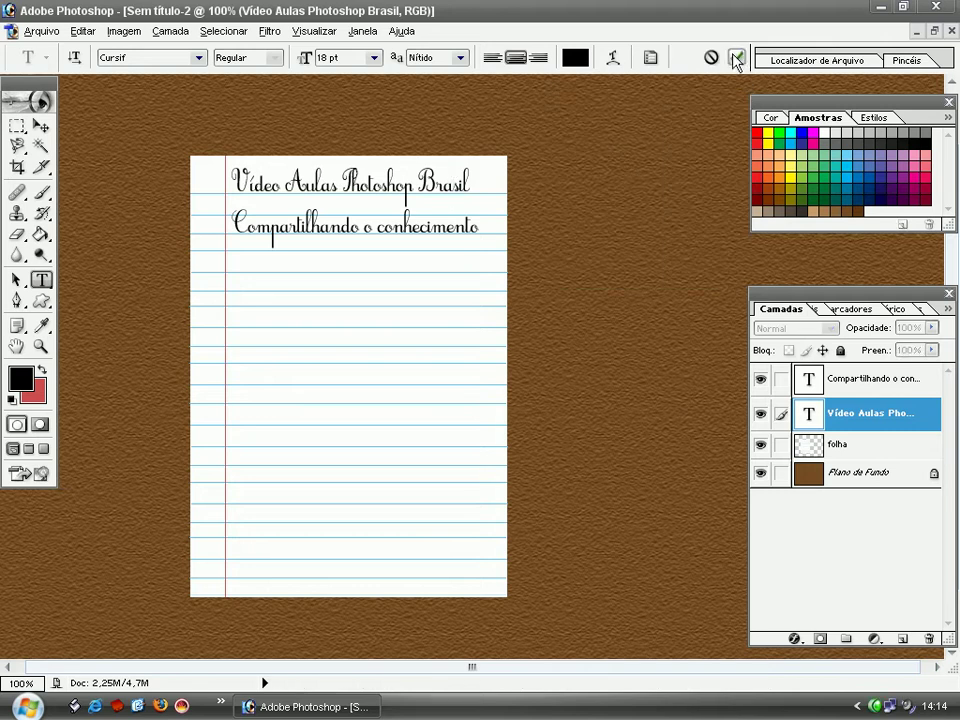
pyautogui.click(736, 57)
pyautogui.hotkey('ctrl', 't')
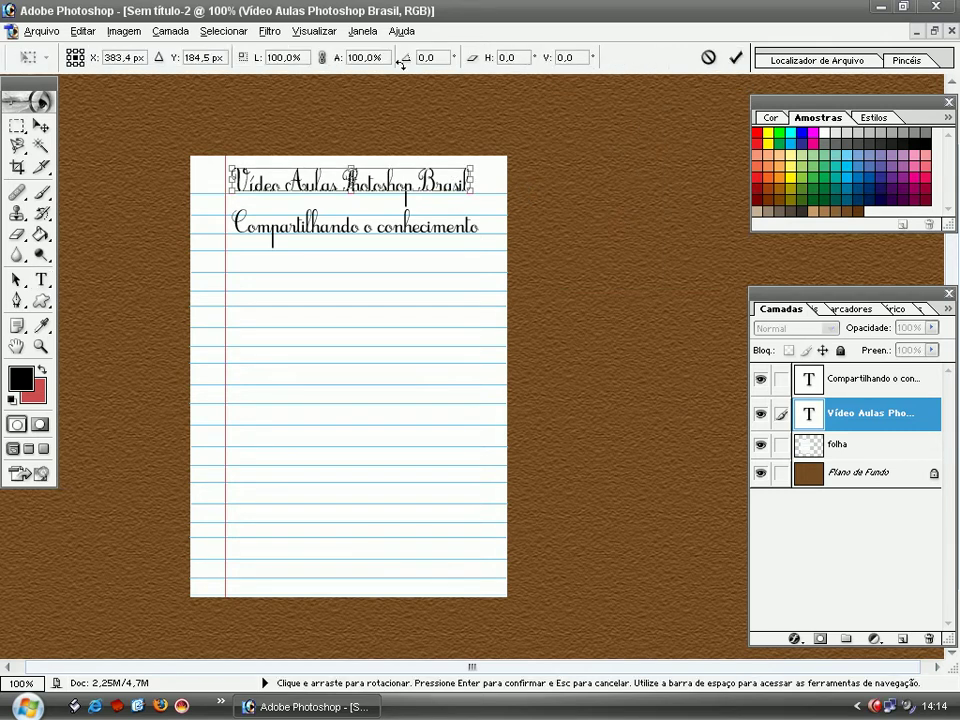
pyautogui.press('Return')
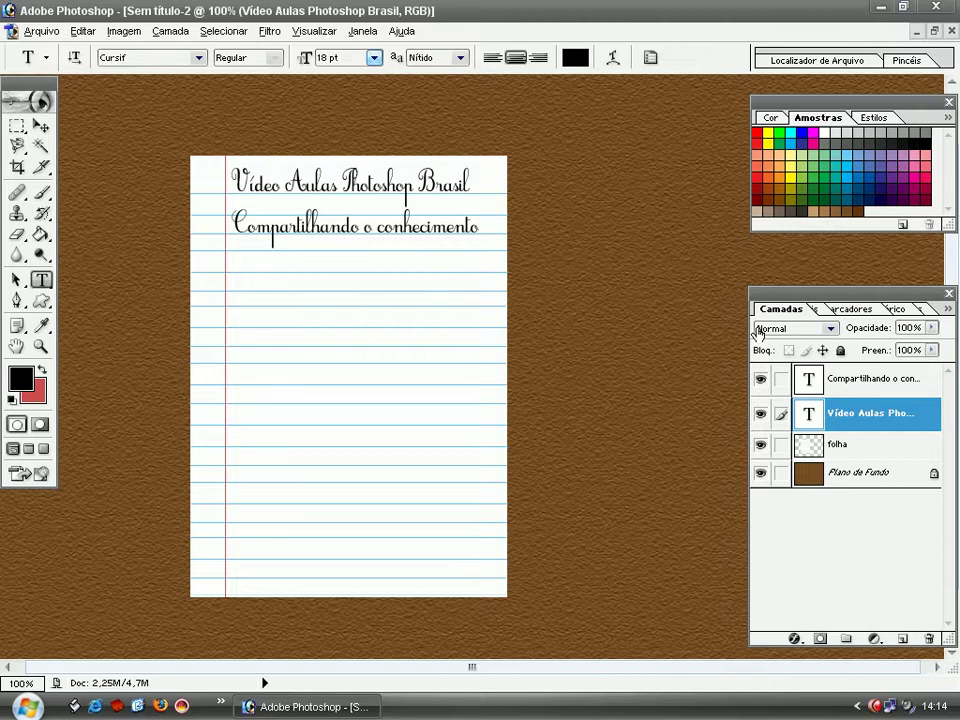
# - Rasterize both text layers, "Compartilhando o conhecimento" and "Vídeo Aulas Photoshop Brasil"
pyautogui.click(843, 385)
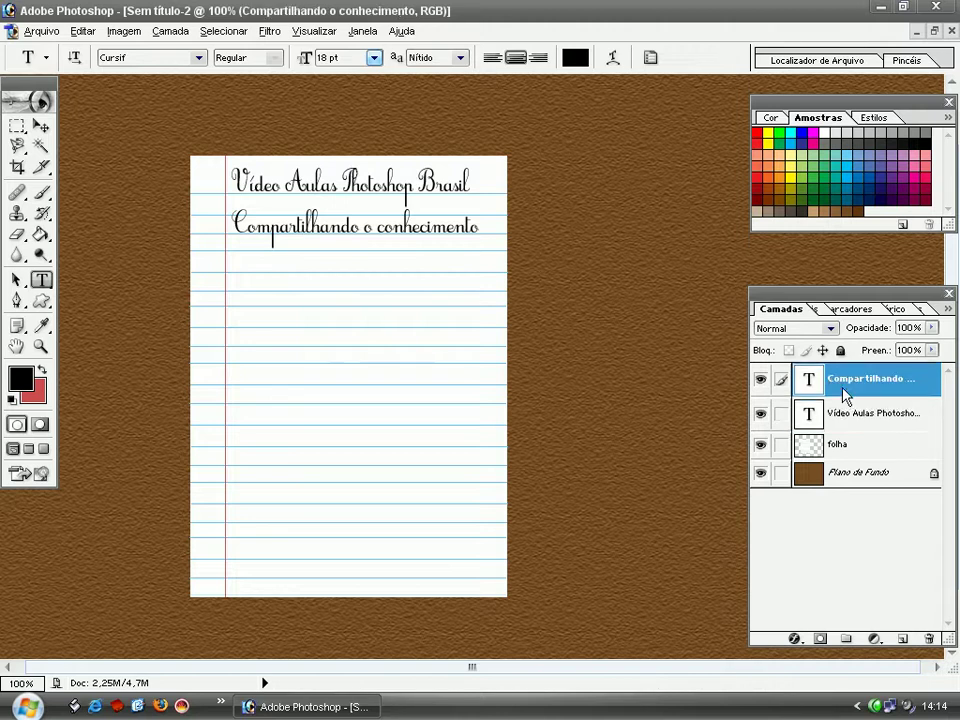
pyautogui.rightClick(843, 388)
pyautogui.click(793, 509)
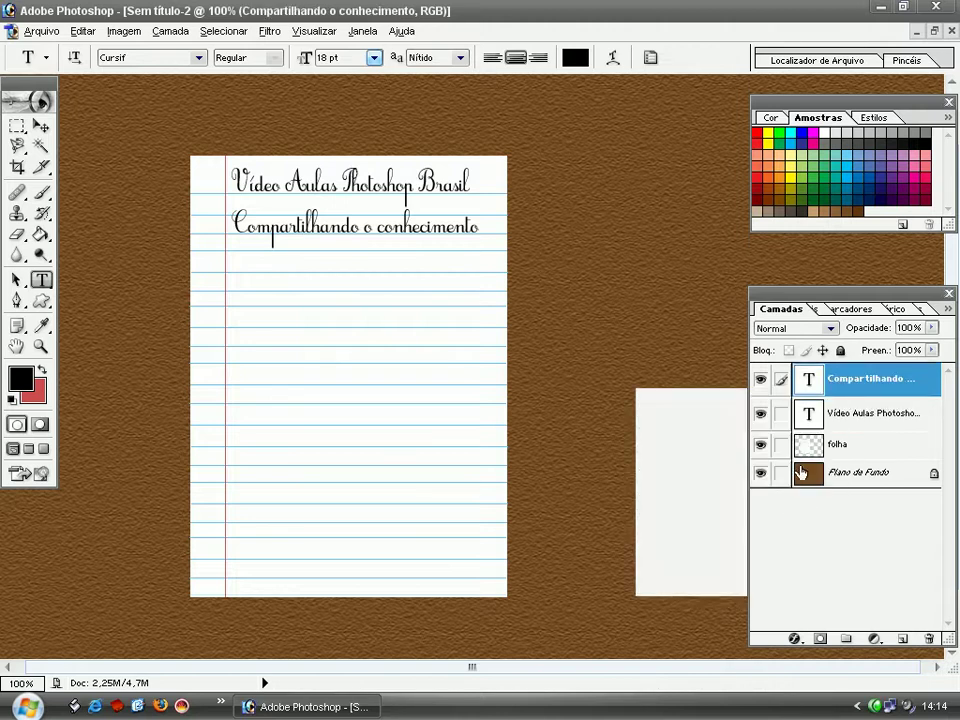
pyautogui.click(853, 412)
pyautogui.rightClick(852, 411)
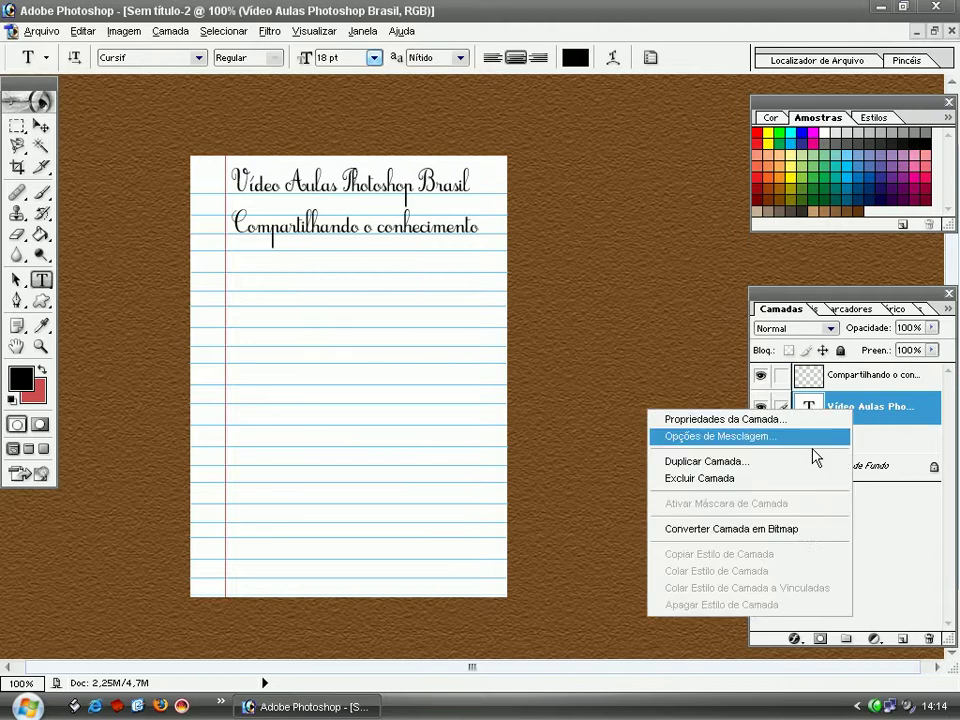
pyautogui.click(780, 529)
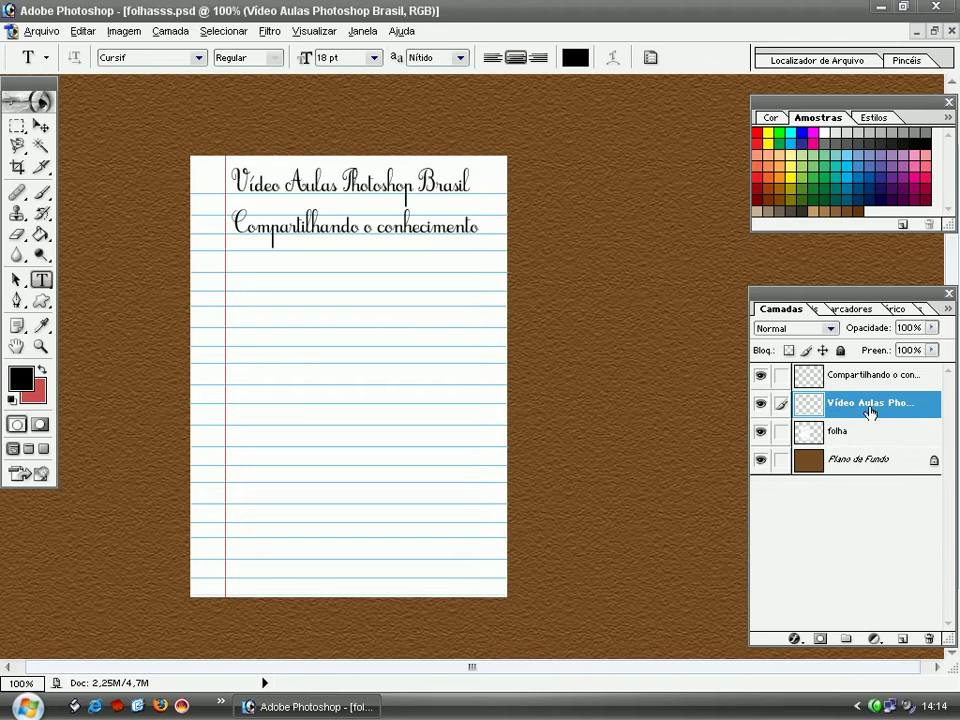
# - Merge the two rasterized text layers down into the folha layer and check the merged sheet with the background hidden
pyautogui.click(802, 382)
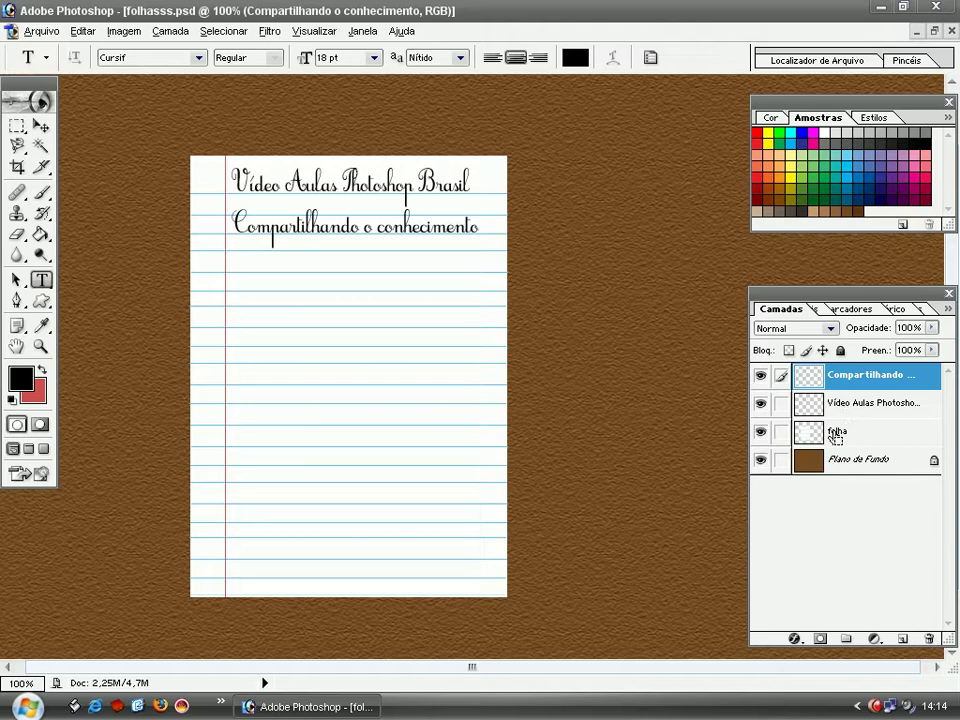
pyautogui.hotkey('ctrl', 'e')
pyautogui.hotkey('ctrl', 'e')
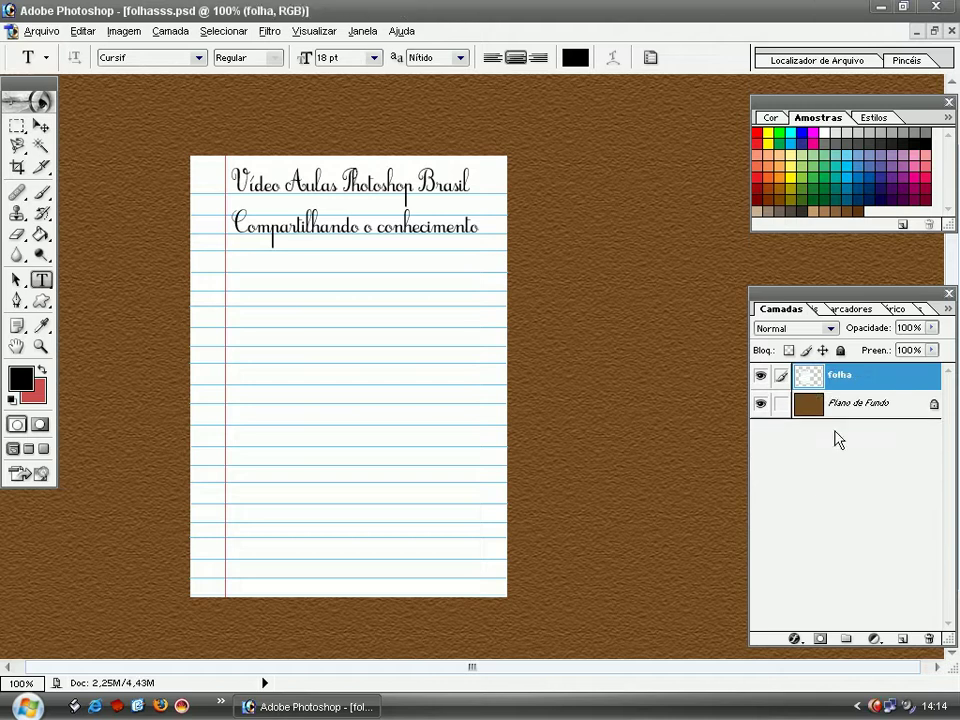
pyautogui.click(762, 404)
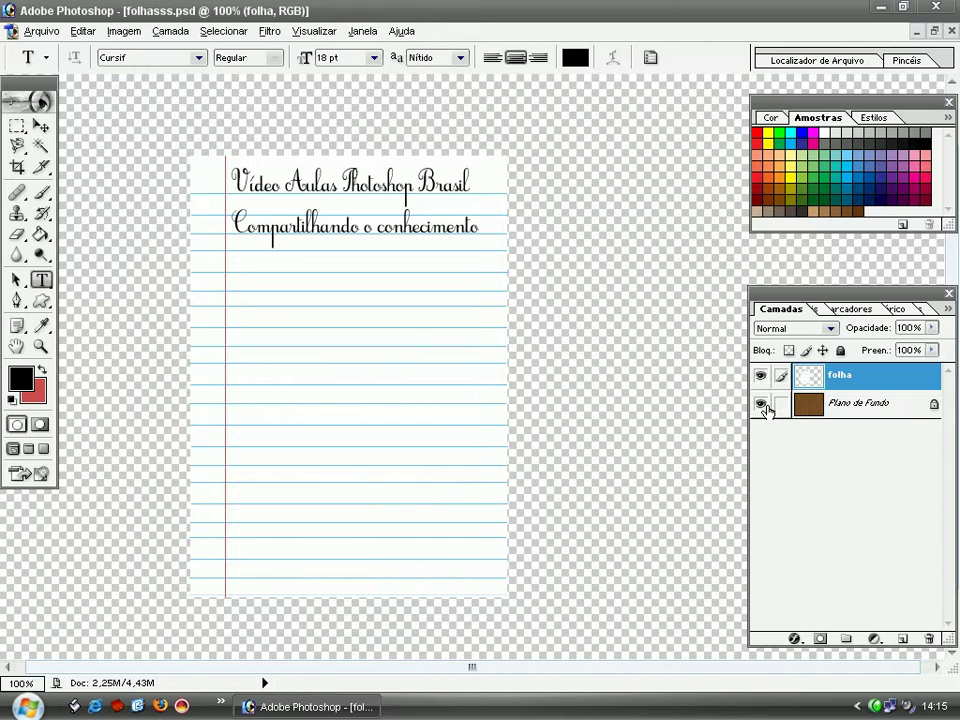
pyautogui.click(762, 404)
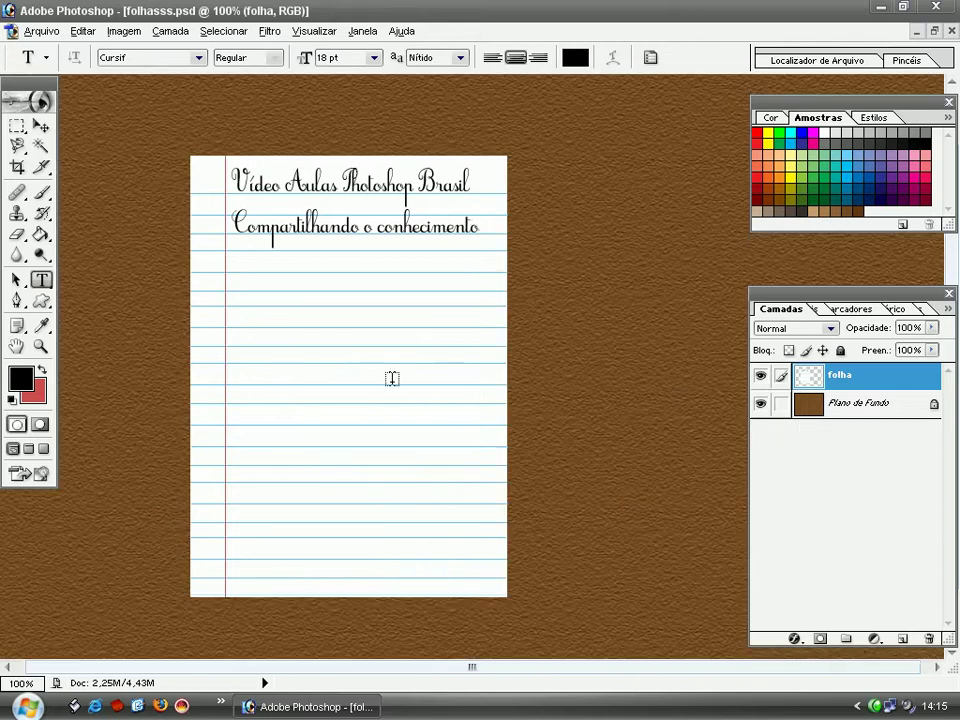
# - Rotate the folha sheet with its text about 8 degrees counterclockwise using Free Transform
pyautogui.hotkey('ctrl', 't')
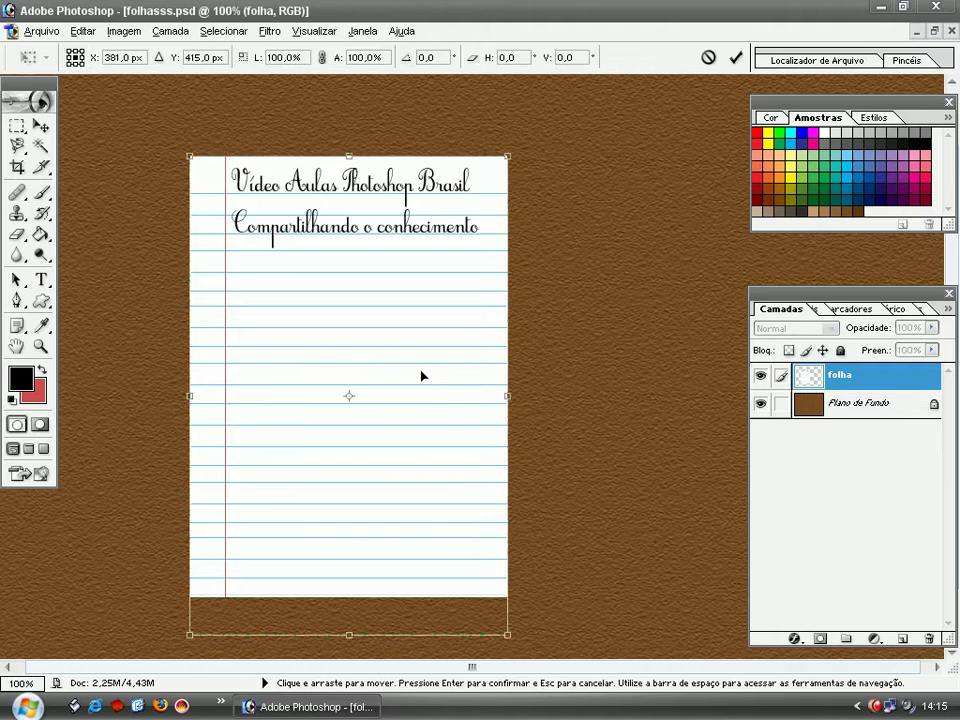
pyautogui.hotkey('ctrl', '-')
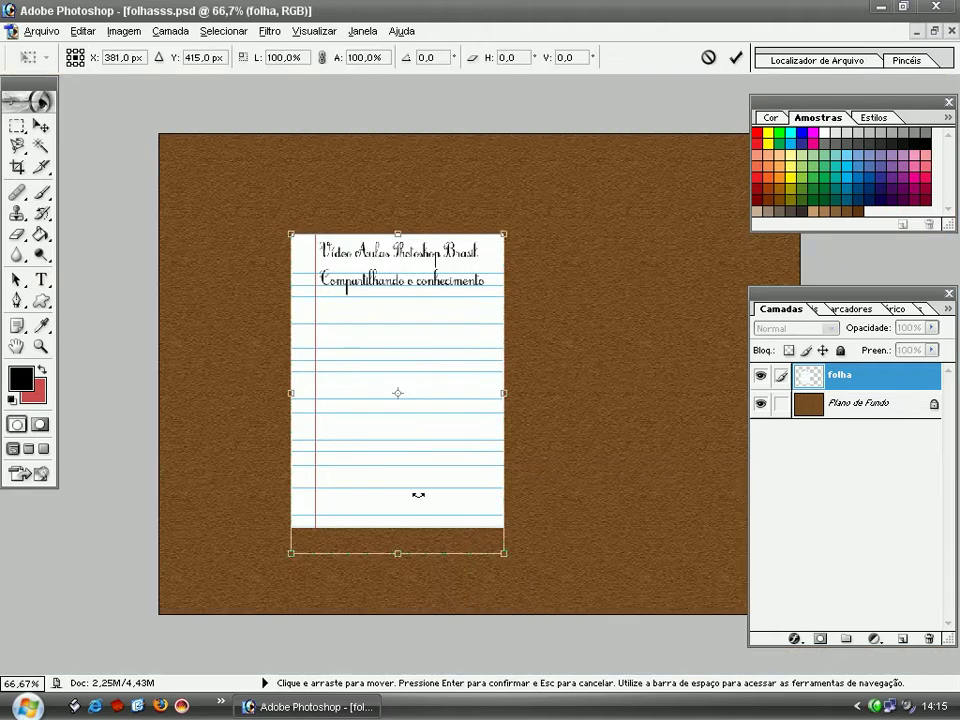
pyautogui.moveTo(521, 596); pyautogui.dragTo(537, 587)
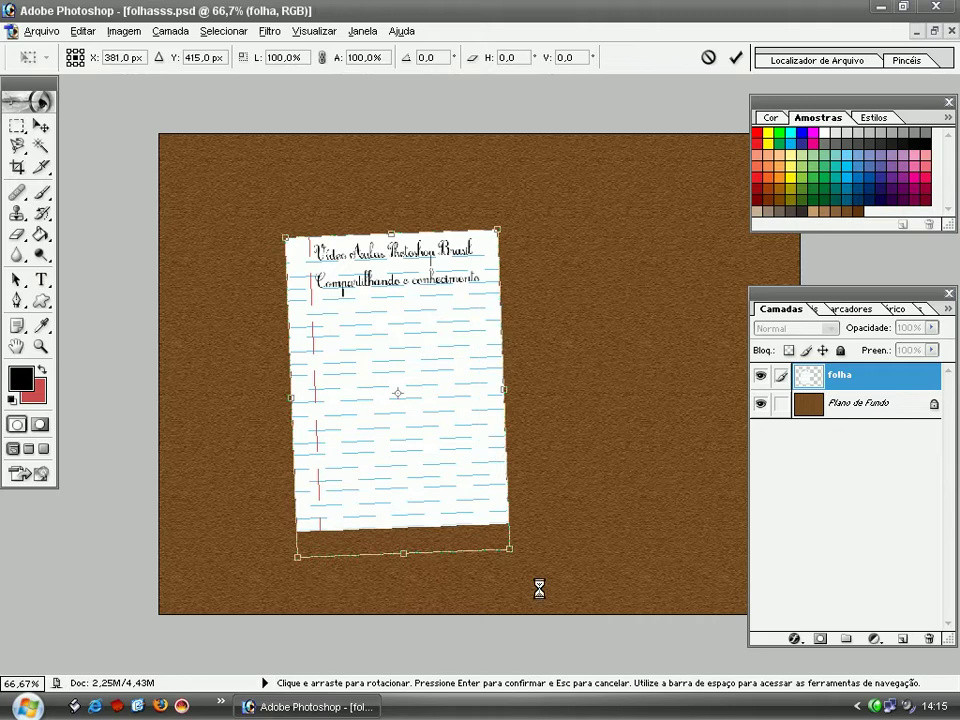
pyautogui.press('t')
pyautogui.press('Return')
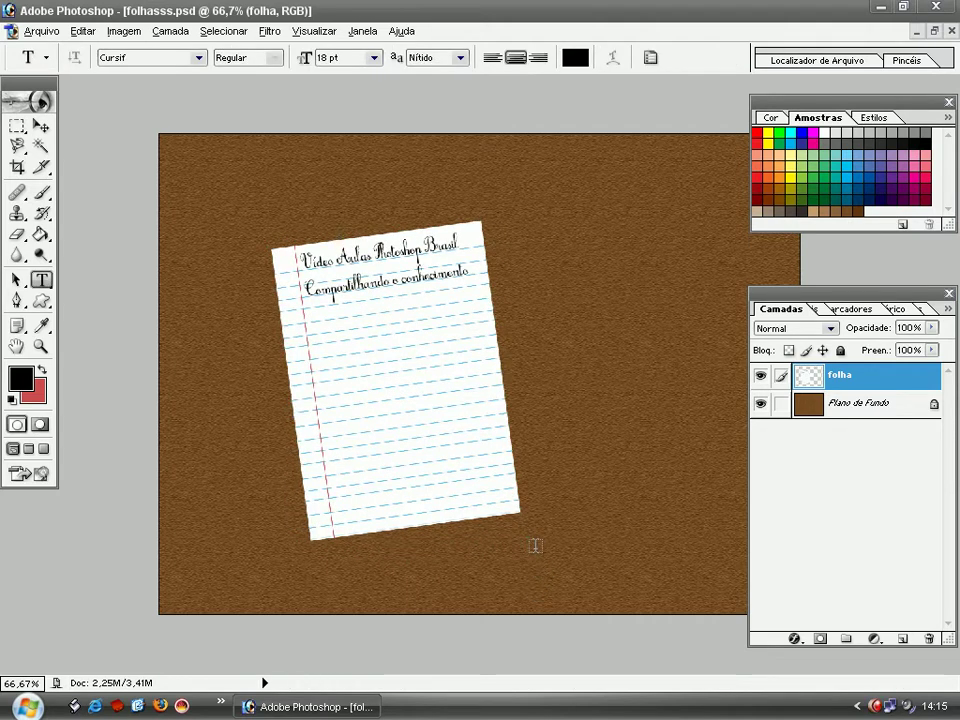
pyautogui.hotkey('ctrl', '+')
pyautogui.scroll(-3, 529, 545)
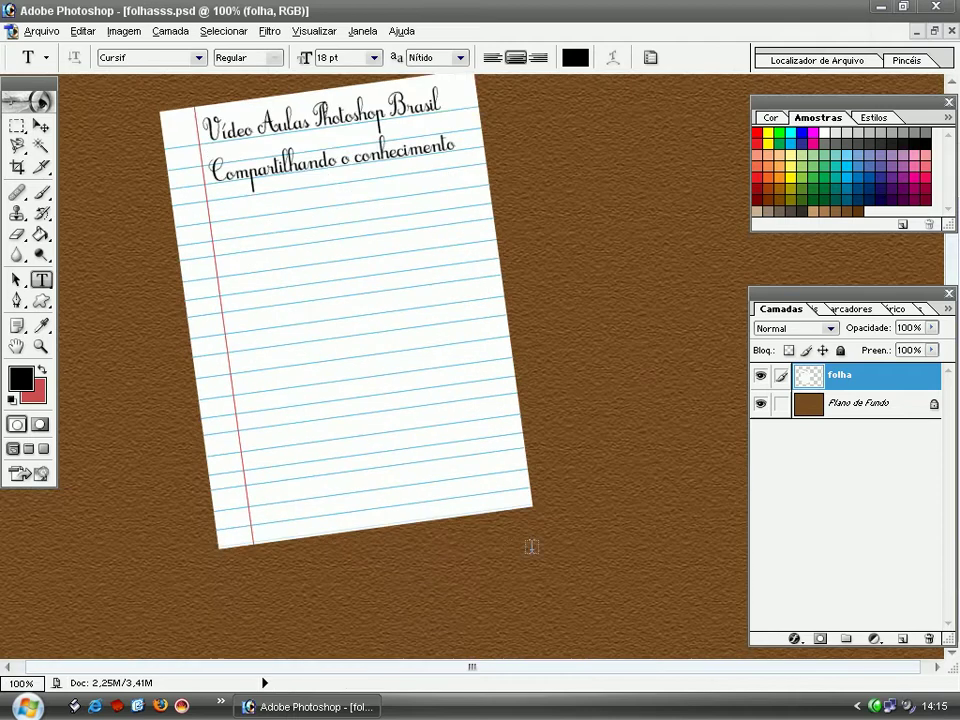
pyautogui.scroll(3, 510, 545)
pyautogui.scroll(1, 510, 545)
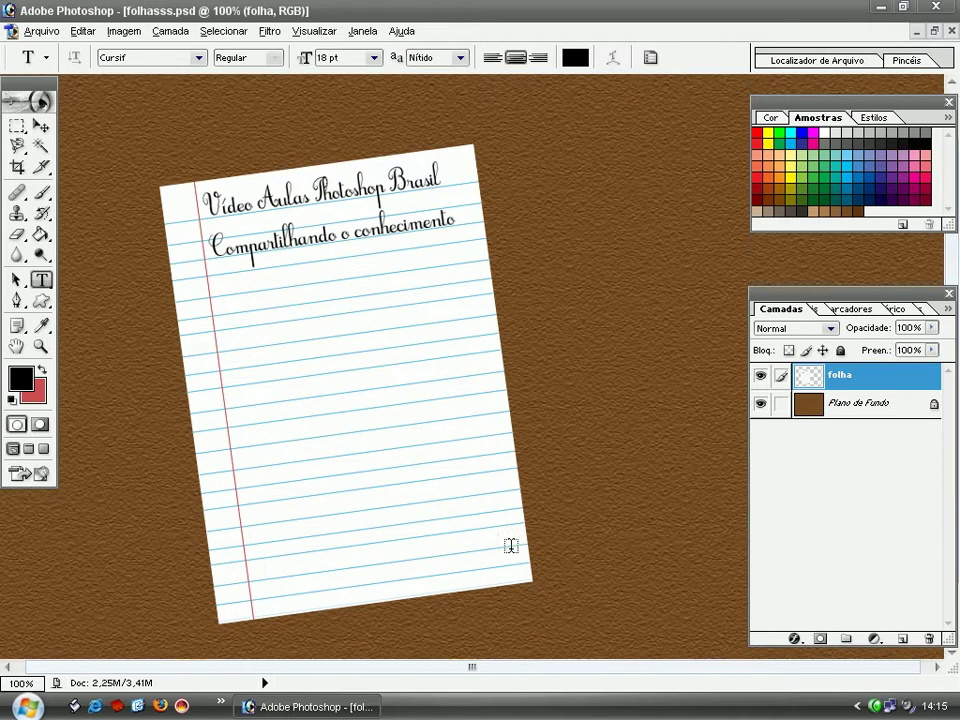
# - Place a duplicate of the folha sheet slightly right of the original, rotated a few degrees clockwise
pyautogui.hotkey('ctrl', '-')
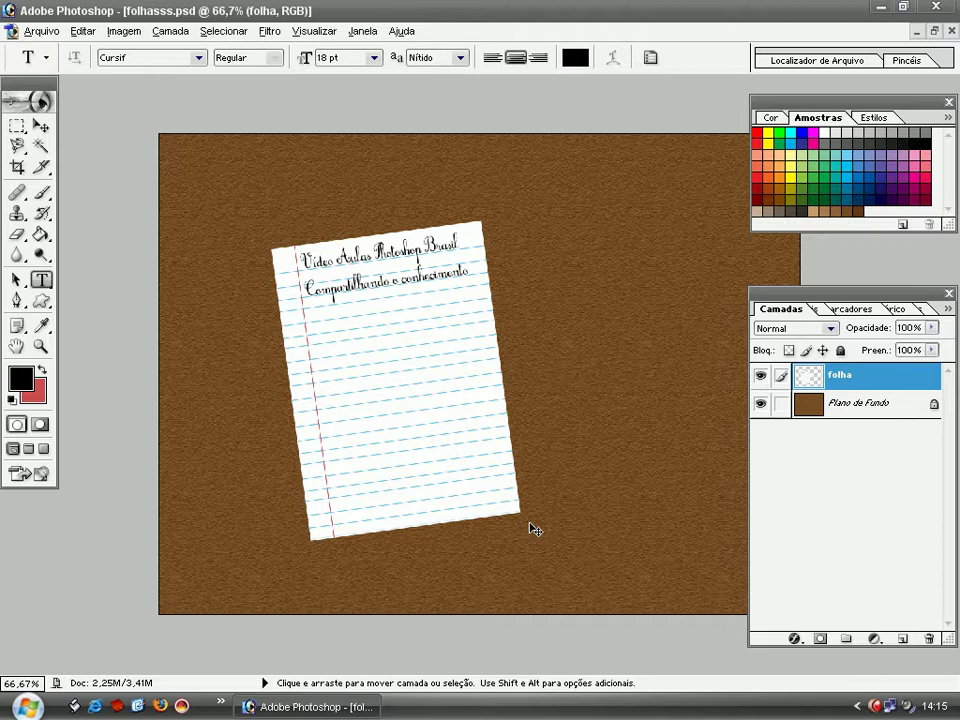
pyautogui.hotkey('ctrl', 'j')
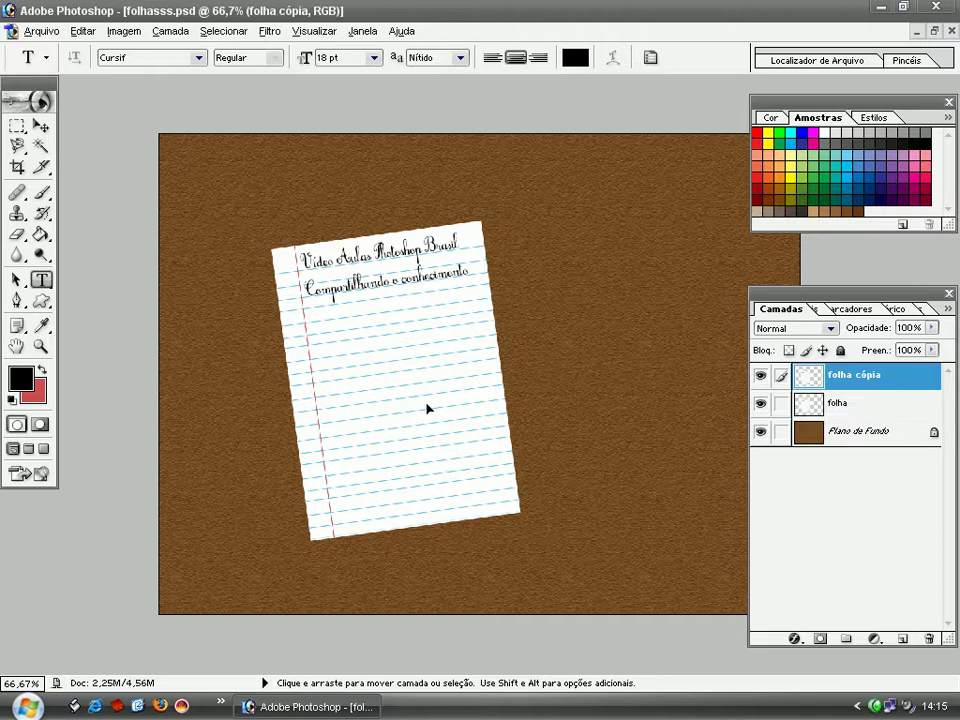
pyautogui.moveTo(429, 407); pyautogui.dragTo(445, 400)
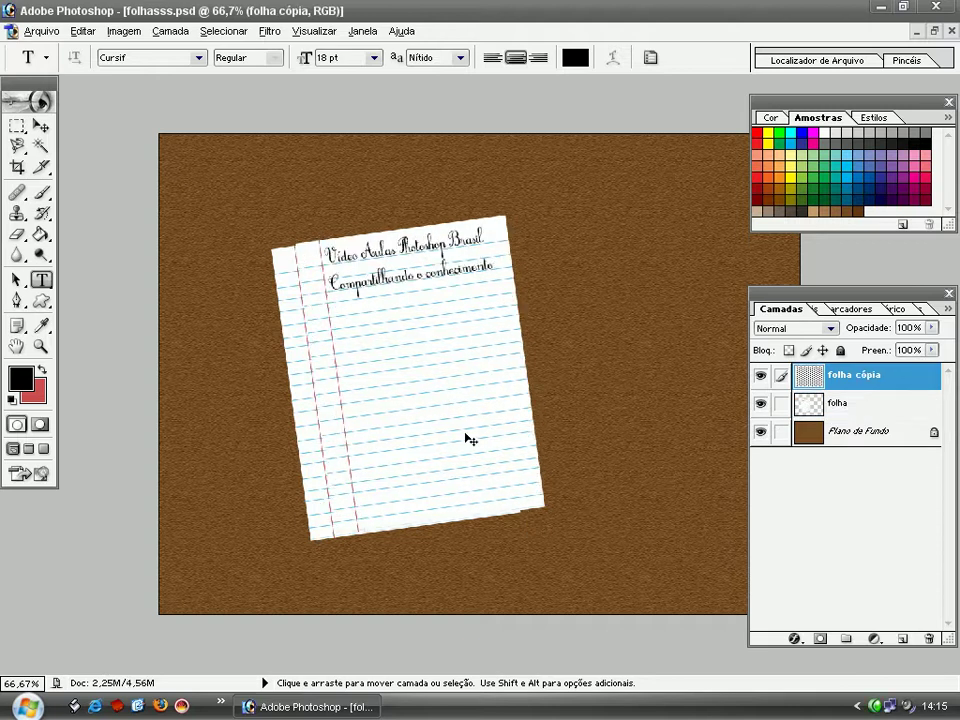
pyautogui.hotkey('ctrl', 't')
pyautogui.moveTo(596, 561); pyautogui.dragTo(587, 574)
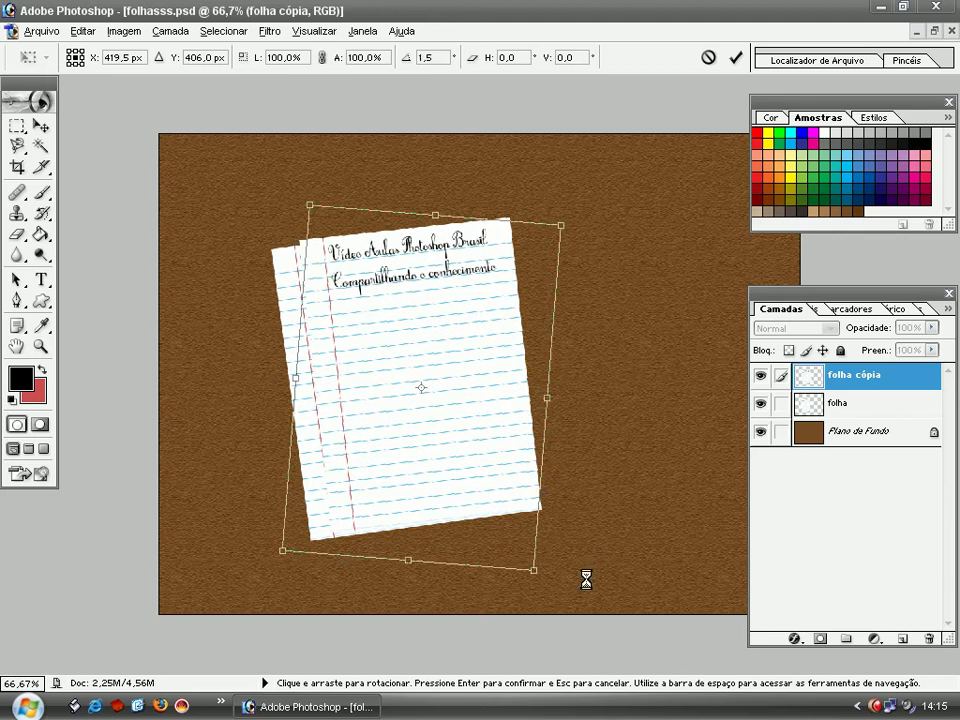
pyautogui.press('t')
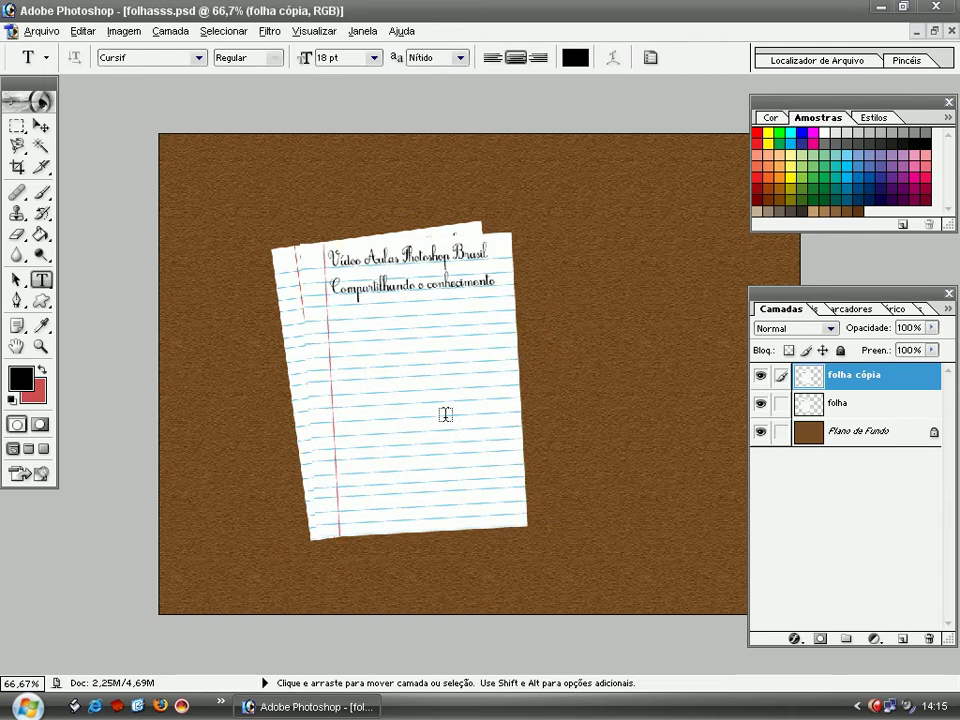
# - Duplicate the folha cópia sheet, rotate the new copy about 6.8 degrees clockwise and shift it slightly right and down
pyautogui.click(40, 127)
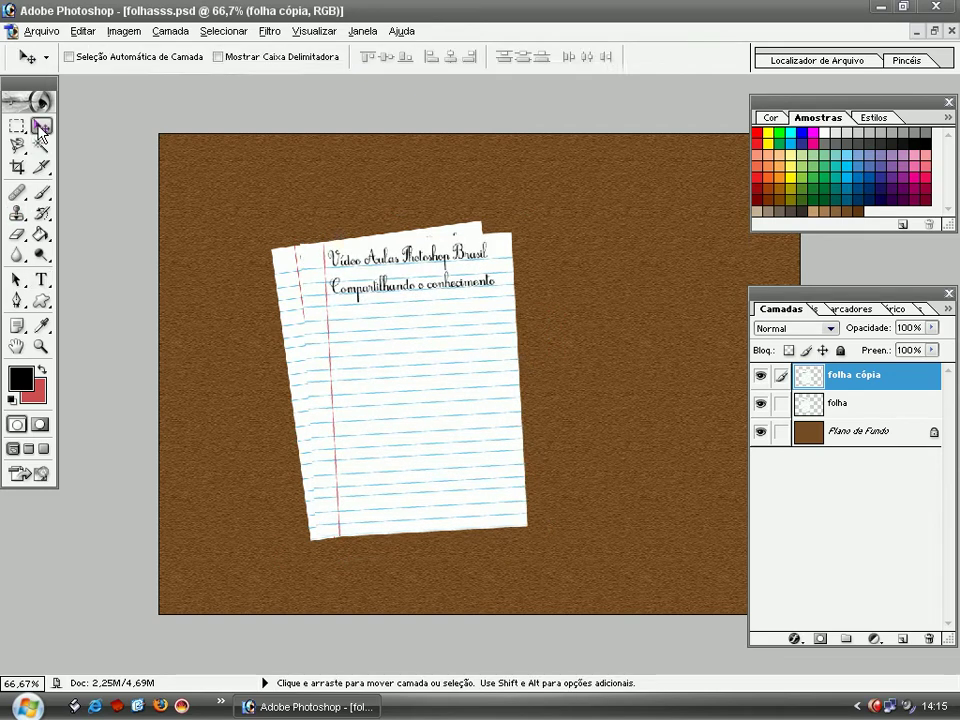
pyautogui.hotkey('ctrl', '+')
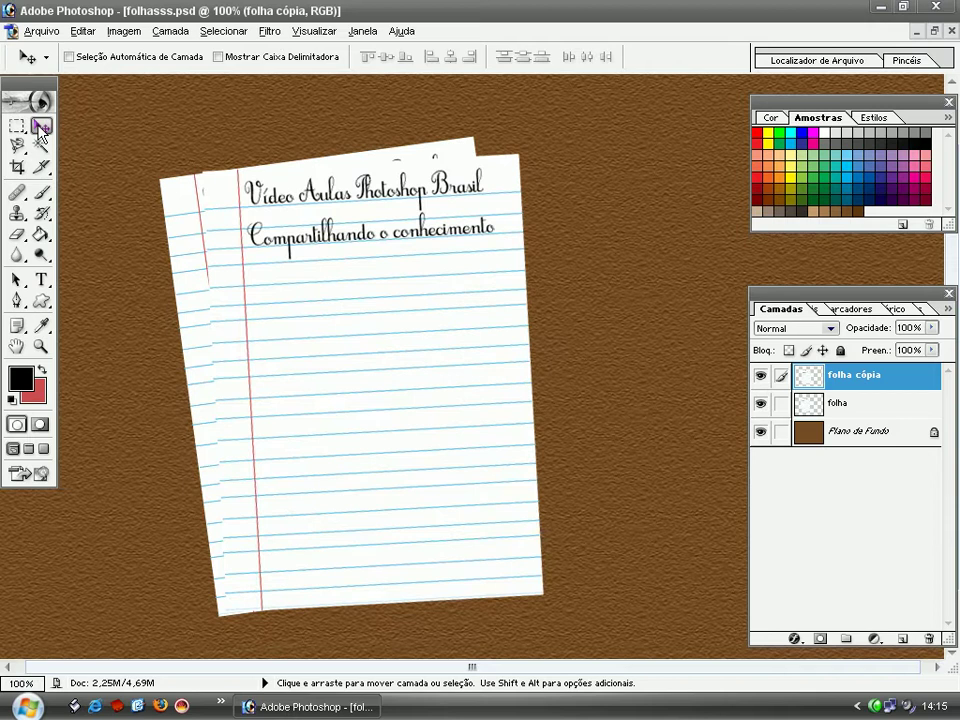
pyautogui.hotkey('ctrl', 'j')
pyautogui.hotkey('ctrl', 't')
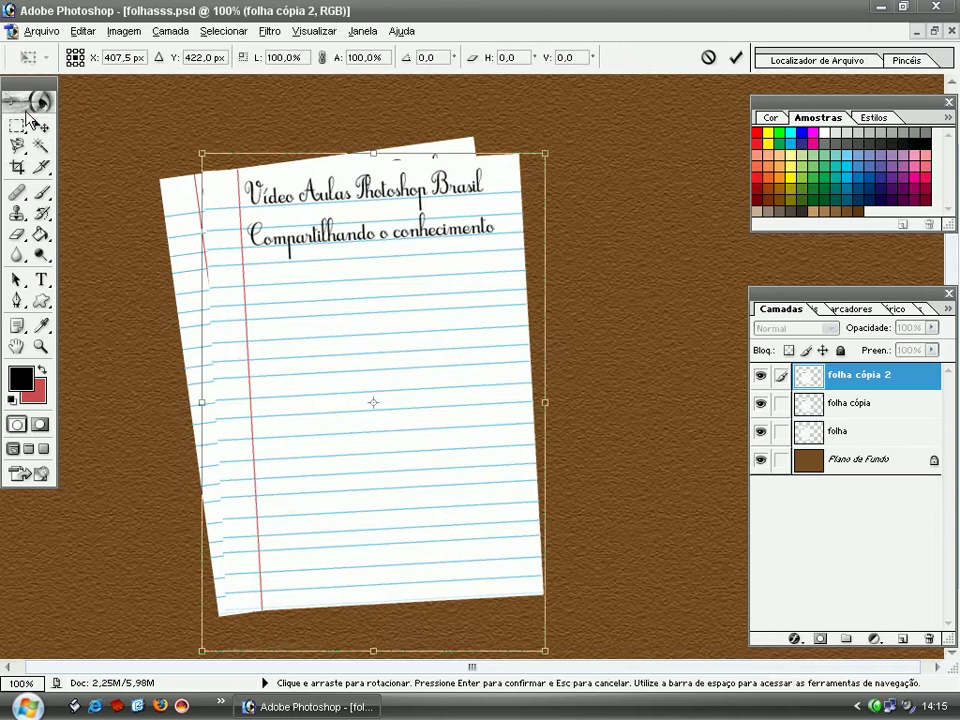
pyautogui.moveTo(606, 114); pyautogui.dragTo(548, 252)
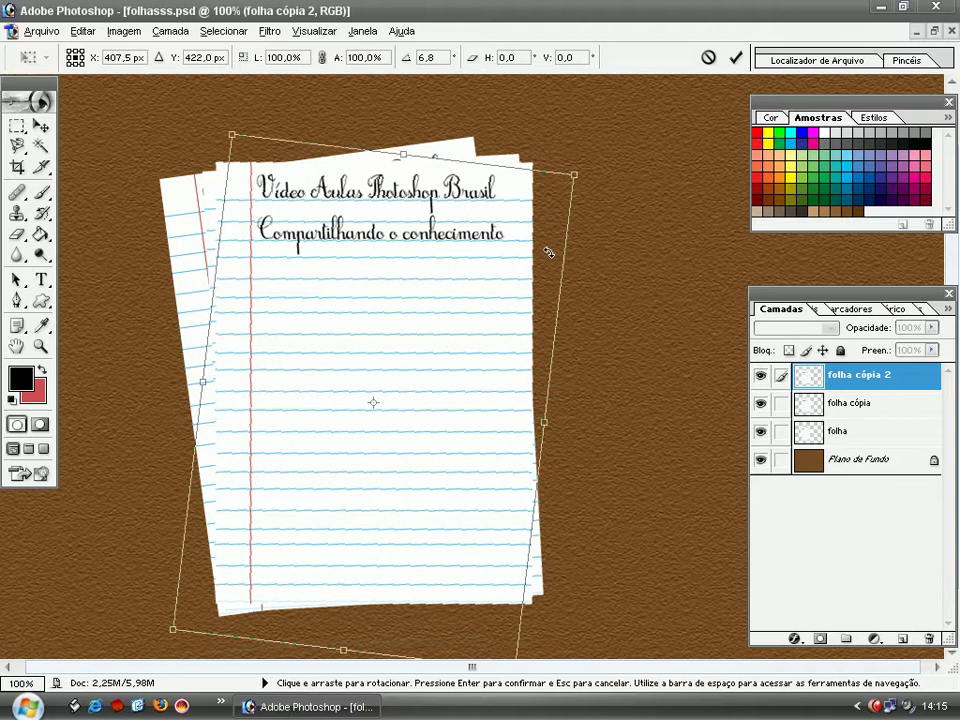
pyautogui.moveTo(551, 304); pyautogui.dragTo(564, 309)
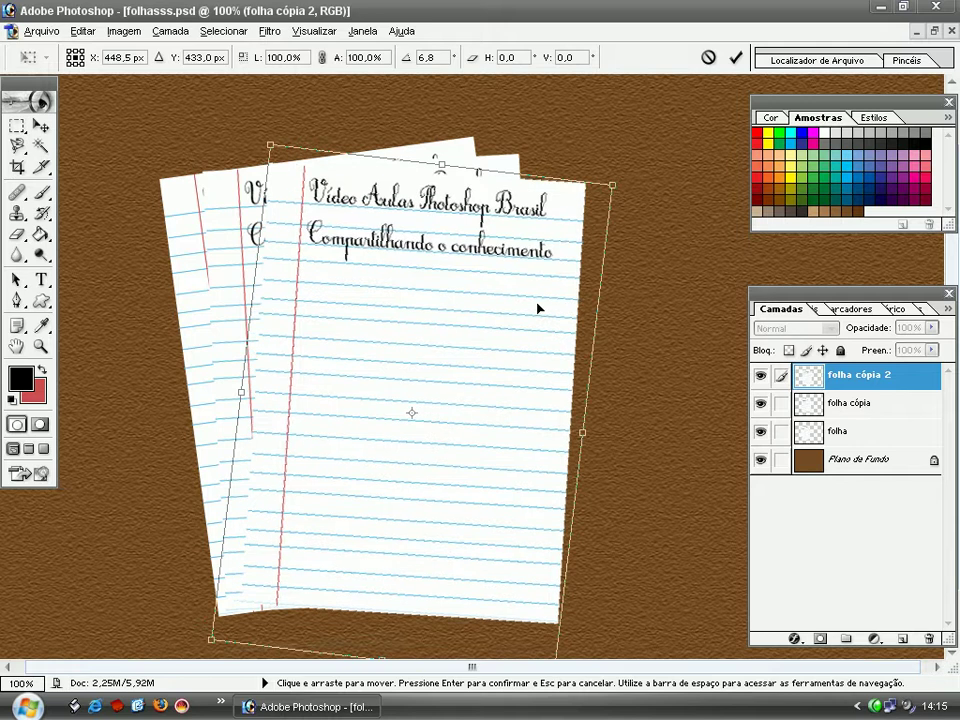
pyautogui.press('Return')
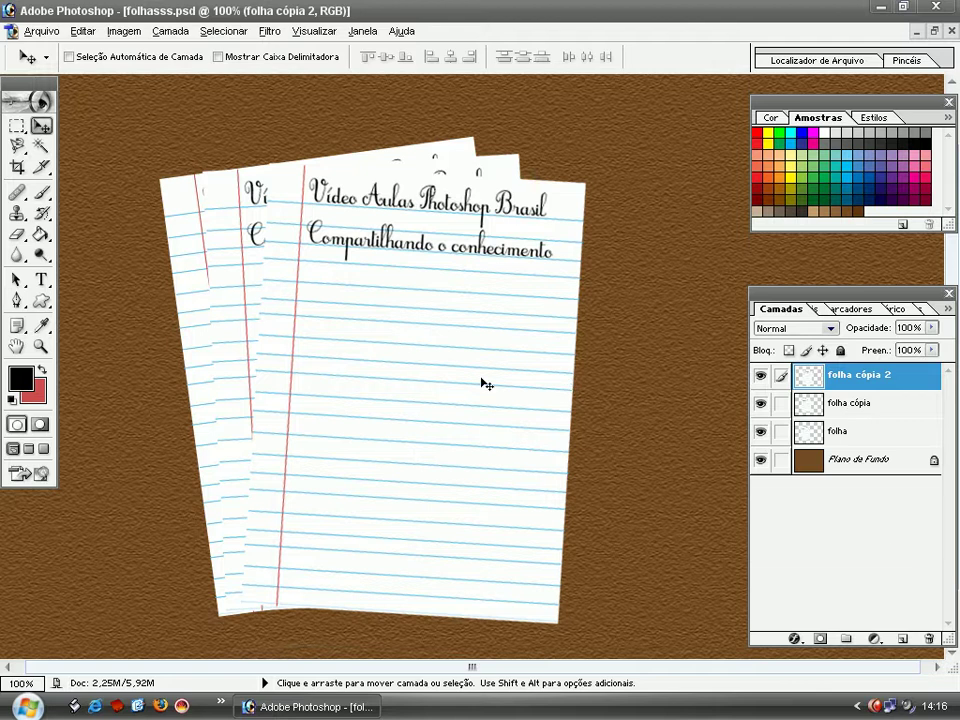
# - Enable a drop shadow on the folha cópia 2 sheet with the default Multiply, 75% opacity, 120° and 5 px settings
pyautogui.click(795, 640)
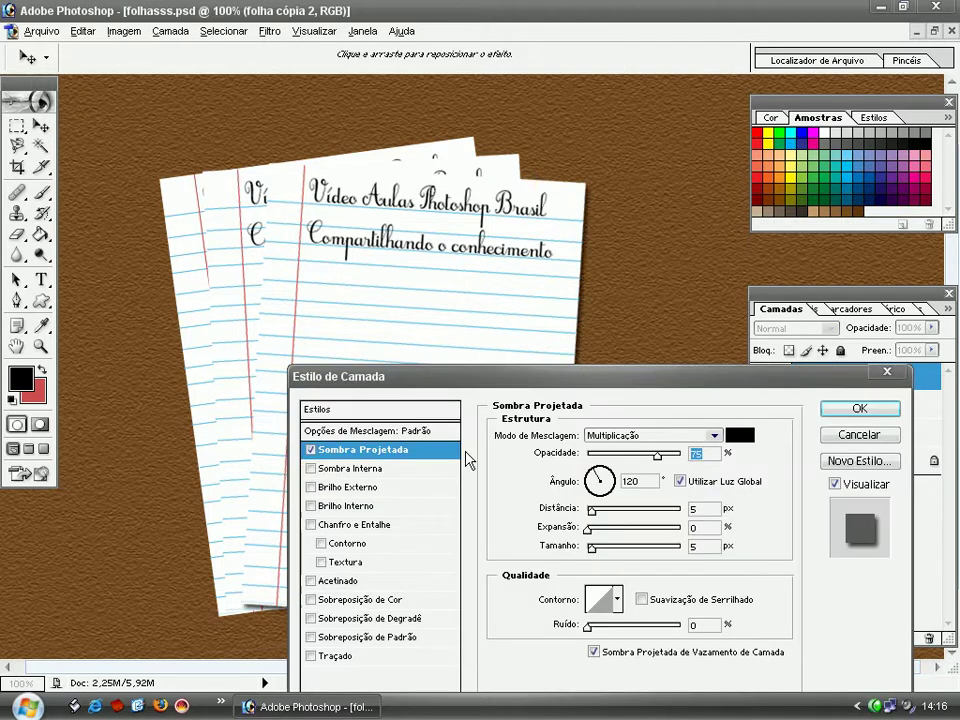
# - Try a 1 px outside stroke in pale cyan CBFFF9 on the folha cópia 2 sheet
pyautogui.click(364, 656)
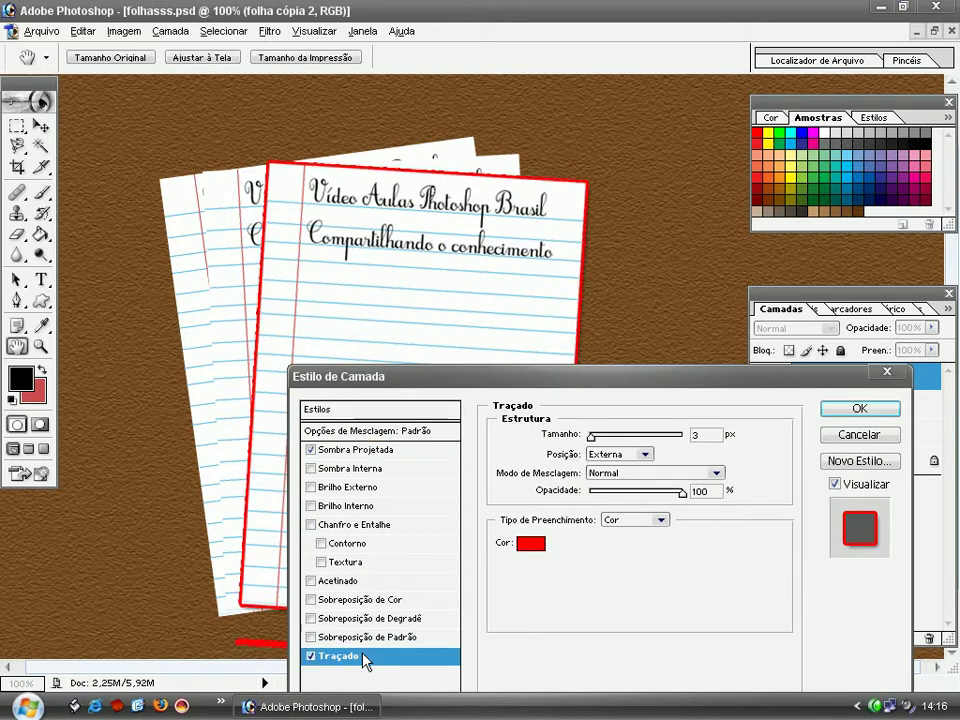
pyautogui.moveTo(591, 436); pyautogui.dragTo(589, 436)
pyautogui.click(530, 546)
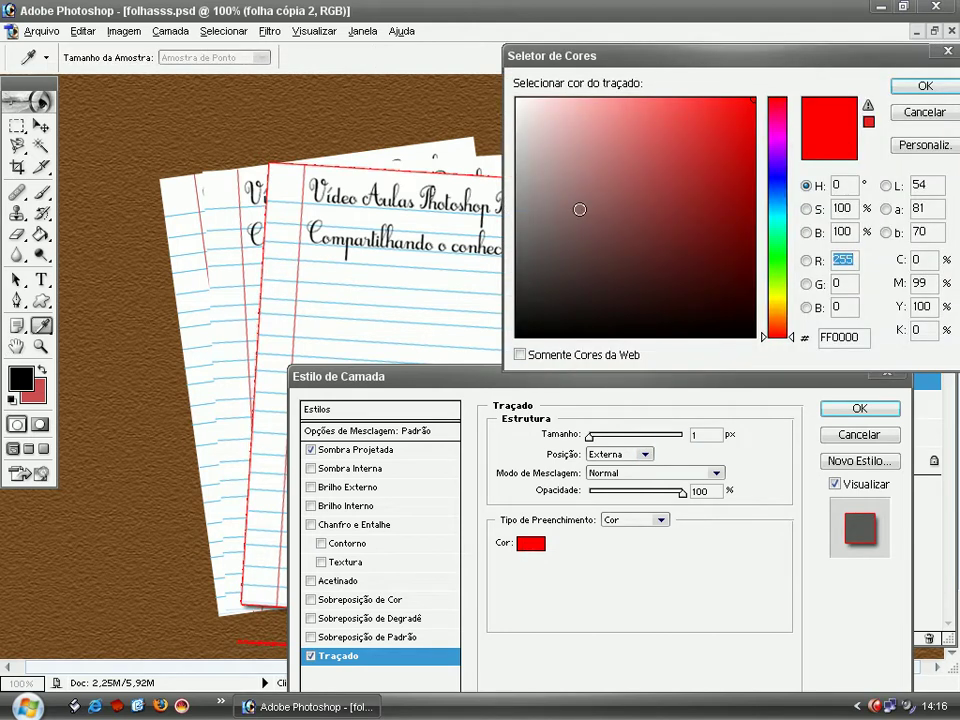
pyautogui.moveTo(785, 302); pyautogui.dragTo(787, 224)
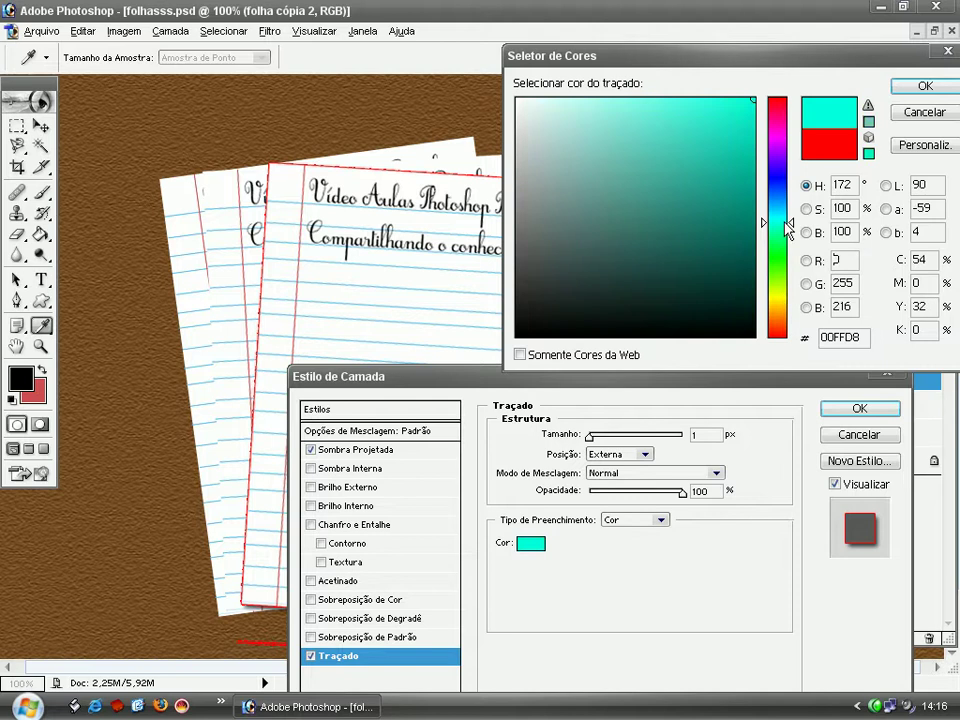
pyautogui.moveTo(520, 100)
pyautogui.mouseDown()
pyautogui.moveTo(583, 124)
pyautogui.moveTo(565, 95)
pyautogui.mouseUp()
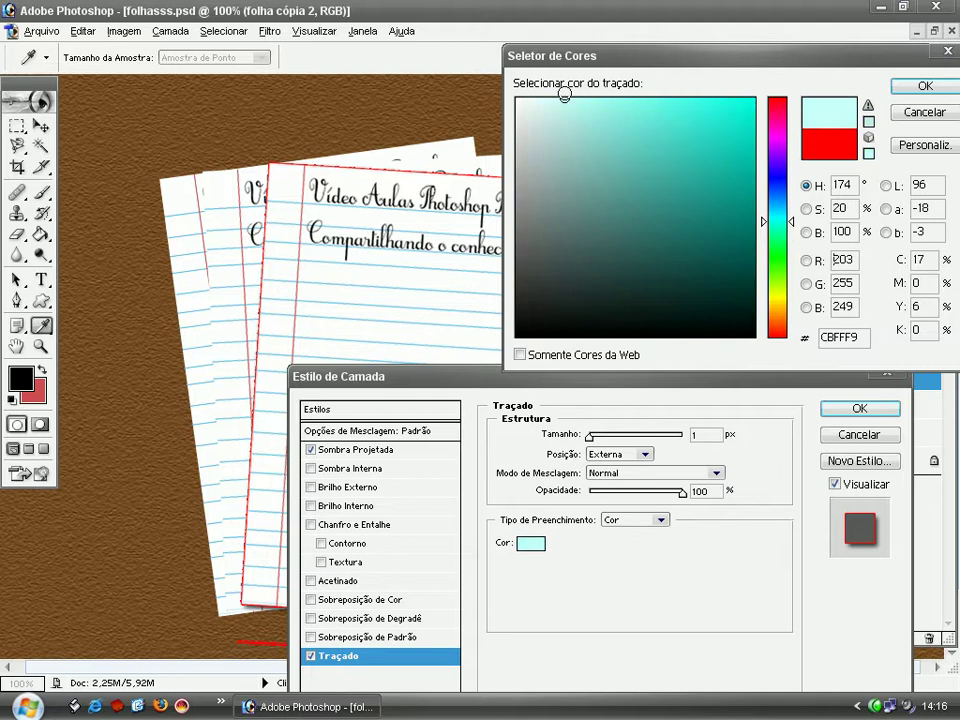
pyautogui.click(925, 86)
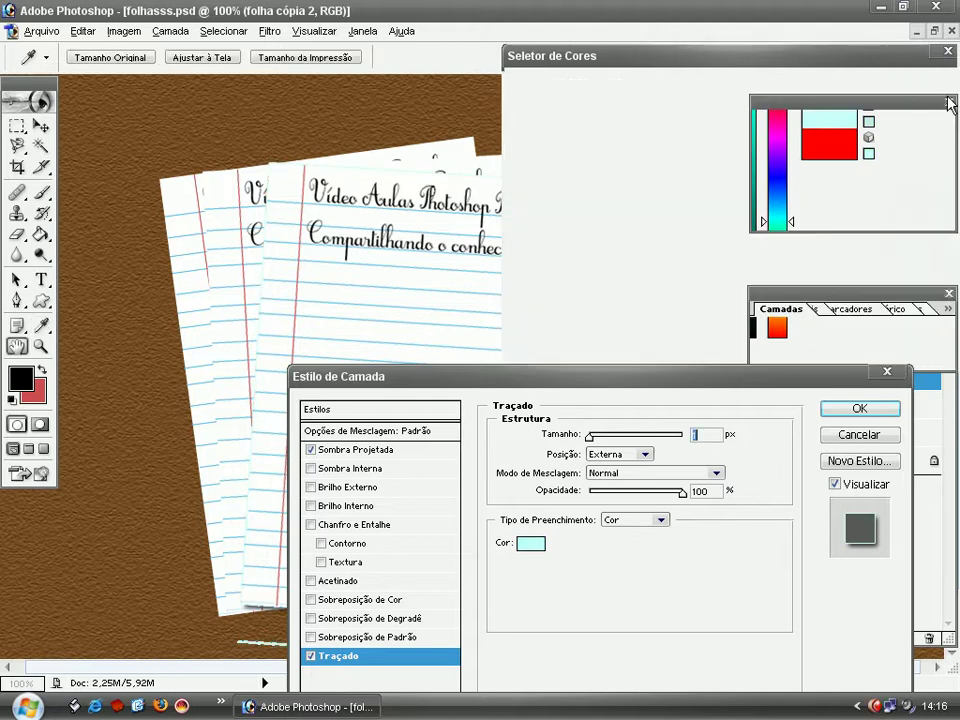
pyautogui.moveTo(681, 388); pyautogui.dragTo(938, 274)
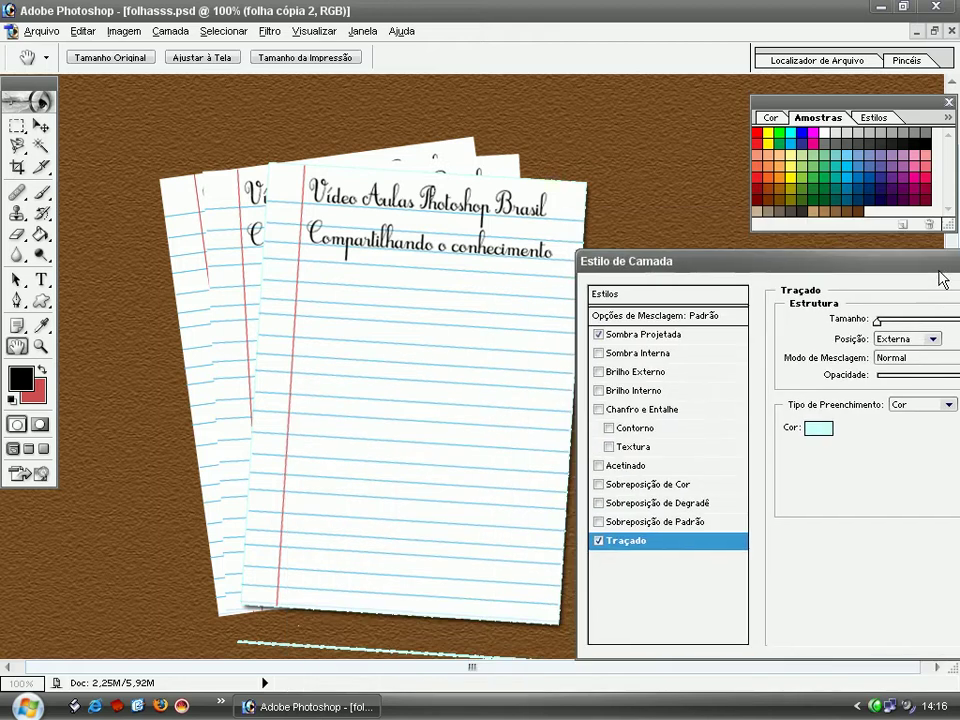
pyautogui.click(599, 542)
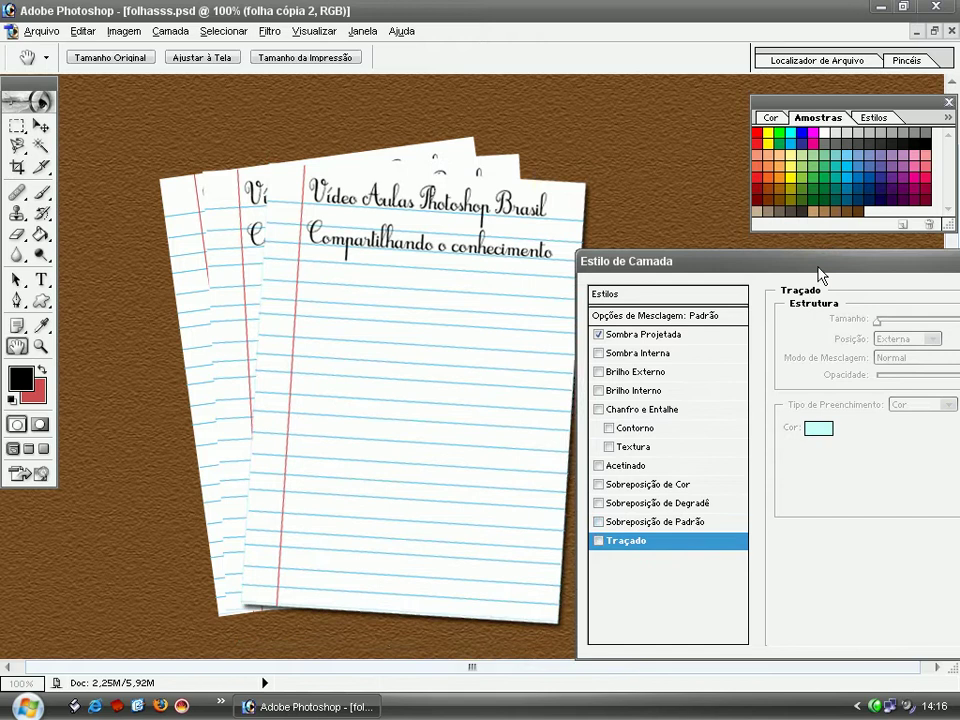
# - Apply the layer style to folha cópia 2 with only the drop shadow enabled
pyautogui.moveTo(821, 272); pyautogui.dragTo(595, 287)
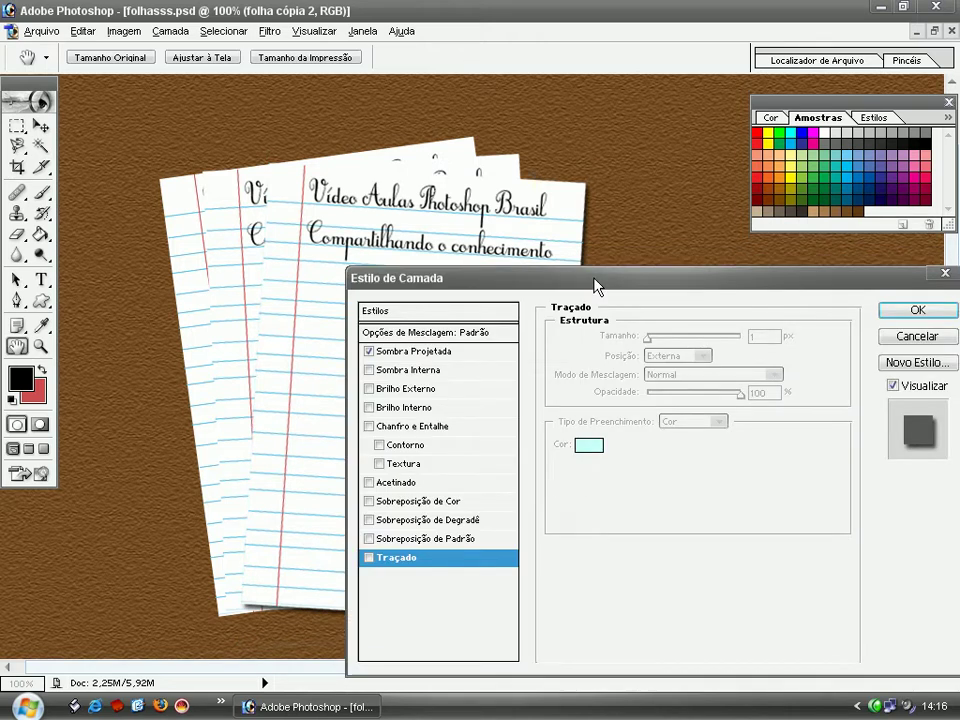
pyautogui.click(917, 310)
pyautogui.press('v')
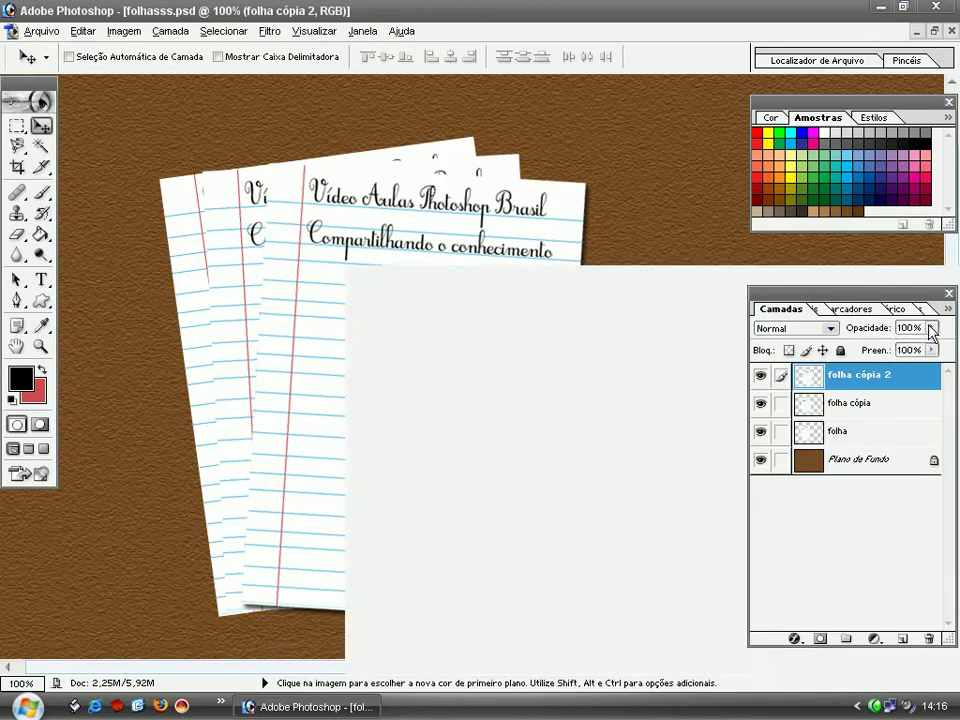
# - Add a drop shadow with the default settings to the folha cópia sheet
pyautogui.click(835, 437)
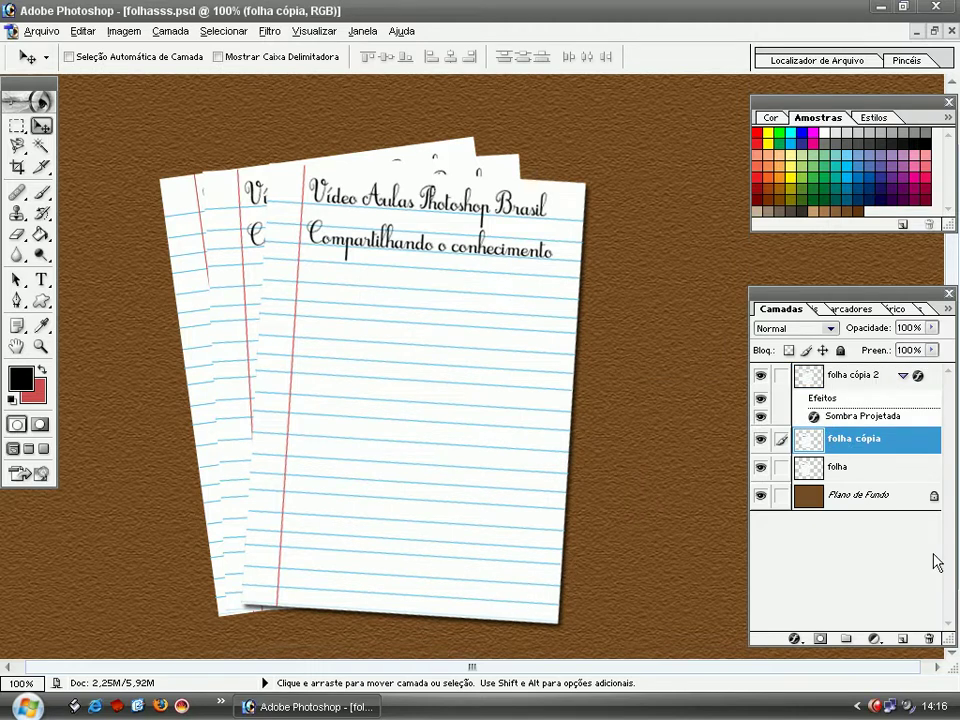
pyautogui.click(795, 638)
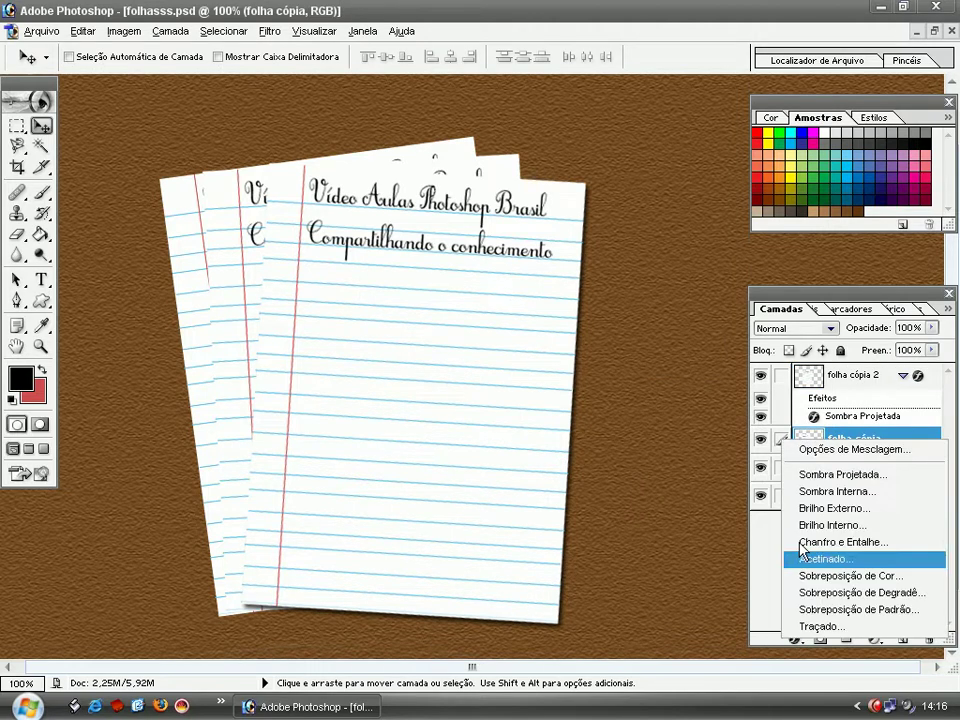
pyautogui.click(813, 476)
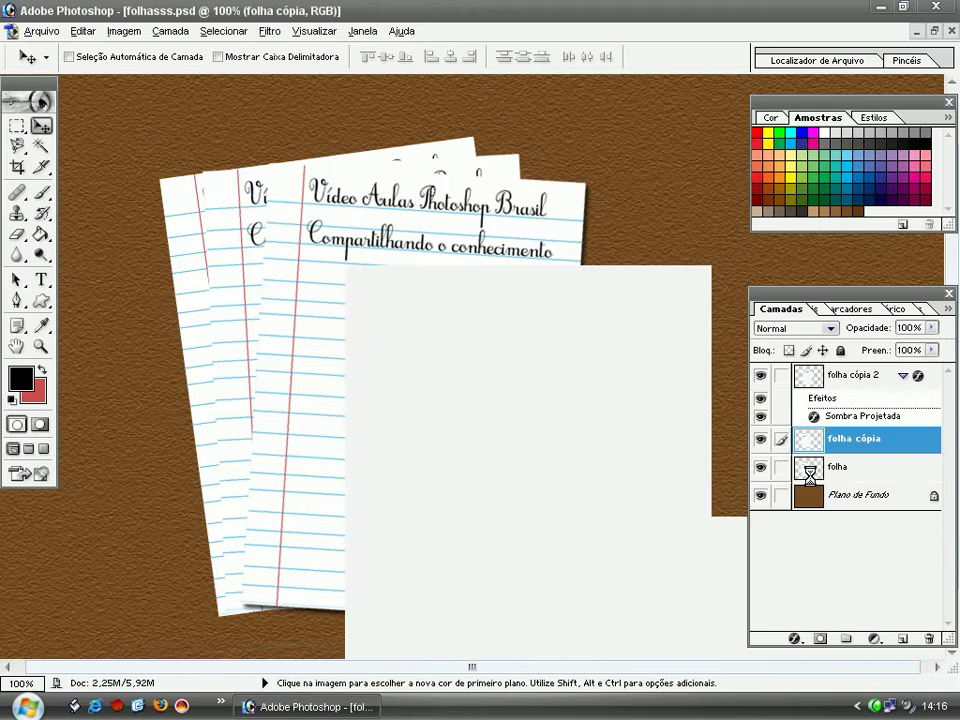
pyautogui.press('Return')
# - Add a default drop shadow to the bottom folha sheet, with 75% opacity, 120° angle, 5 px distance and 5 px size
pyautogui.click(818, 514)
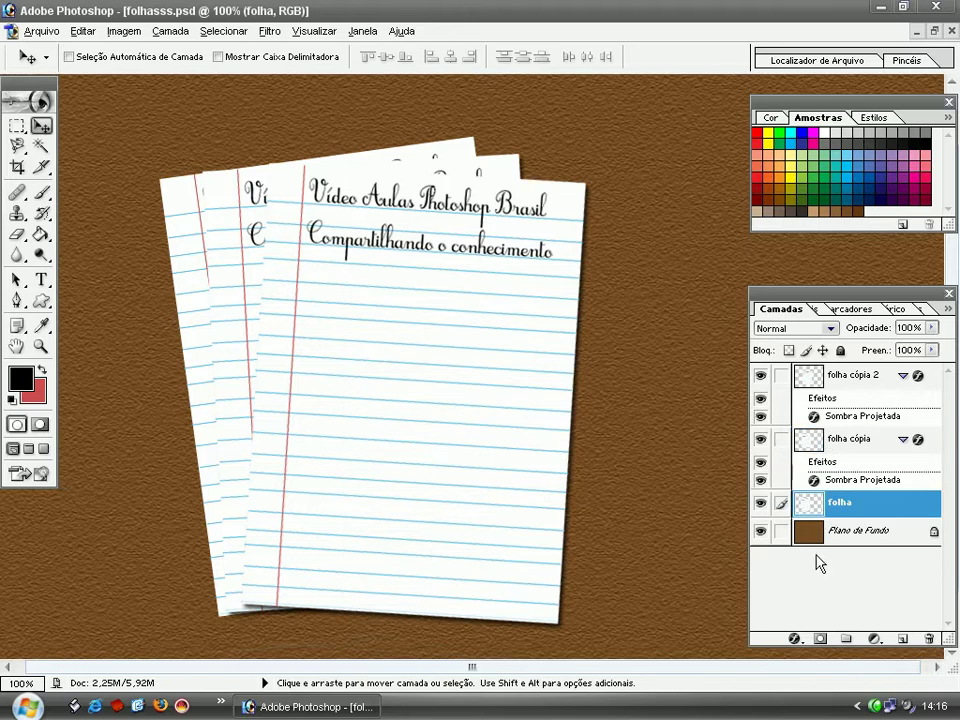
pyautogui.click(798, 638)
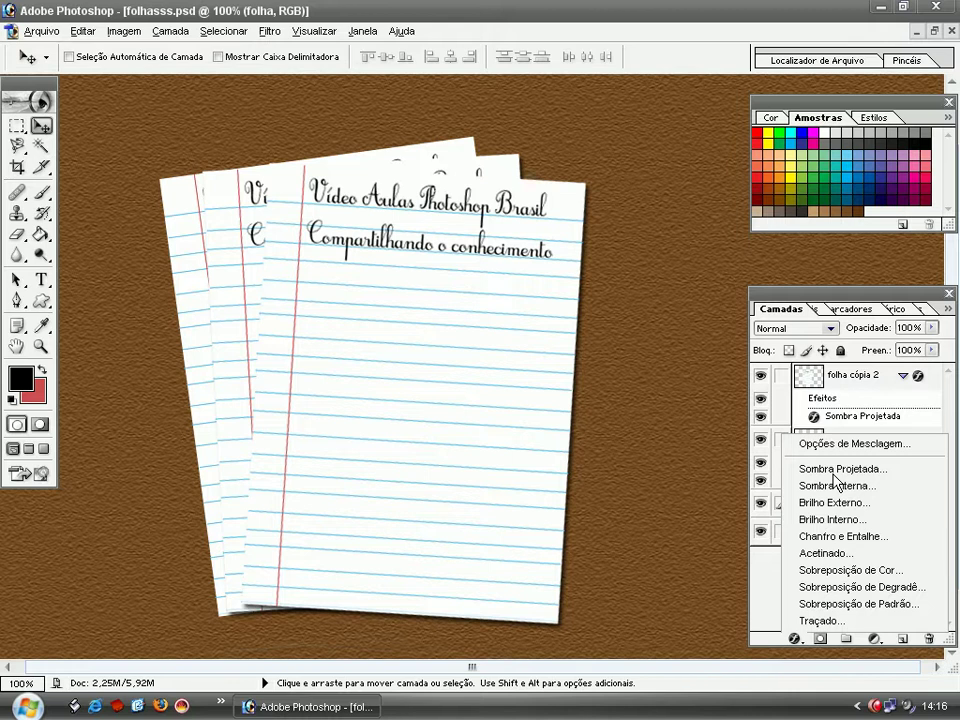
pyautogui.click(834, 472)
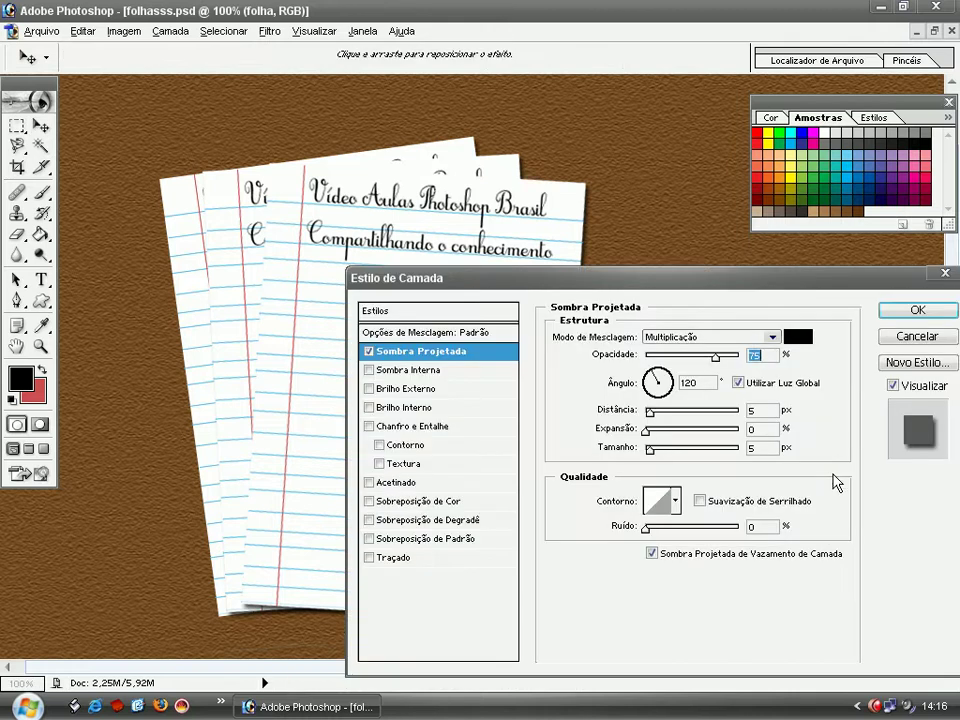
pyautogui.press('Return')
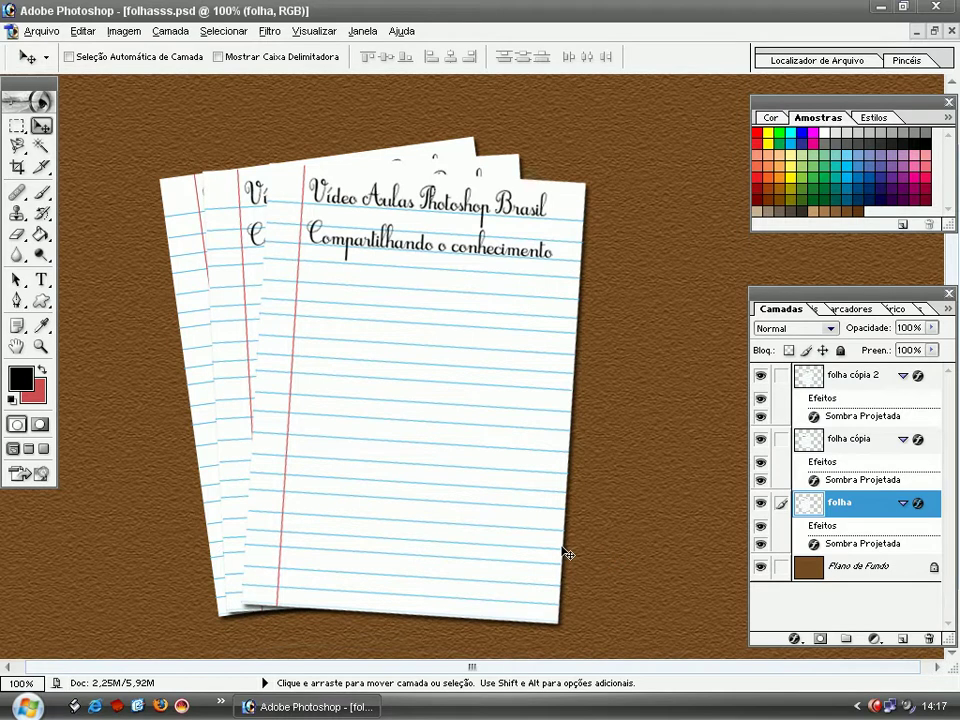
# - Hide the palettes and move the bottom folha sheet right toward the centre of the canvas
pyautogui.press('Tab')
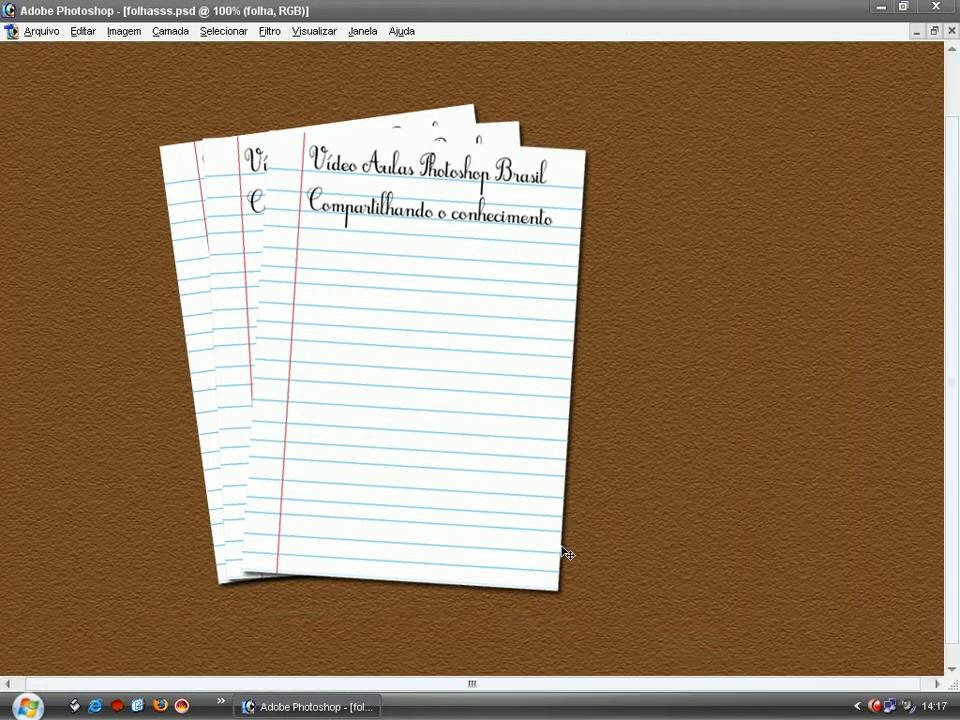
pyautogui.scroll(1, 560, 551)
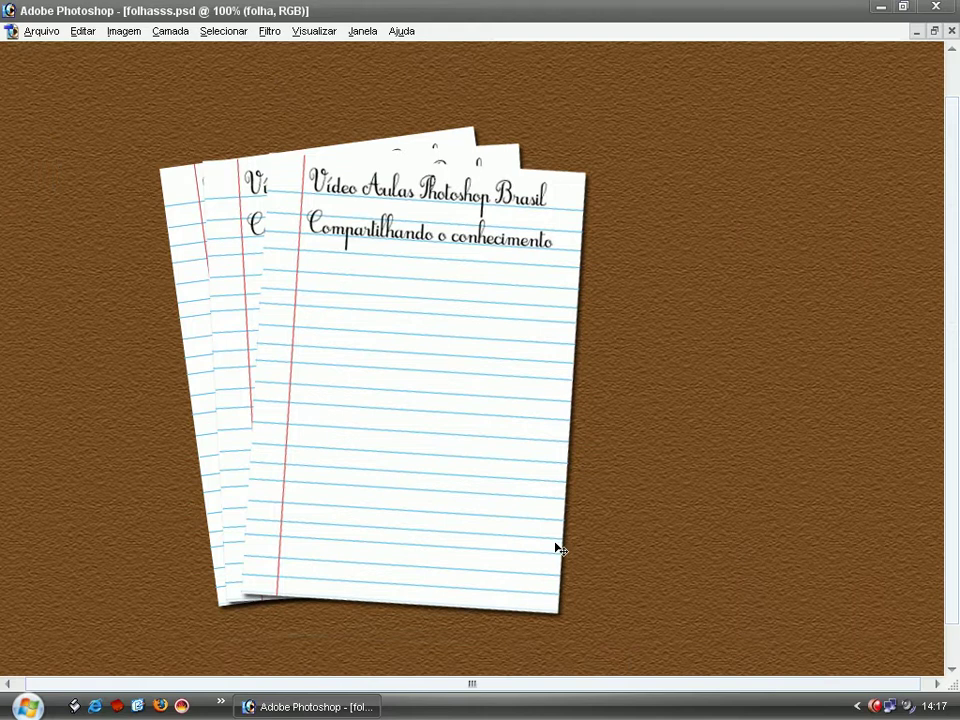
pyautogui.scroll(-2, 557, 550)
pyautogui.hotkey('ctrl', '-')
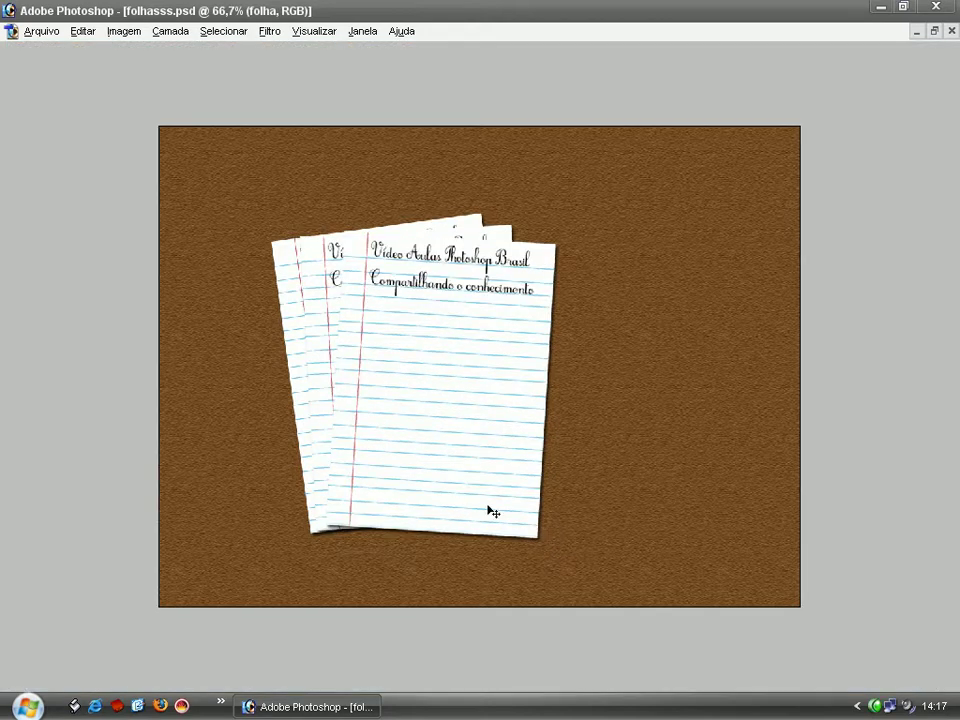
pyautogui.hotkey('ctrl', 'z')
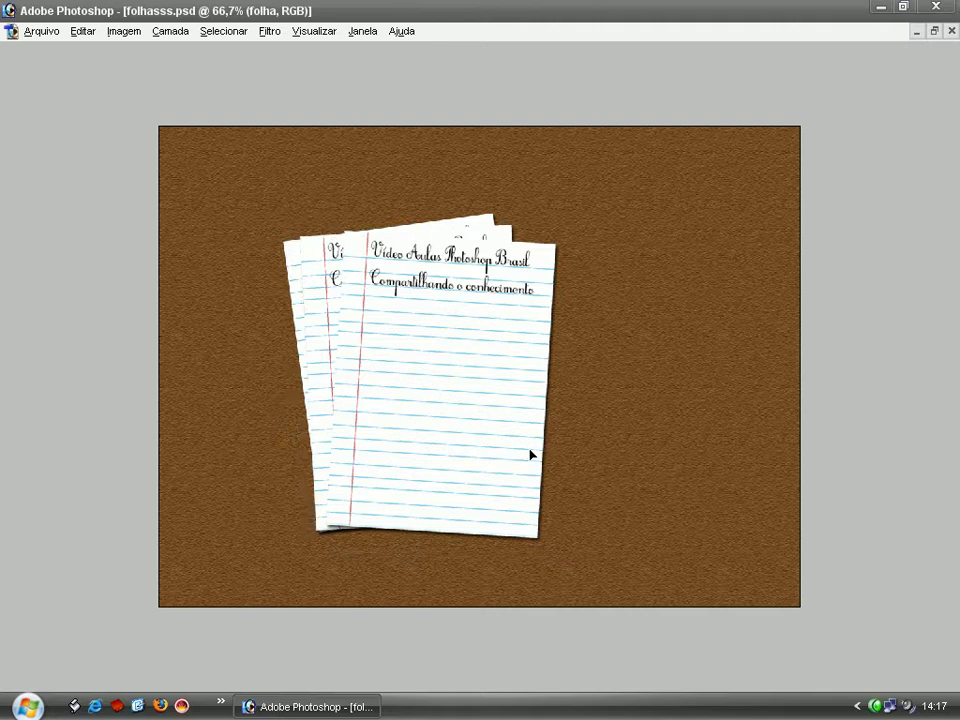
pyautogui.hotkey('ctrl', 'alt', 'z')
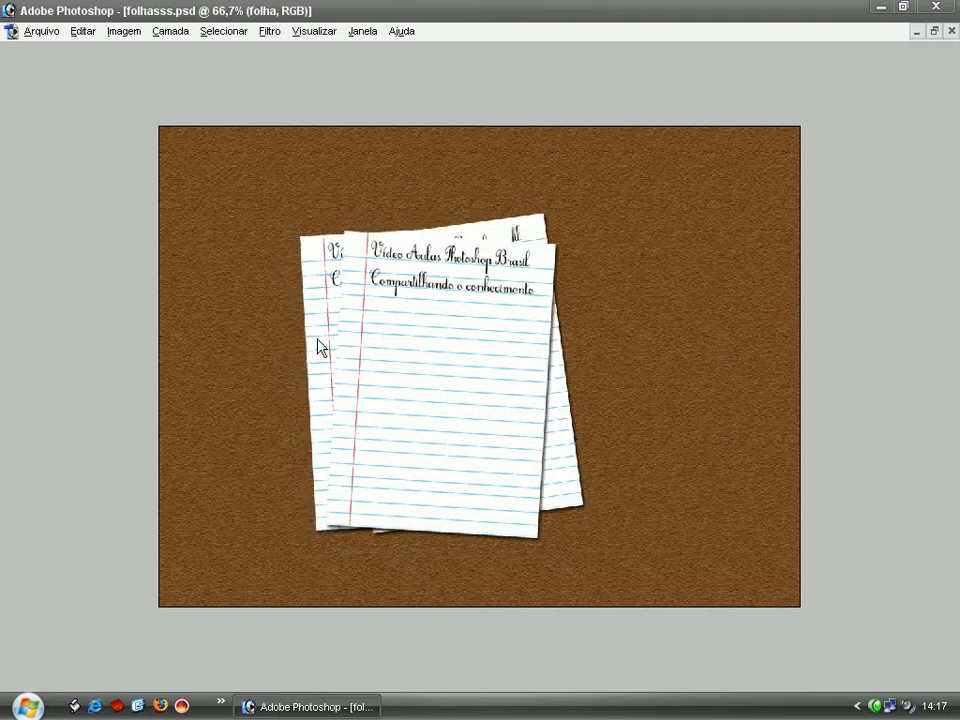
# - Move the folha cópia sheet right so that its right edge extends past the folha sheet
pyautogui.hotkey('ctrl', 'shift', 'z')
pyautogui.hotkey('ctrl', 'shift', 'z')
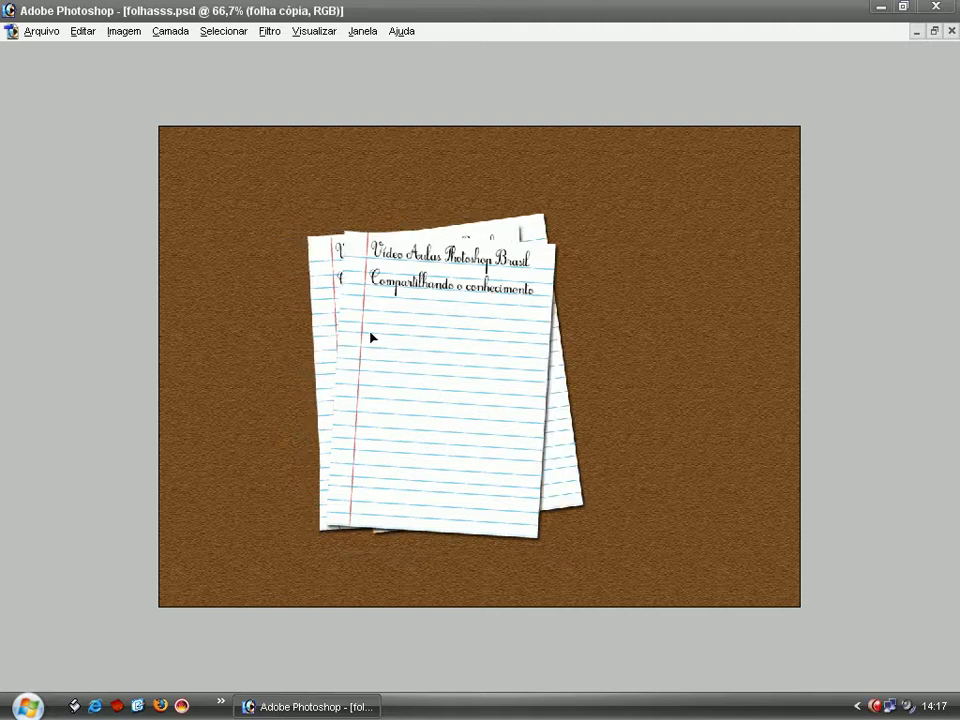
pyautogui.hotkey('ctrl', 'shift', 'z')
pyautogui.hotkey('ctrl', 'shift', 'z')
pyautogui.hotkey('ctrl', 'shift', 'z')
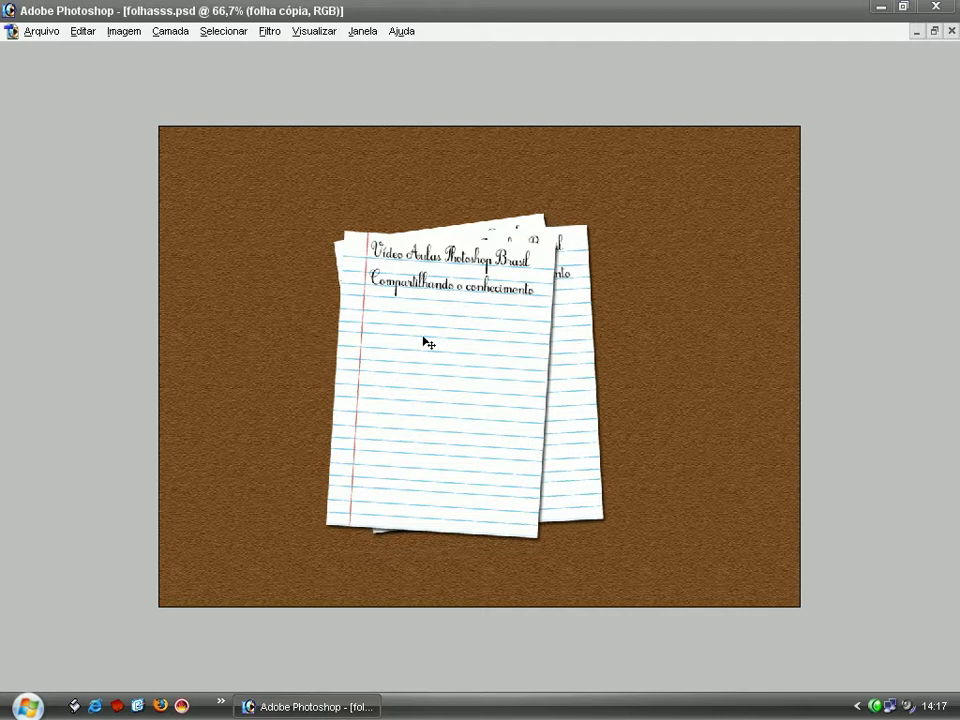
# - Move the folha cópia 2 sheet right so the three sheets fan out, and bring back the hidden palettes after checking the stack
pyautogui.rightClick(426, 342)
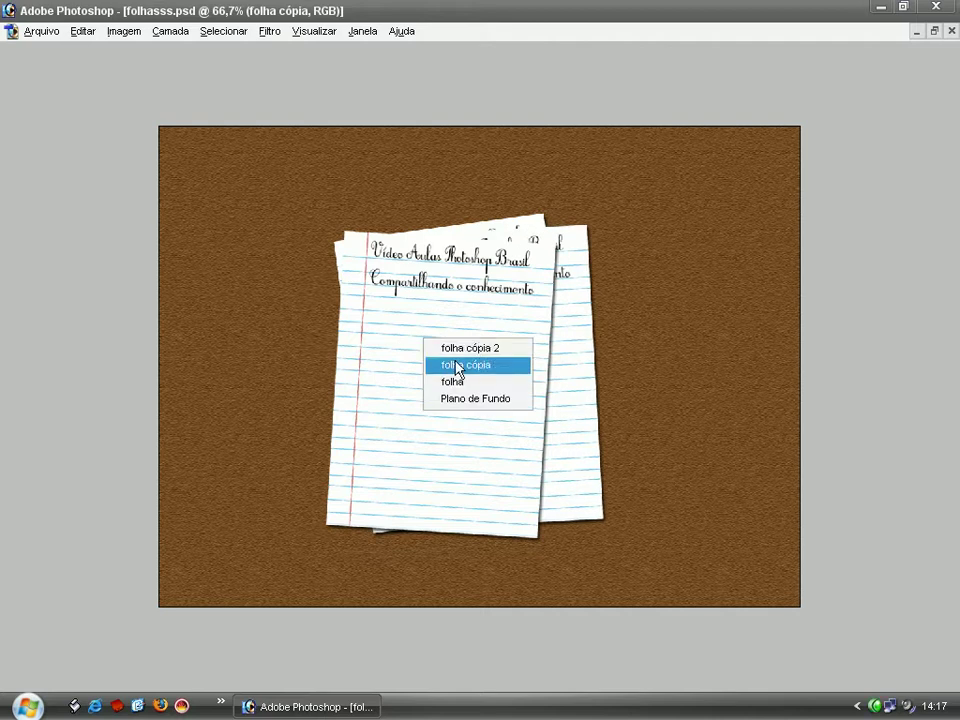
pyautogui.click(467, 350)
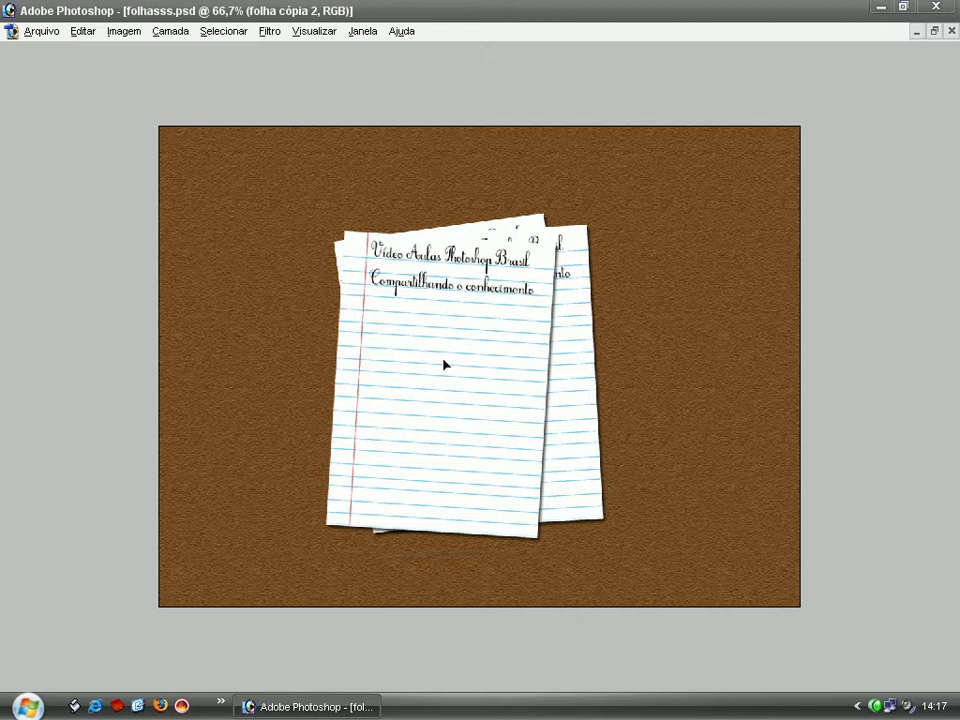
pyautogui.moveTo(480, 364); pyautogui.dragTo(549, 366)
pyautogui.press('Tab')
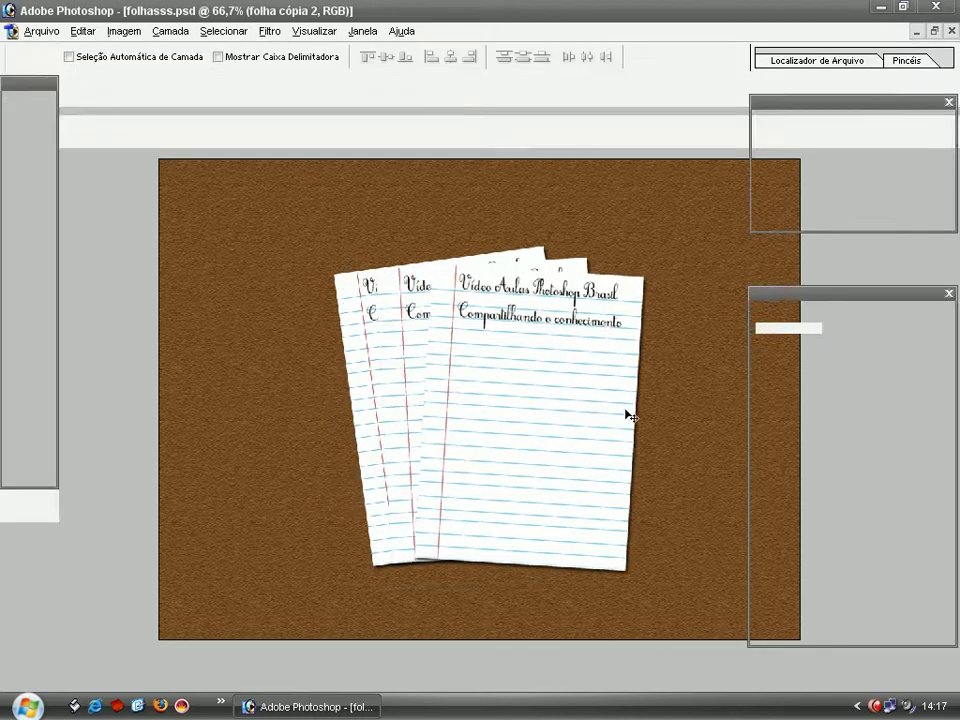
pyautogui.press('Tab')
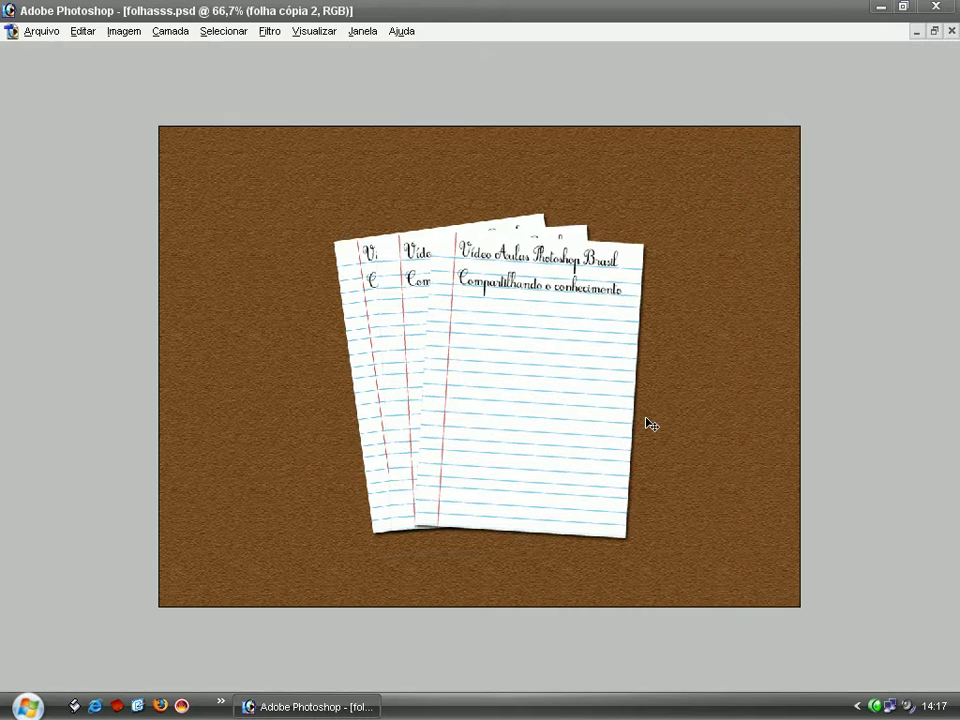
pyautogui.hotkey('ctrl', '+')
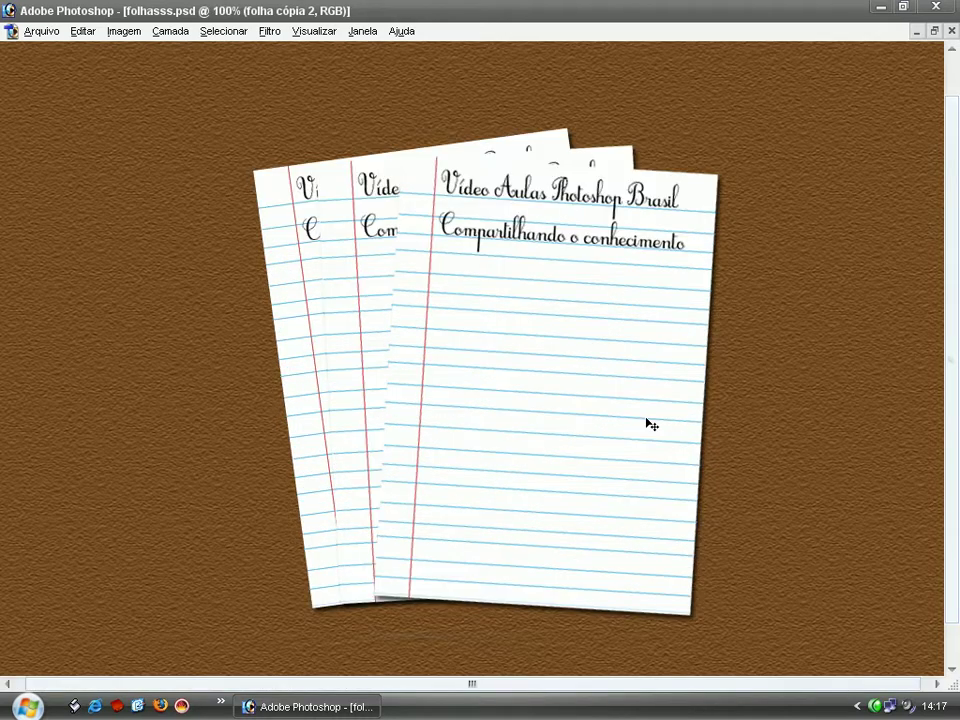
pyautogui.hotkey('ctrl', '-')
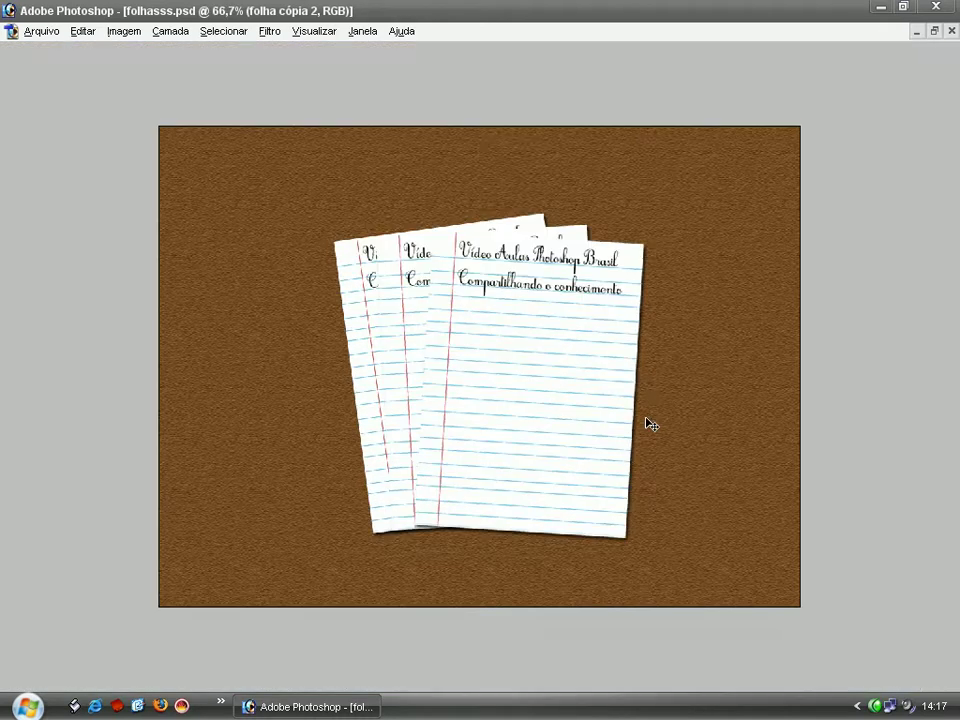
pyautogui.press('Tab')
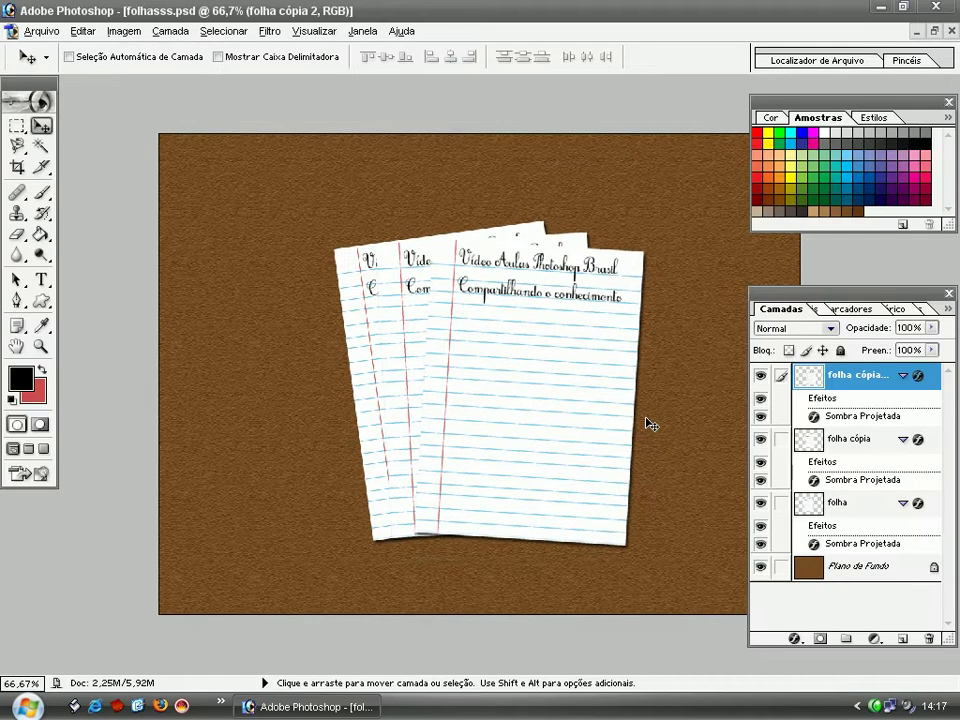